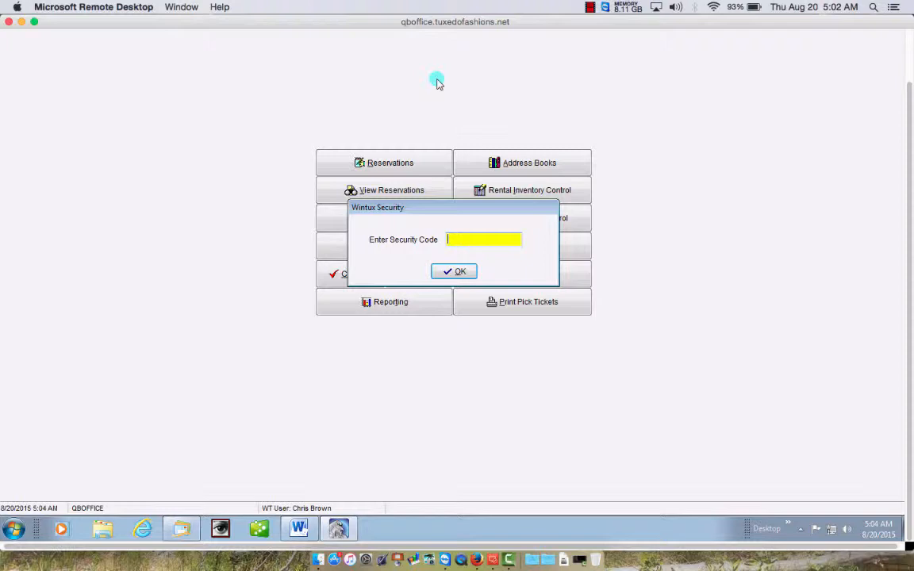
- Enter the security code to reach the Weddings/Events Lookup over a blank registration form
{"action": "type", "text": "*****"}
{"action": "key", "text": "Return"}
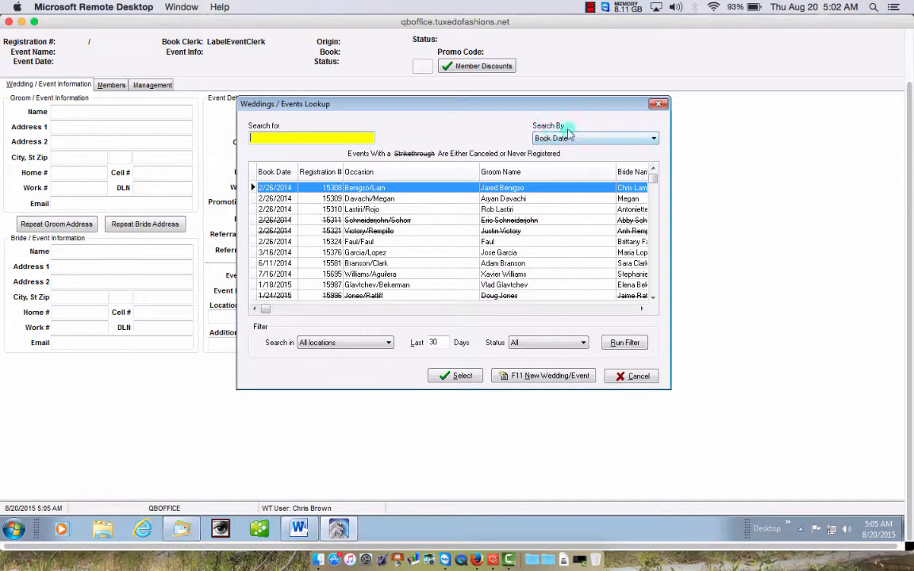
- Review the Search By options, then start a new wedding/event registration
{"action": "left_click", "coordinate": [655, 139]}
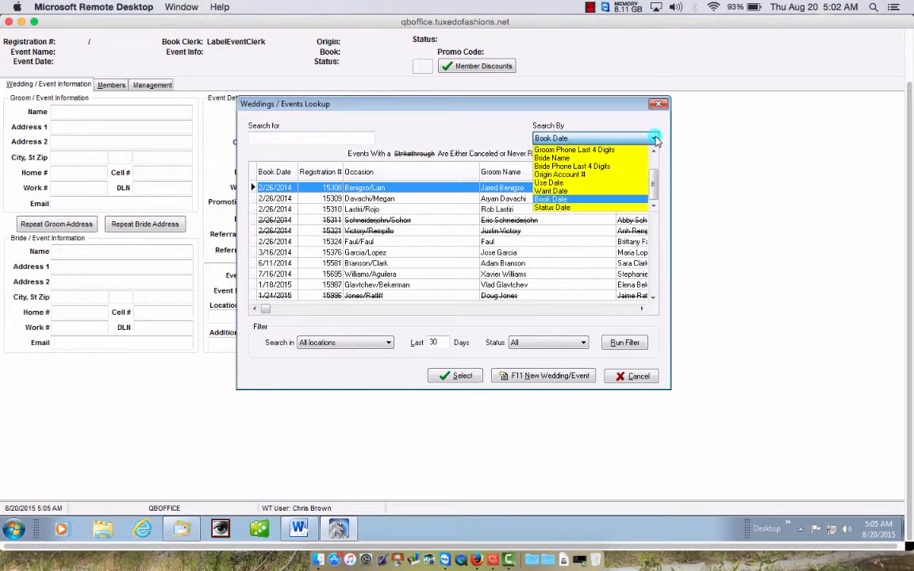
{"action": "scroll", "coordinate": [652, 157], "scroll_direction": "up", "scroll_amount": 1}
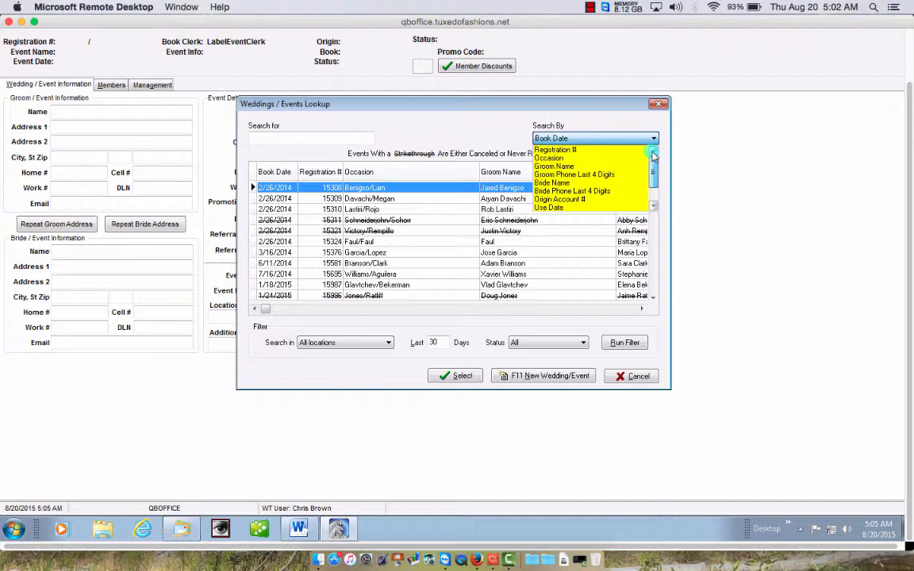
{"action": "scroll", "coordinate": [652, 156], "scroll_direction": "down", "scroll_amount": 2}
{"action": "scroll", "coordinate": [651, 158], "scroll_direction": "up", "scroll_amount": 2}
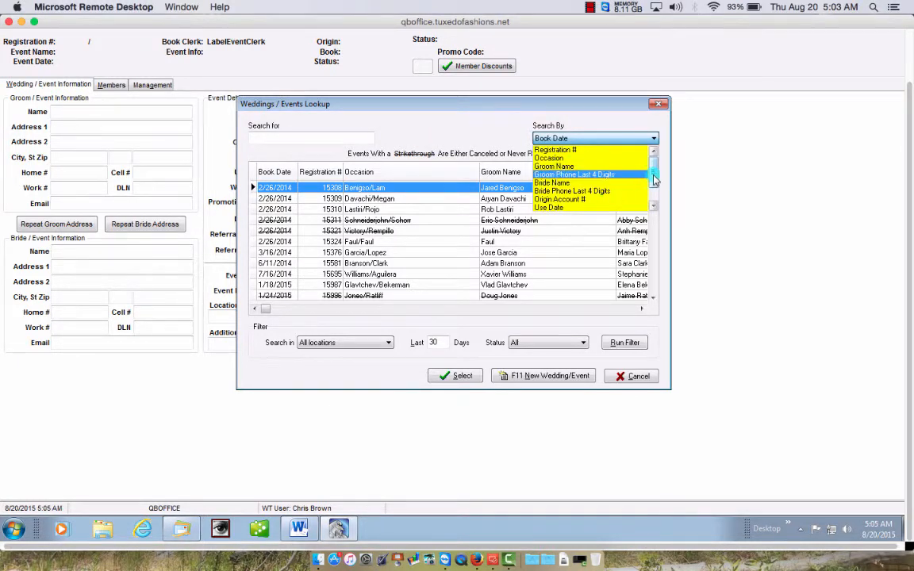
{"action": "scroll", "coordinate": [652, 211], "scroll_direction": "down", "scroll_amount": 1}
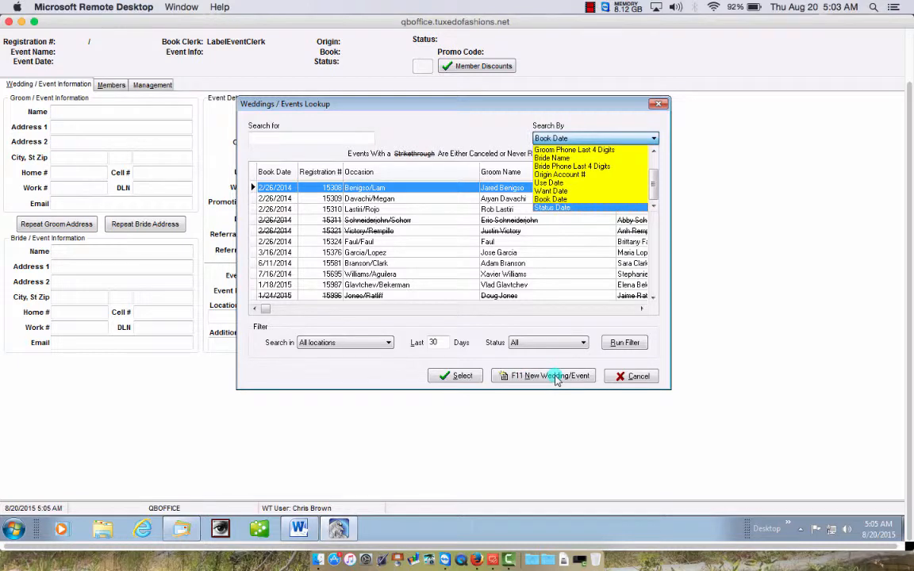
{"action": "left_click", "coordinate": [555, 377]}
{"action": "left_click", "coordinate": [555, 378]}
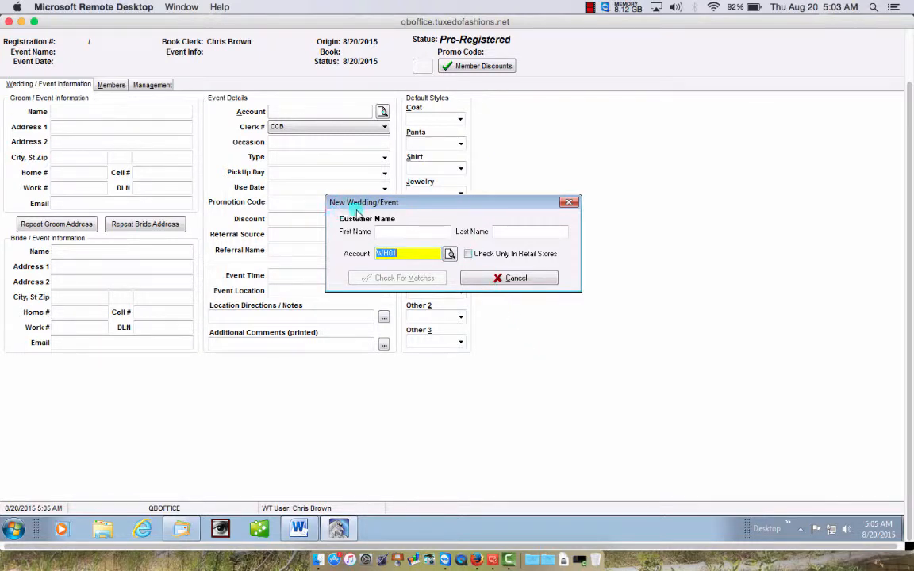
- Select the Casablanca Bridal account from the account lookup
{"action": "left_click", "coordinate": [449, 254]}
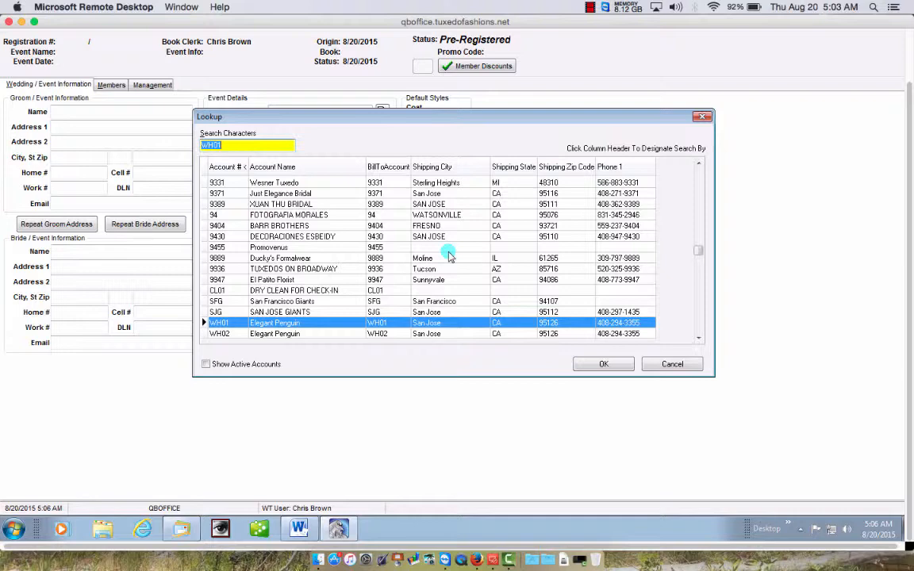
{"action": "type", "text": "6333"}
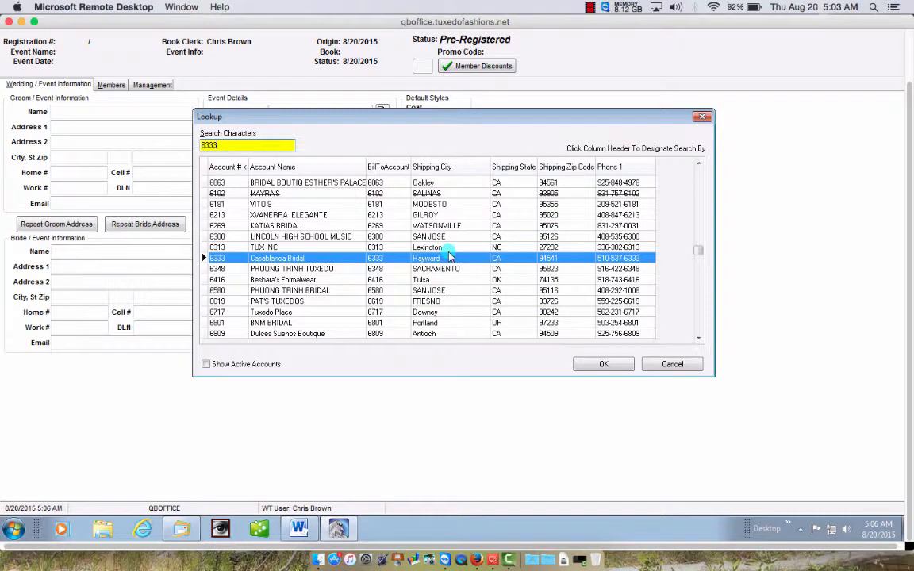
{"action": "key", "text": "Return"}
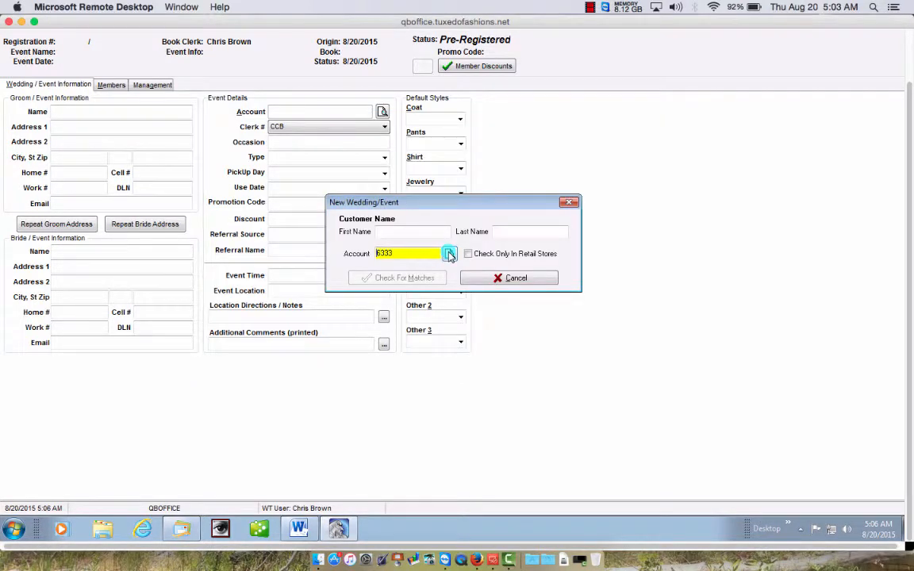
- Enter the customer's first and last name, check for matches, and mark him as the groom
{"action": "left_click", "coordinate": [399, 231]}
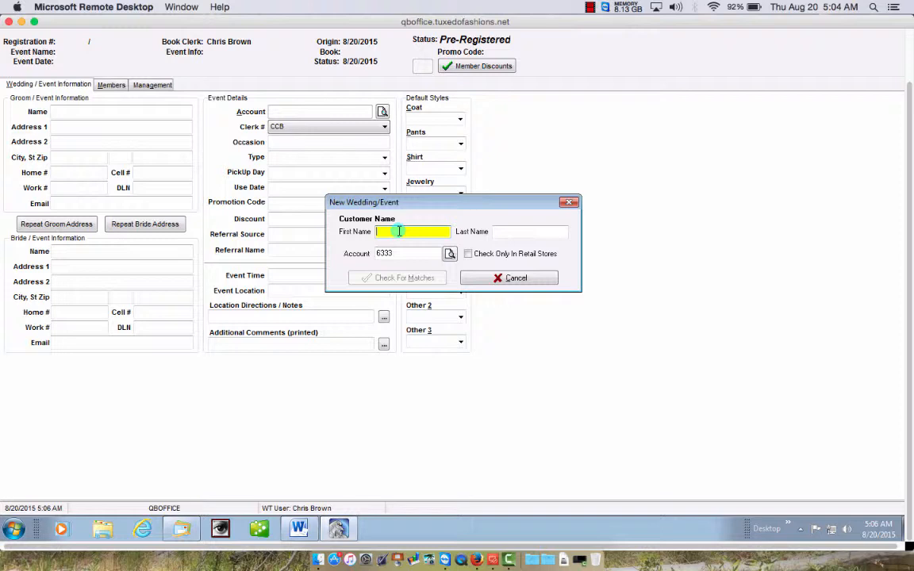
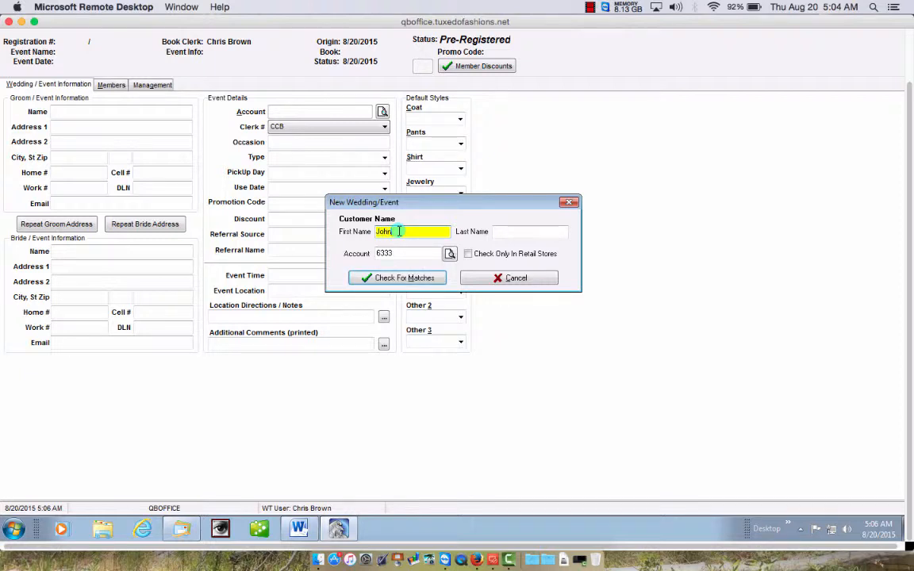
{"action": "key", "text": "Tab"}
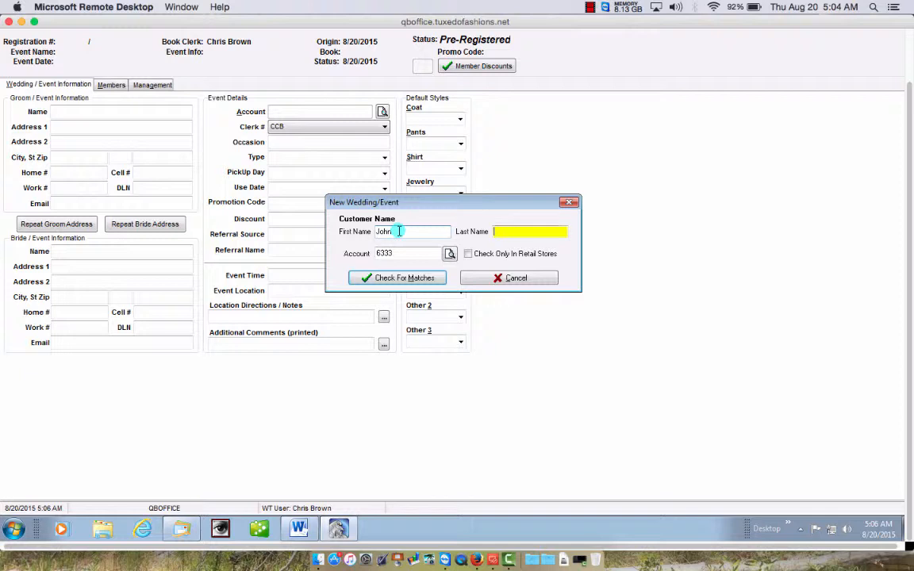
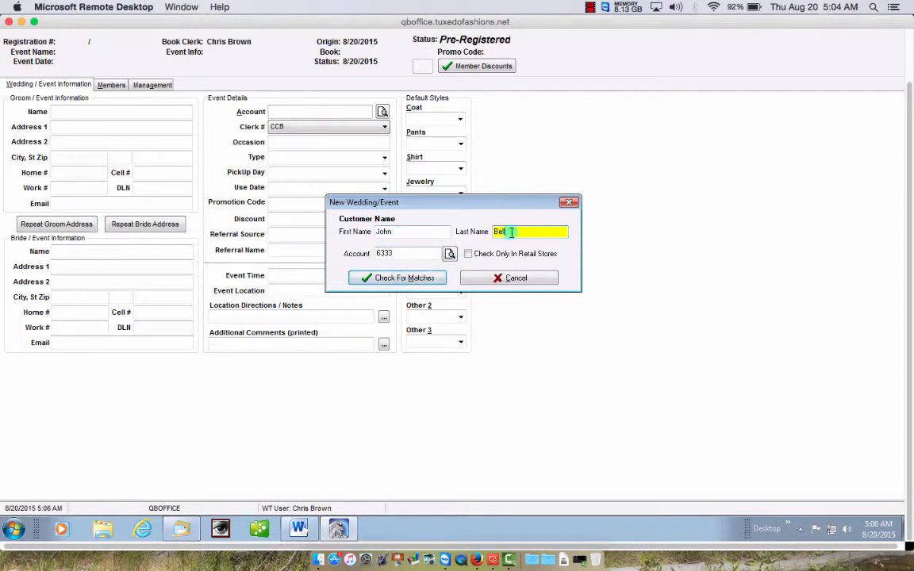
{"action": "left_click", "coordinate": [414, 277]}
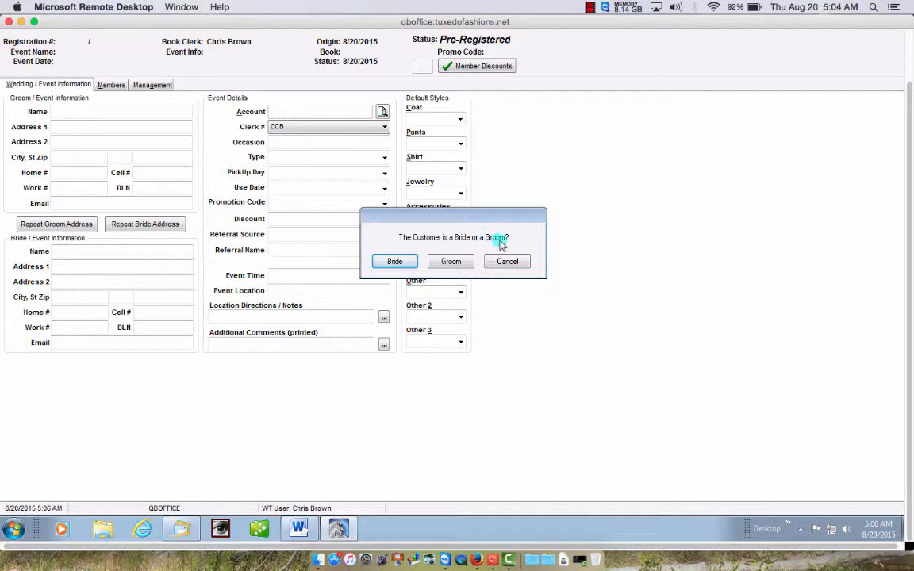
{"action": "left_click", "coordinate": [450, 262]}
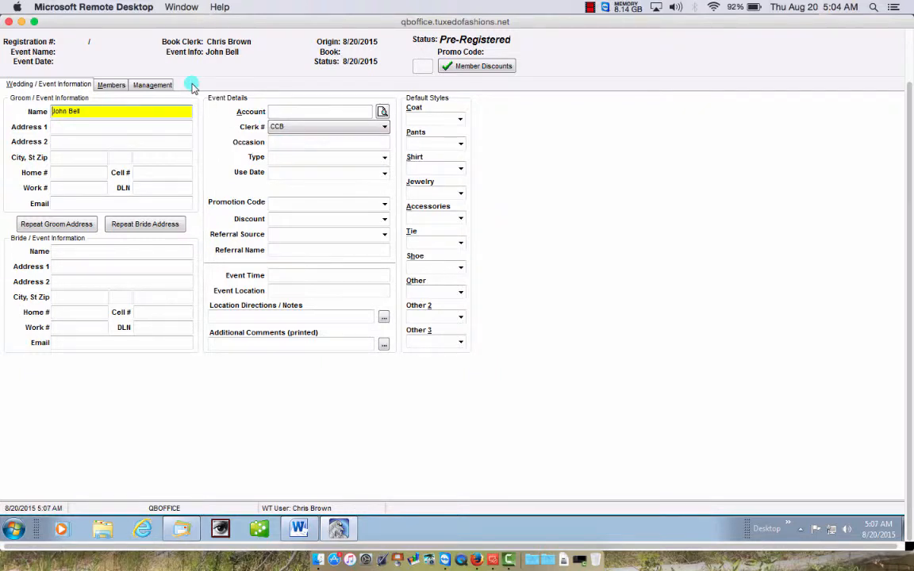
- Enter the groom's street address, unit and zip code so city and state fill in
{"action": "left_click", "coordinate": [90, 128]}
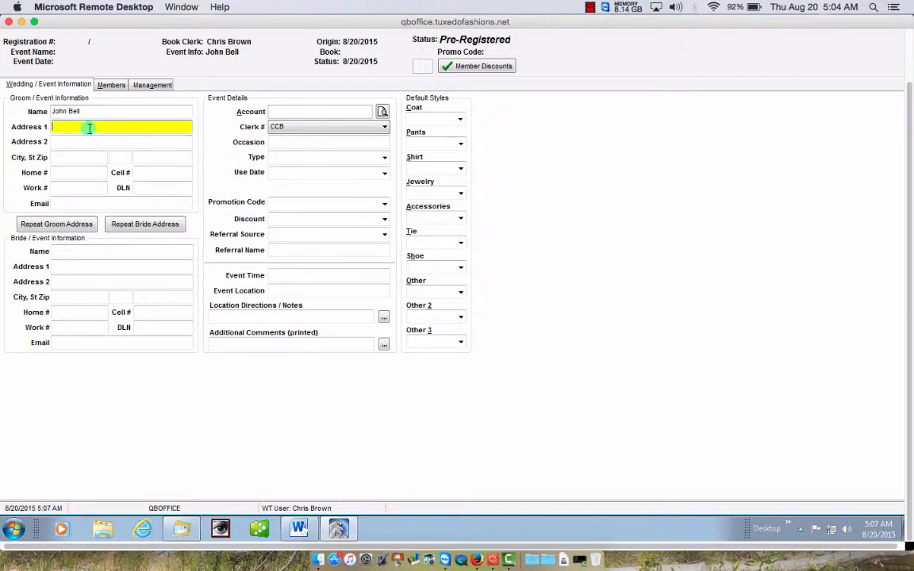
{"action": "type", "text": "123 Main"}
{"action": "type", "text": "Street"}
{"action": "key", "text": "Tab"}
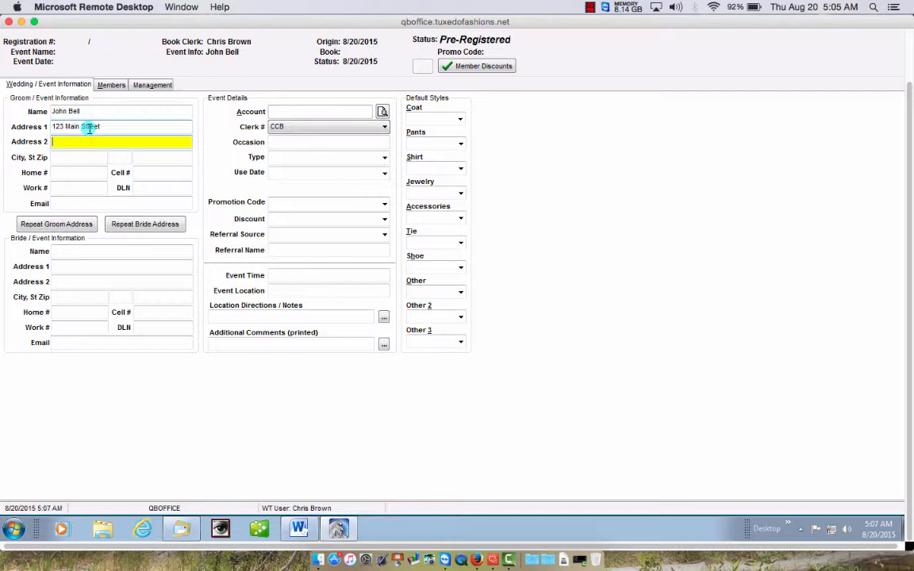
{"action": "type", "text": "#202"}
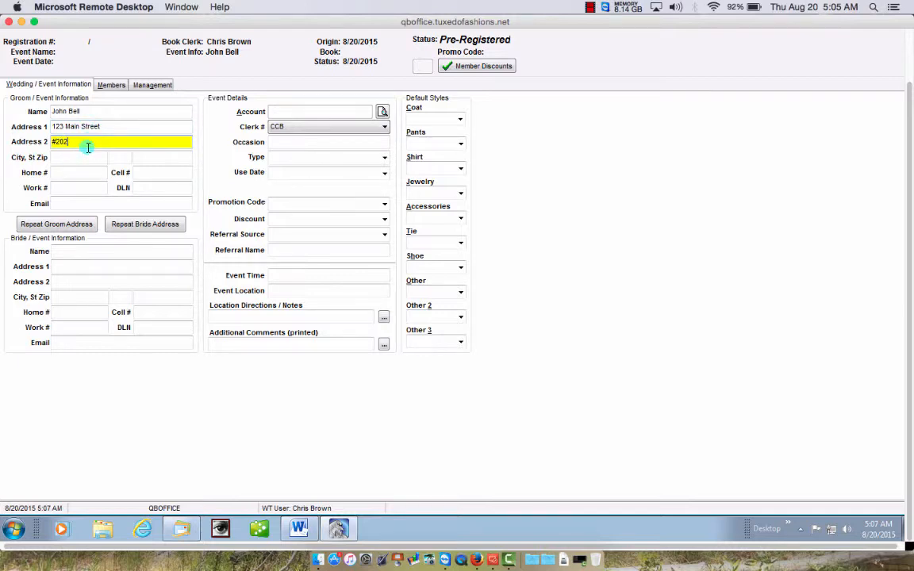
{"action": "key", "text": "Tab"}
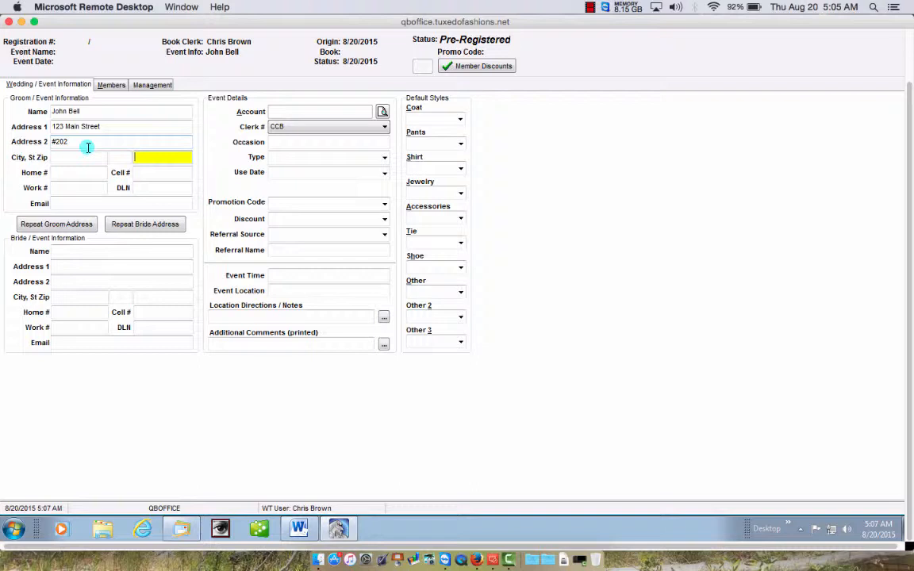
{"action": "type", "text": "95023"}
{"action": "key", "text": "Tab"}
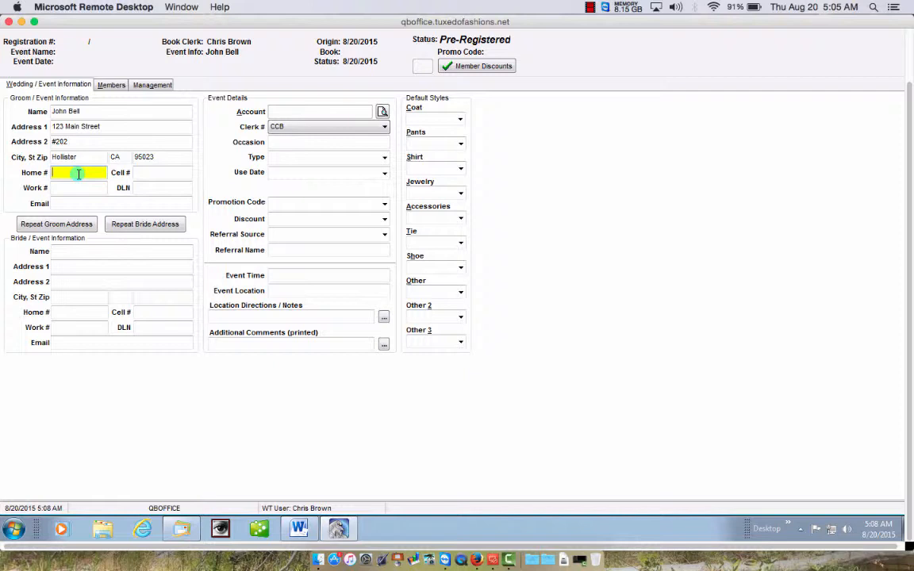
- Enter the groom's home and cell phone numbers
{"action": "left_click", "coordinate": [145, 172]}
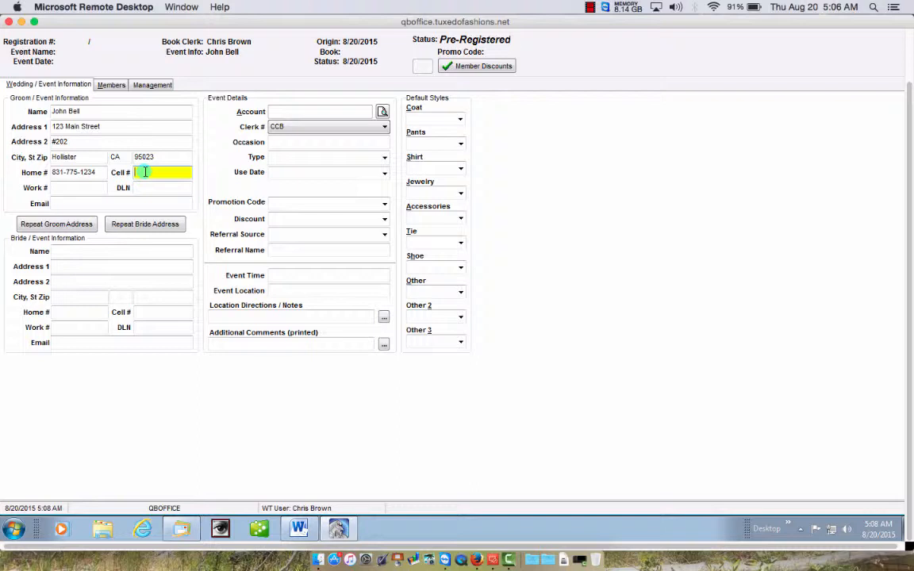
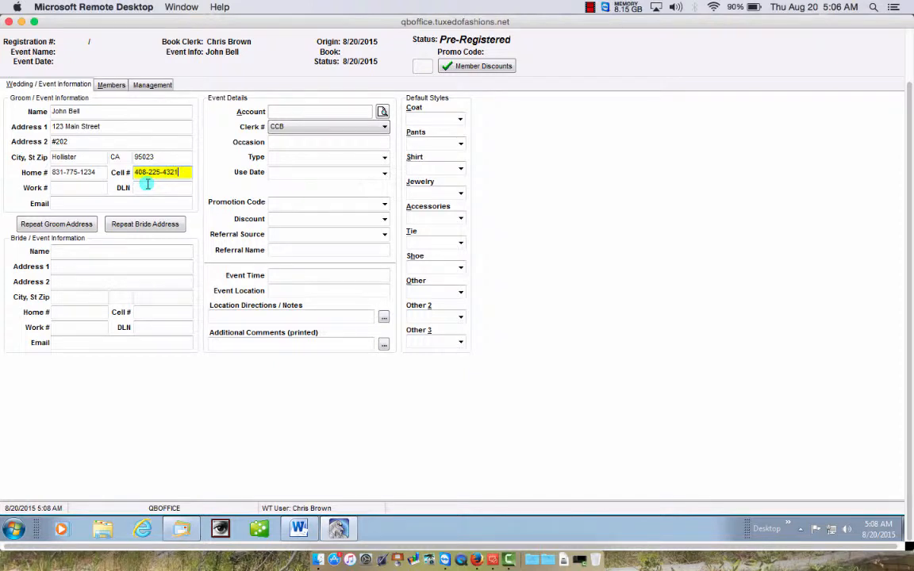
{"action": "left_click", "coordinate": [87, 190]}
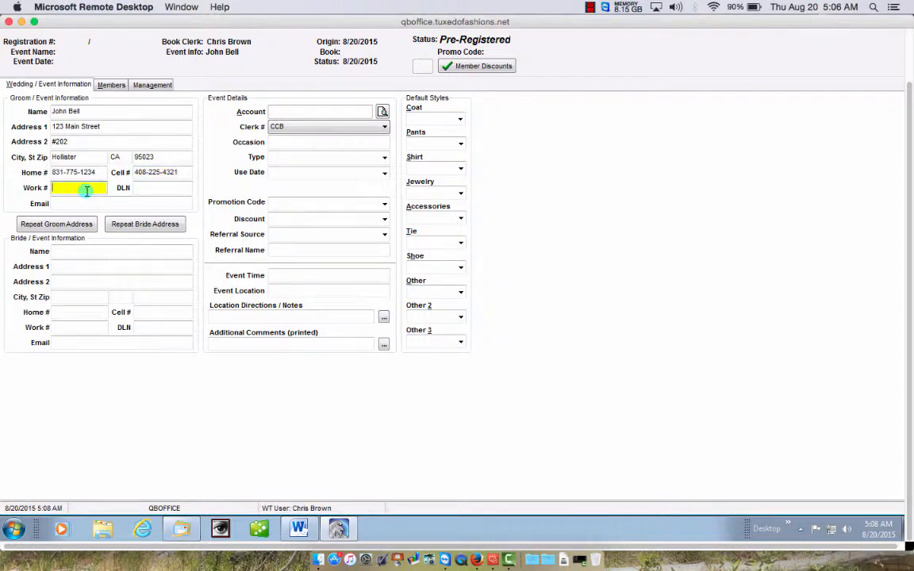
- Add the groom's driver's licence number and e-mail address, skipping the work number
{"action": "left_click", "coordinate": [139, 187]}
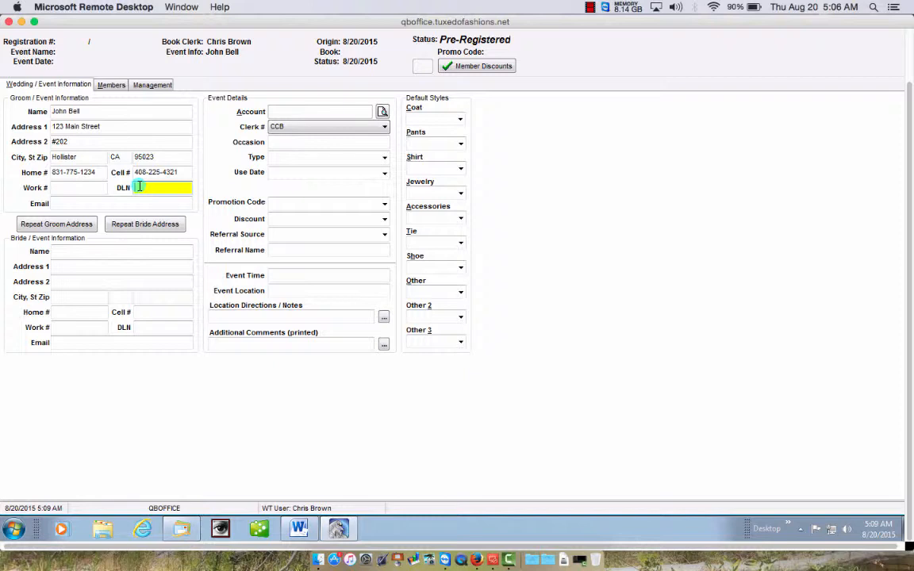
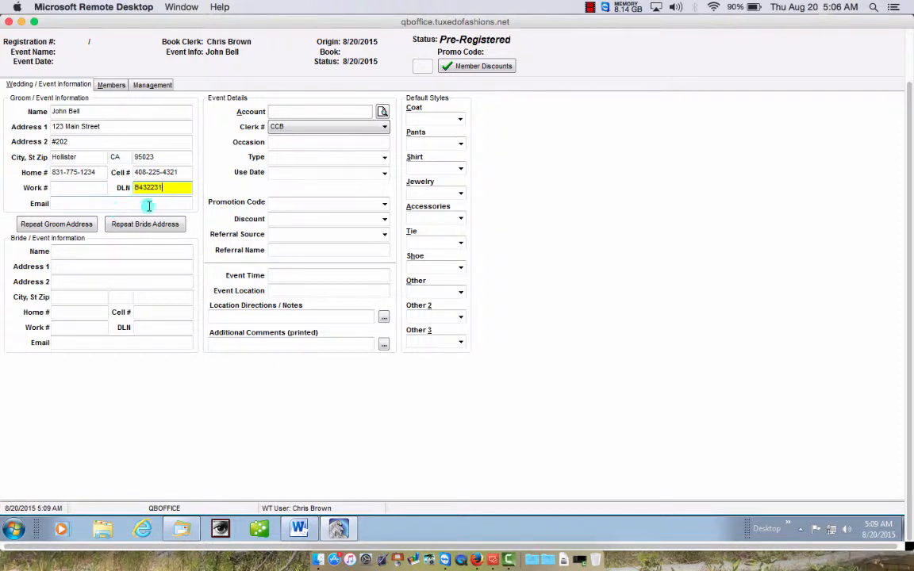
{"action": "left_click", "coordinate": [82, 201]}
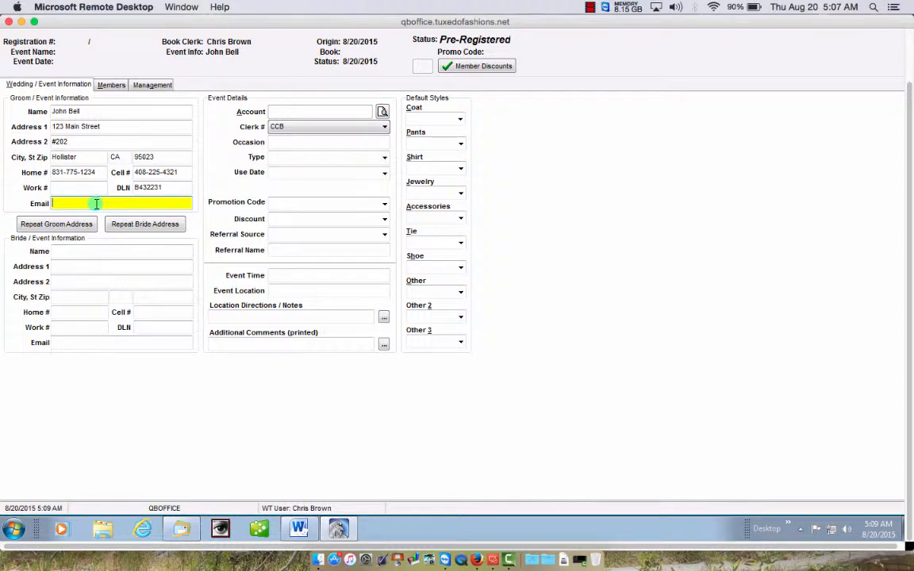
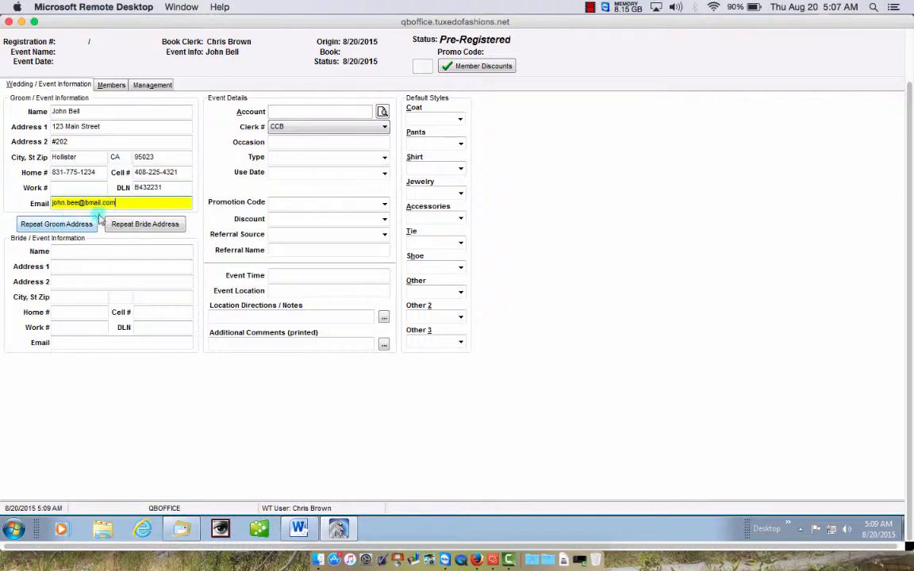
{"action": "left_click", "coordinate": [75, 251]}
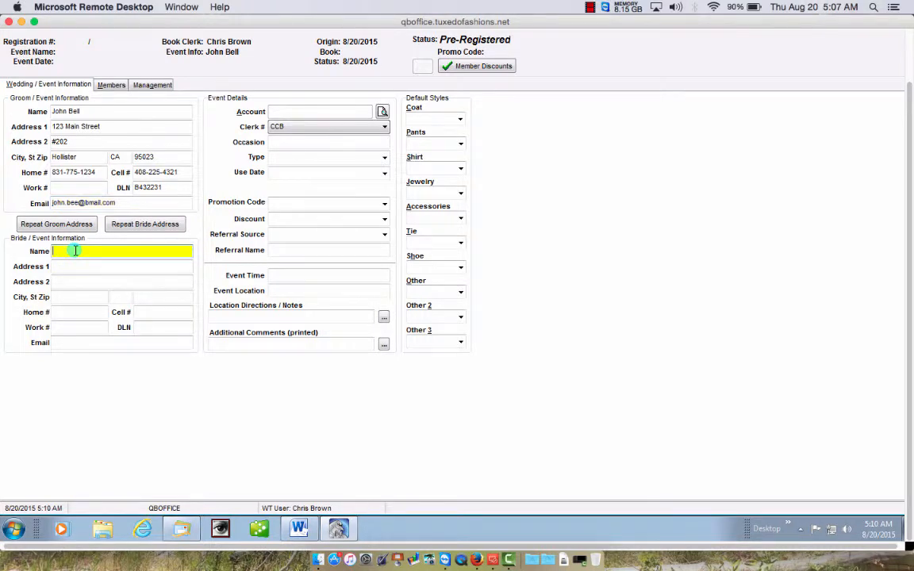
- Enter the bride's full name and copy the groom's address into her section
{"action": "key", "text": "Tab"}
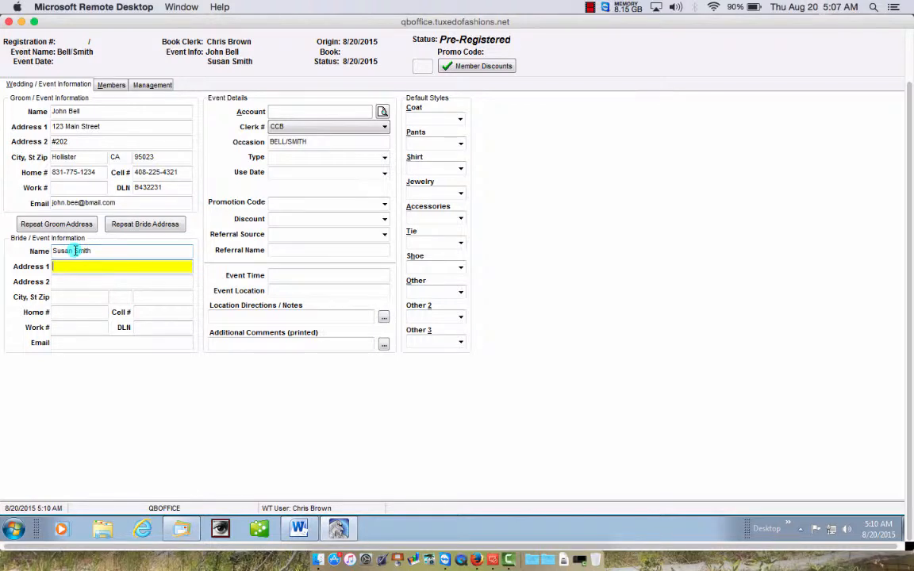
{"action": "type", "text": "123"}
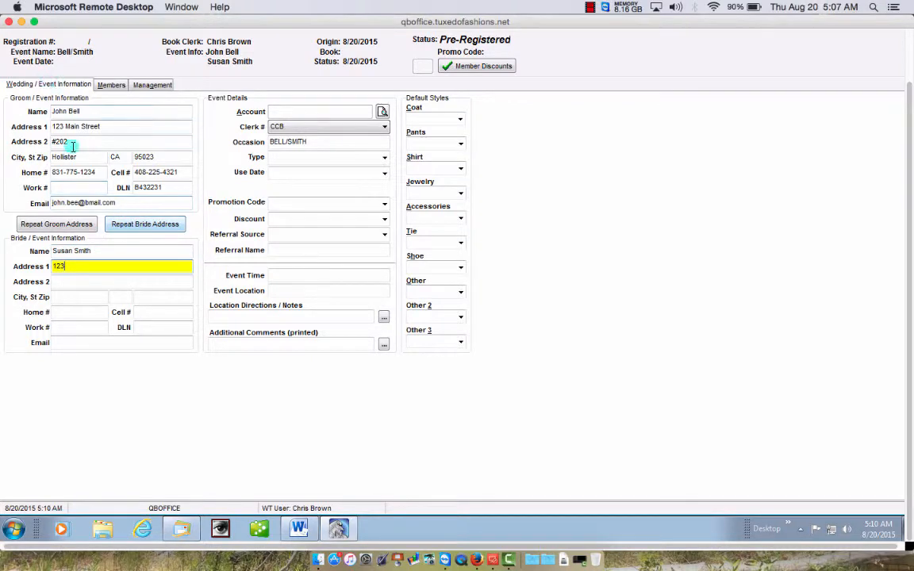
{"action": "left_click", "coordinate": [73, 226]}
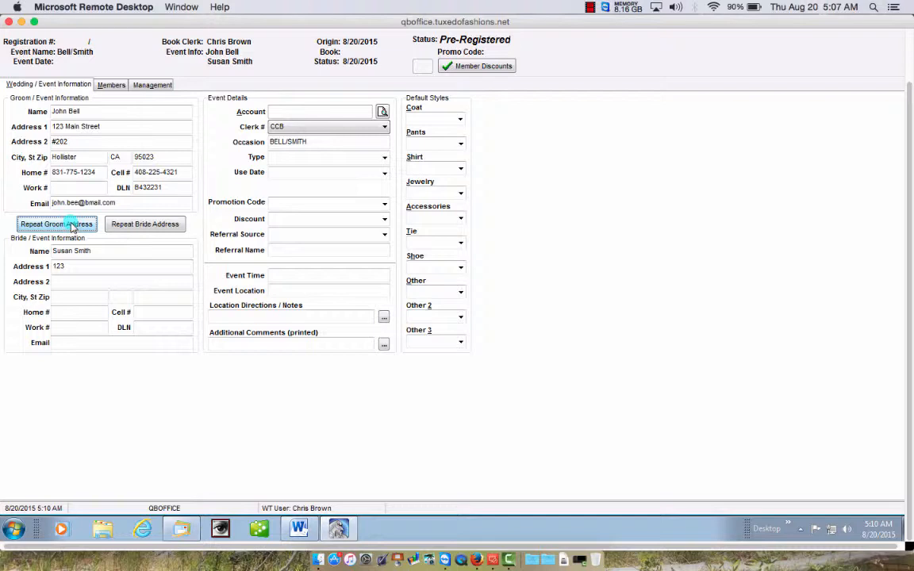
{"action": "left_click_drag", "start_coordinate": [78, 265], "coordinate": [43, 267]}
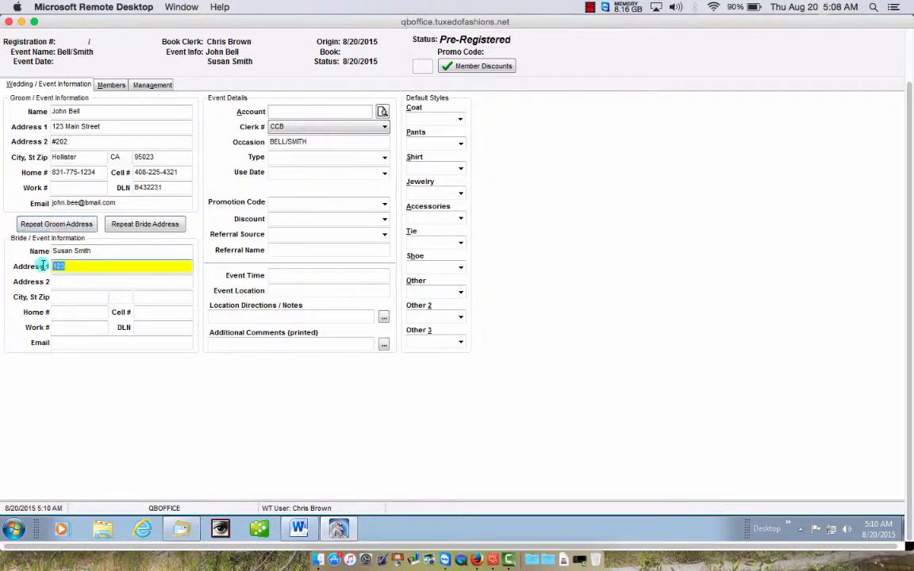
{"action": "key", "text": "BackSpace"}
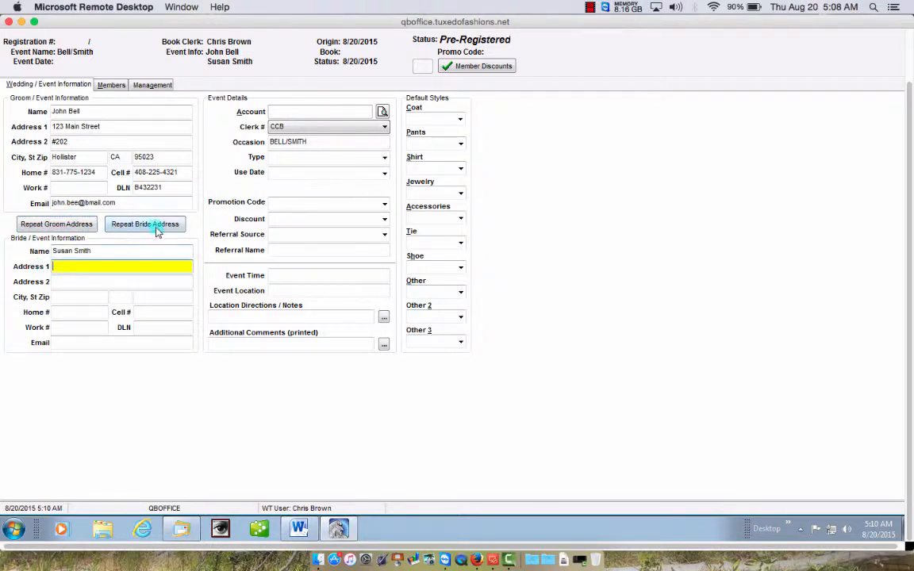
{"action": "left_click", "coordinate": [157, 228]}
{"action": "left_click", "coordinate": [76, 226]}
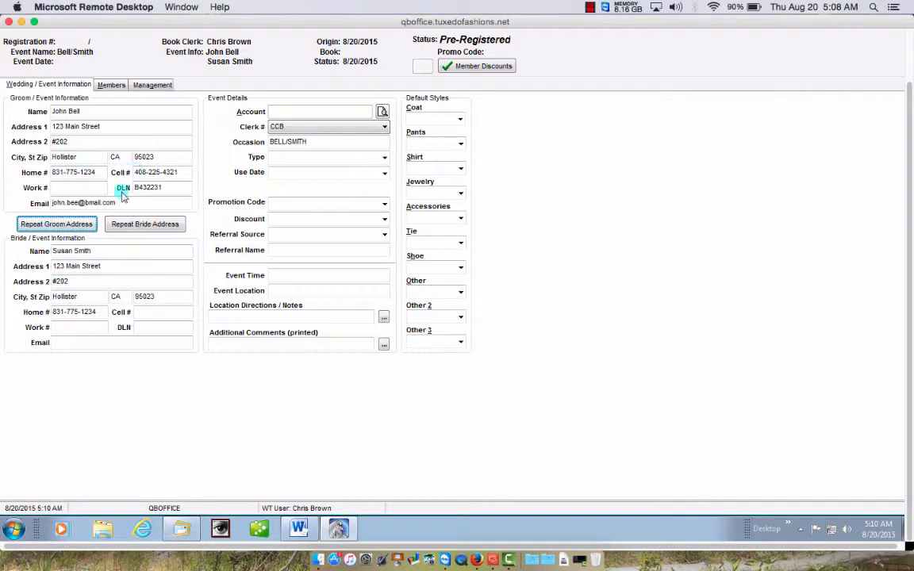
- Fill in the bride's cell number, licence number and e-mail address
{"action": "left_click", "coordinate": [161, 311]}
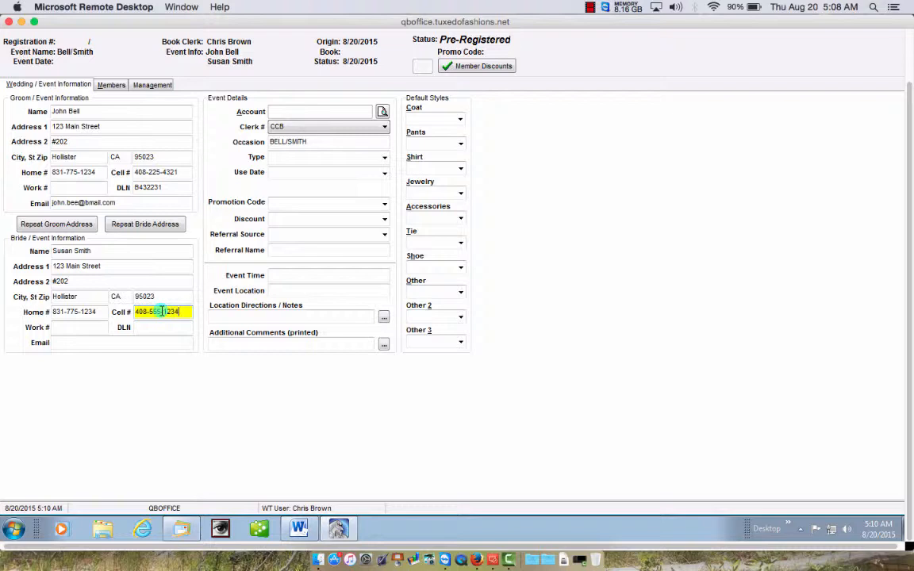
{"action": "left_click", "coordinate": [154, 327]}
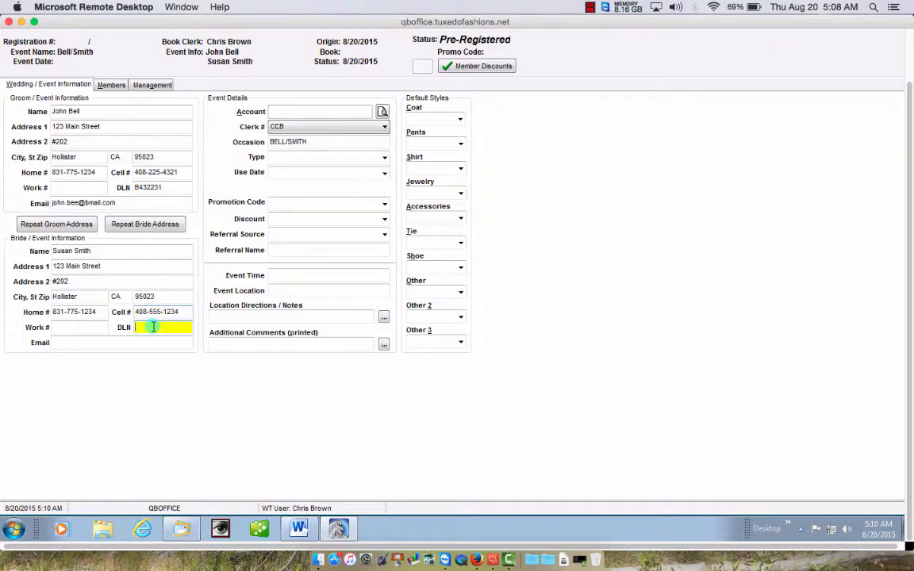
{"action": "left_click", "coordinate": [104, 340]}
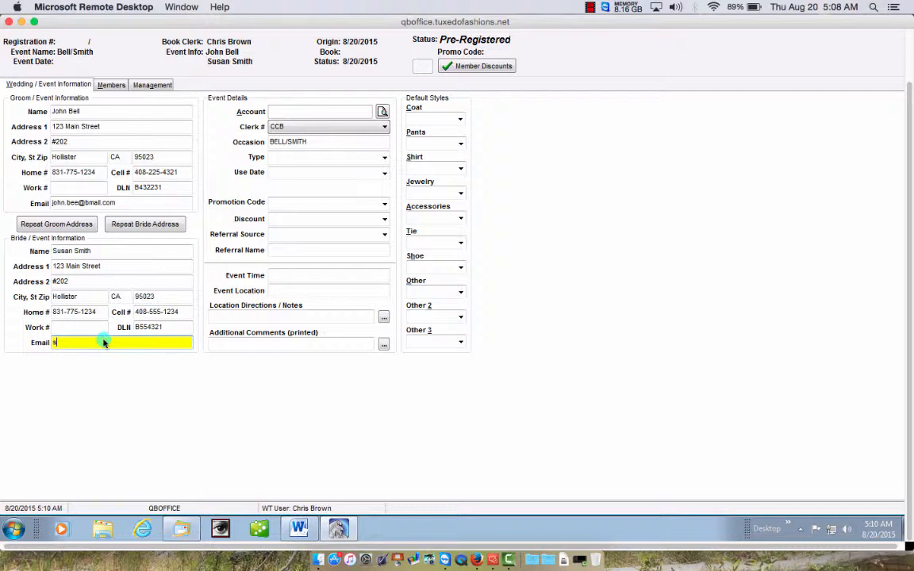
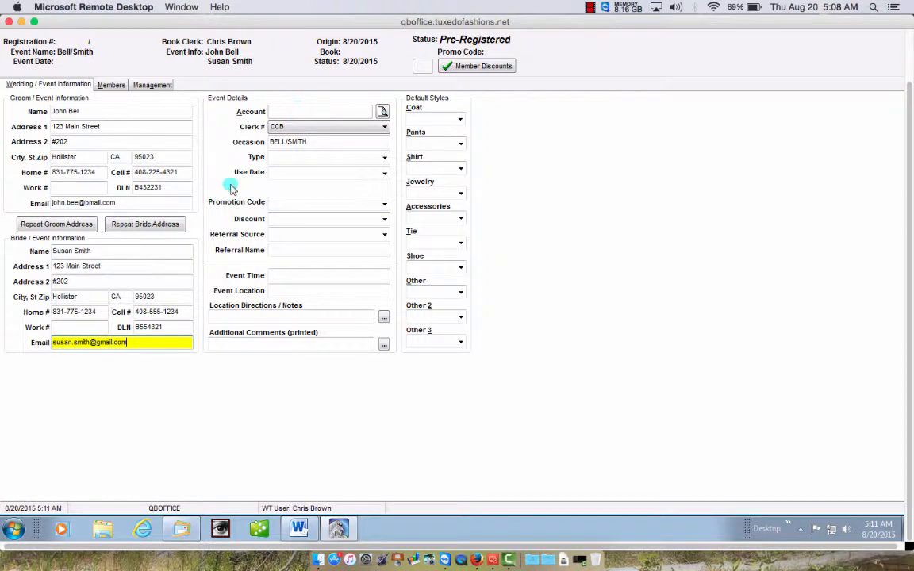
{"action": "key", "text": "Tab"}
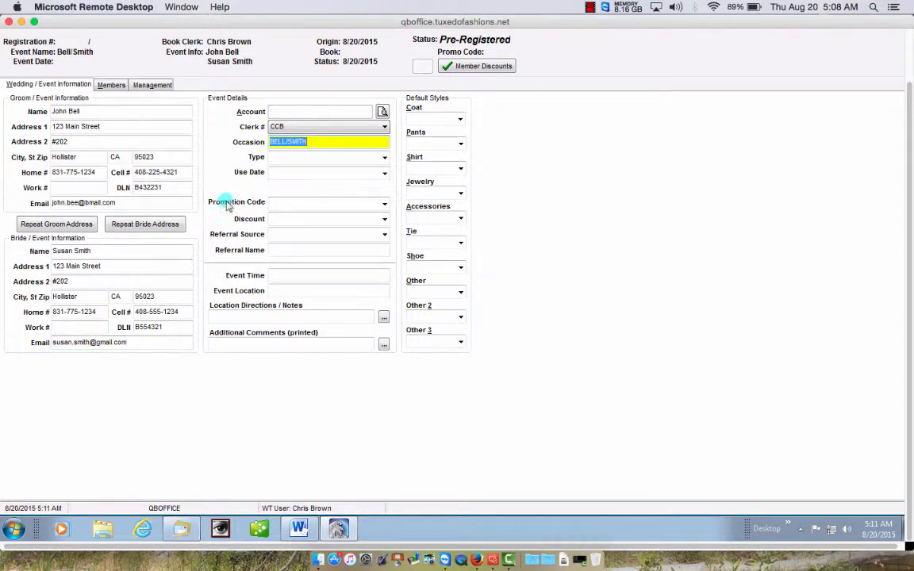
- Assign the Casablanca Bridal store account to the event details
{"action": "left_click", "coordinate": [382, 111]}
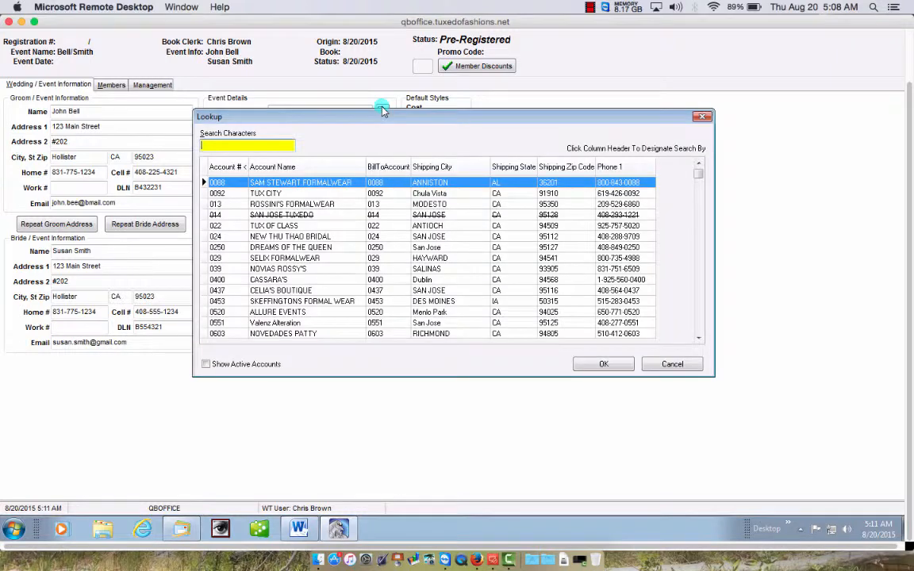
{"action": "type", "text": "6333"}
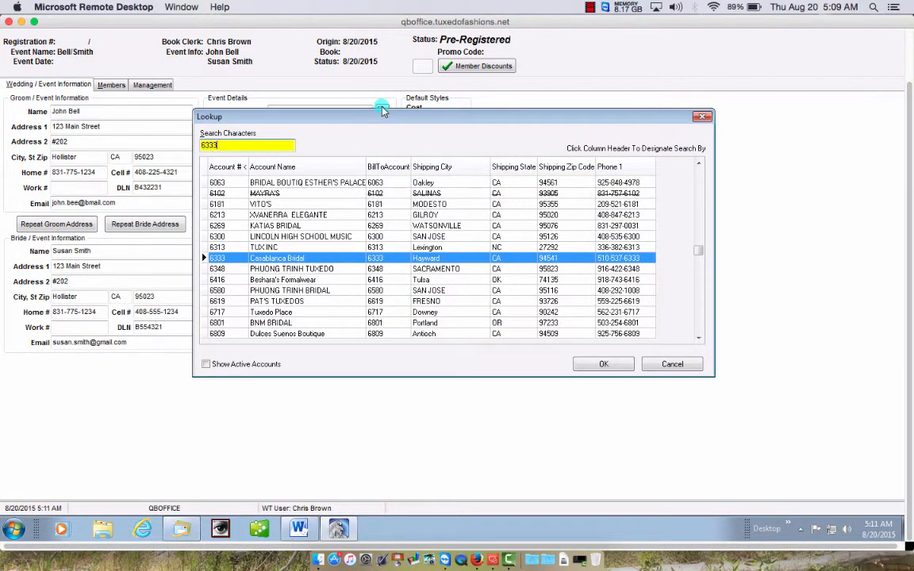
{"action": "key", "text": "Return"}
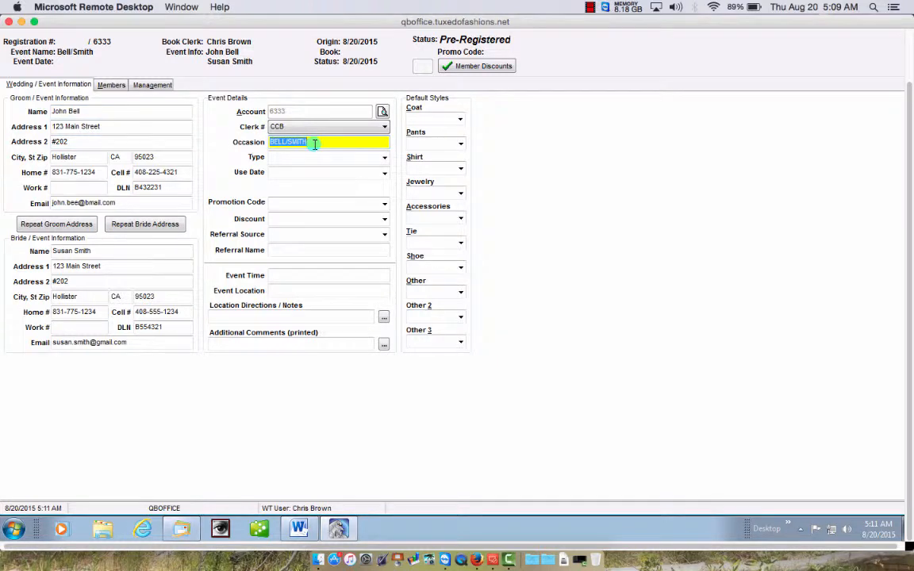
{"action": "key", "text": "Tab"}
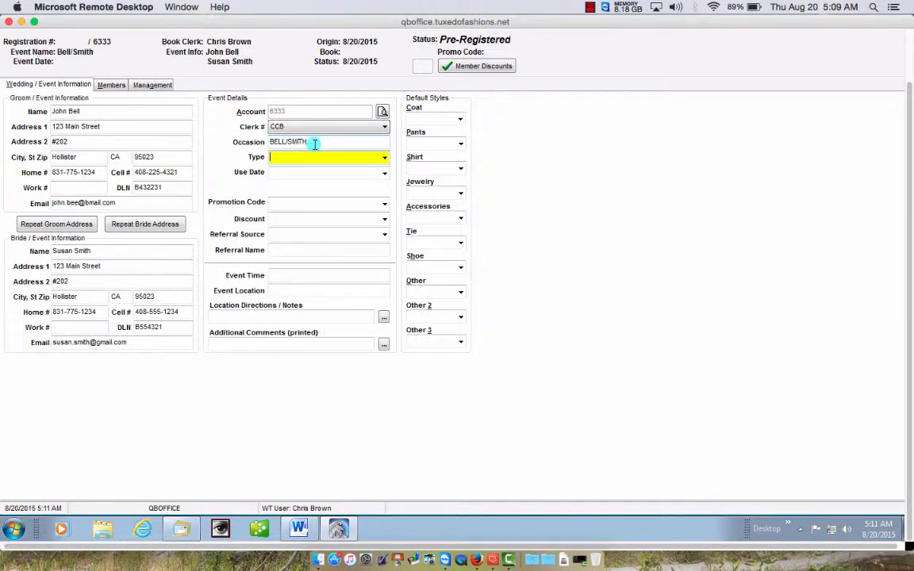
- Set the event type to Wedding
{"action": "left_click", "coordinate": [385, 160]}
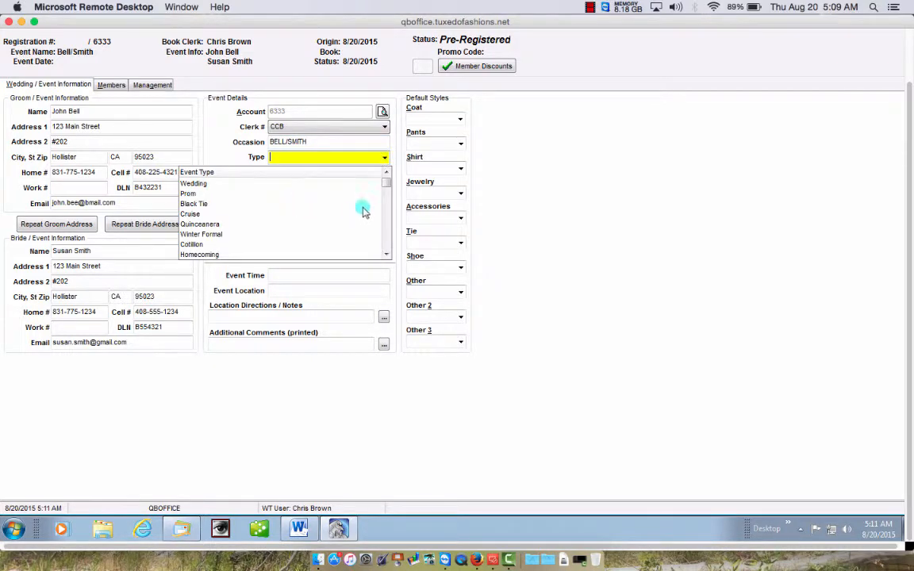
{"action": "left_click", "coordinate": [387, 254]}
{"action": "left_click", "coordinate": [387, 254]}
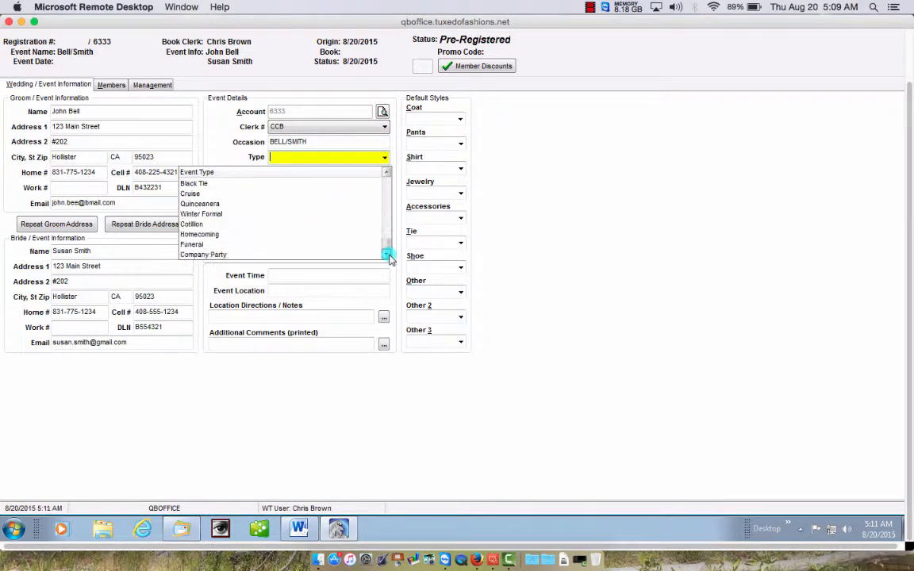
{"action": "left_click", "coordinate": [387, 173]}
{"action": "left_click", "coordinate": [388, 173]}
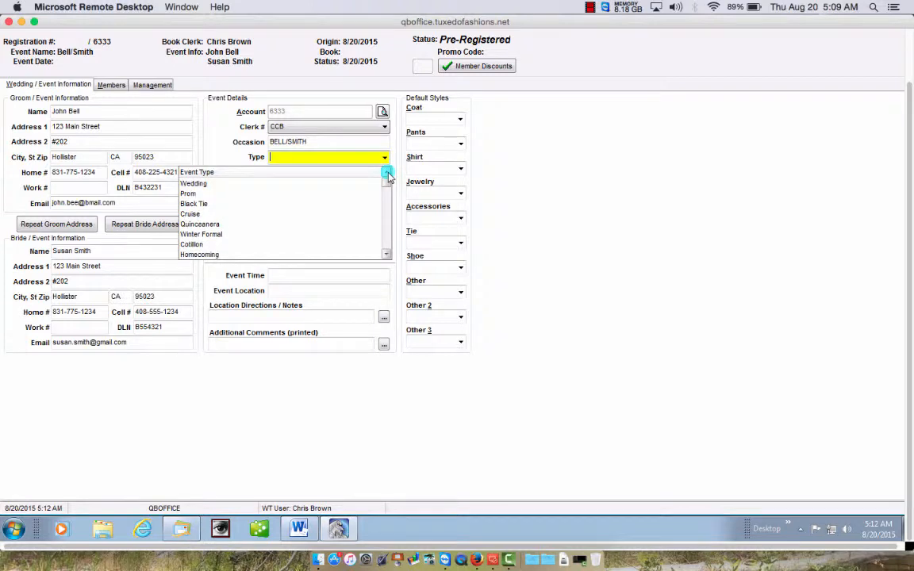
{"action": "left_click", "coordinate": [204, 183]}
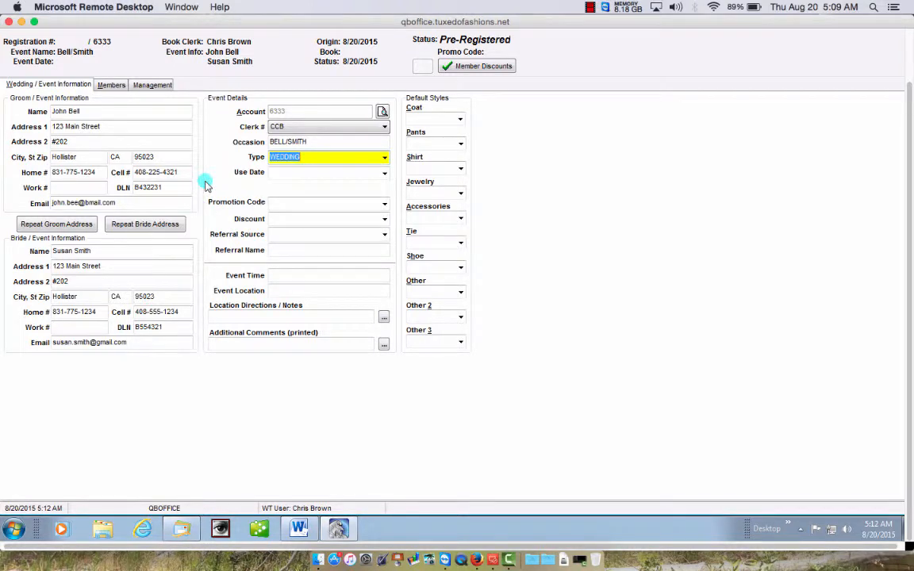
{"action": "key", "text": "Tab"}
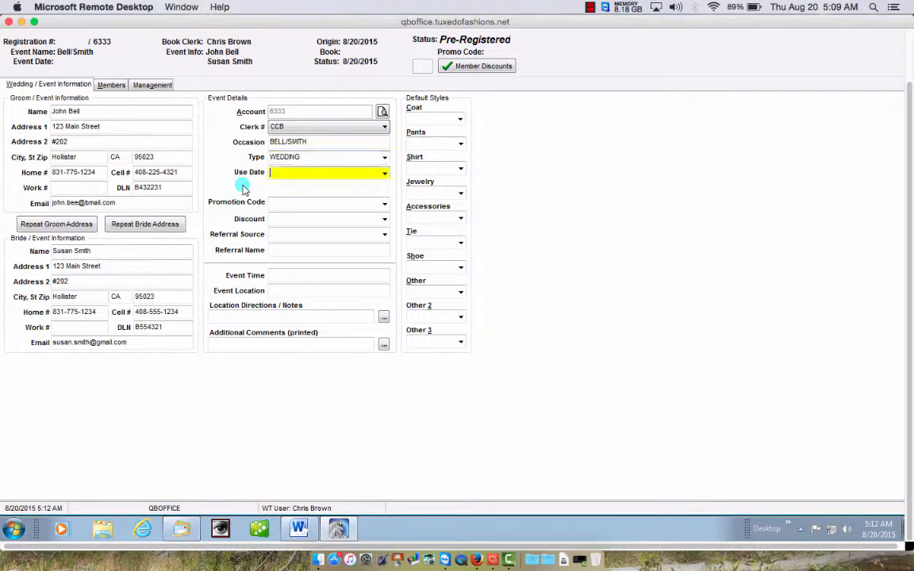
- Set the use date to 12/19/2015 from the calendar
{"action": "left_click", "coordinate": [384, 173]}
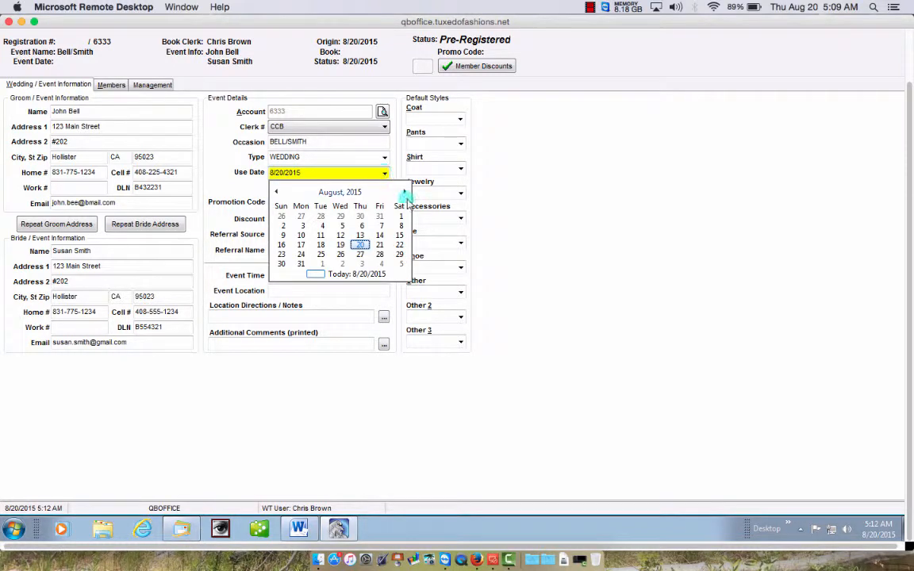
{"action": "left_click", "coordinate": [405, 192]}
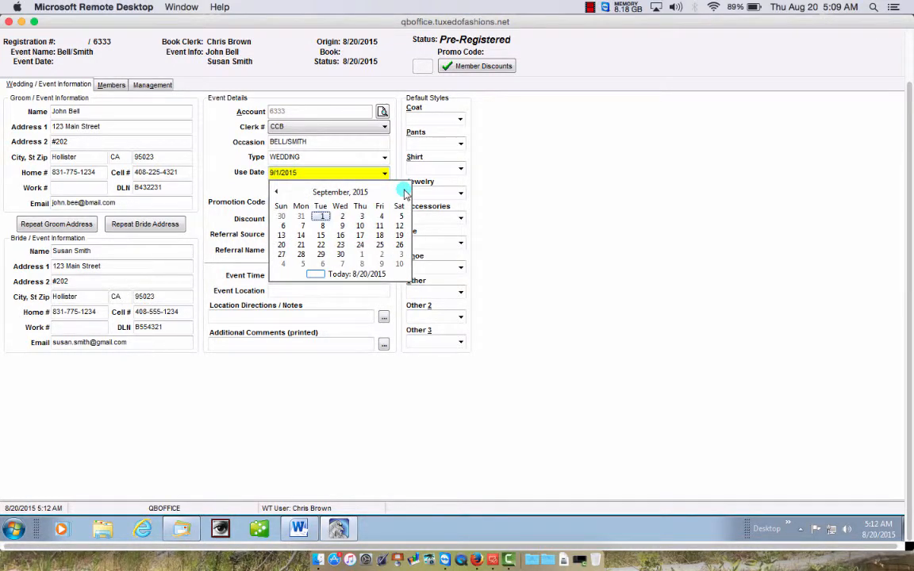
{"action": "left_click", "coordinate": [405, 192]}
{"action": "left_click", "coordinate": [405, 192]}
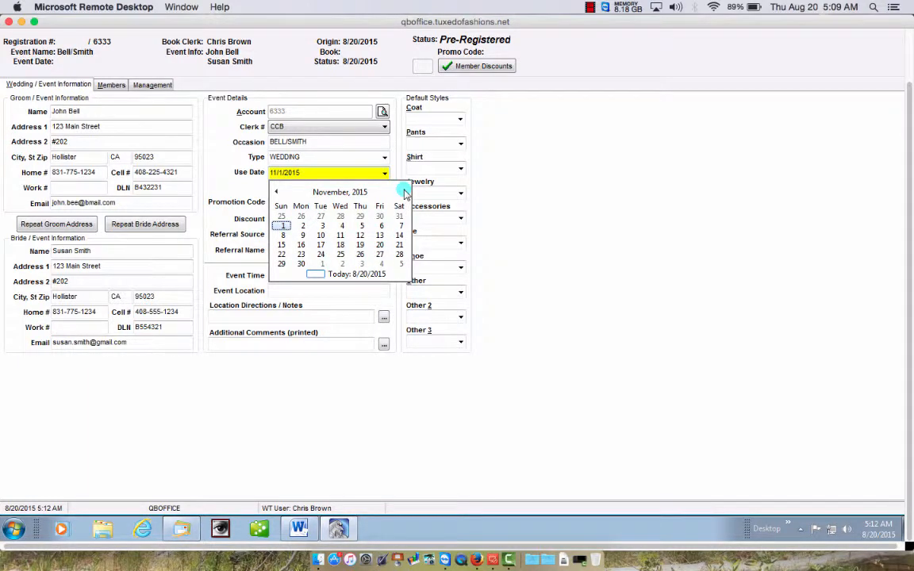
{"action": "left_click", "coordinate": [404, 192]}
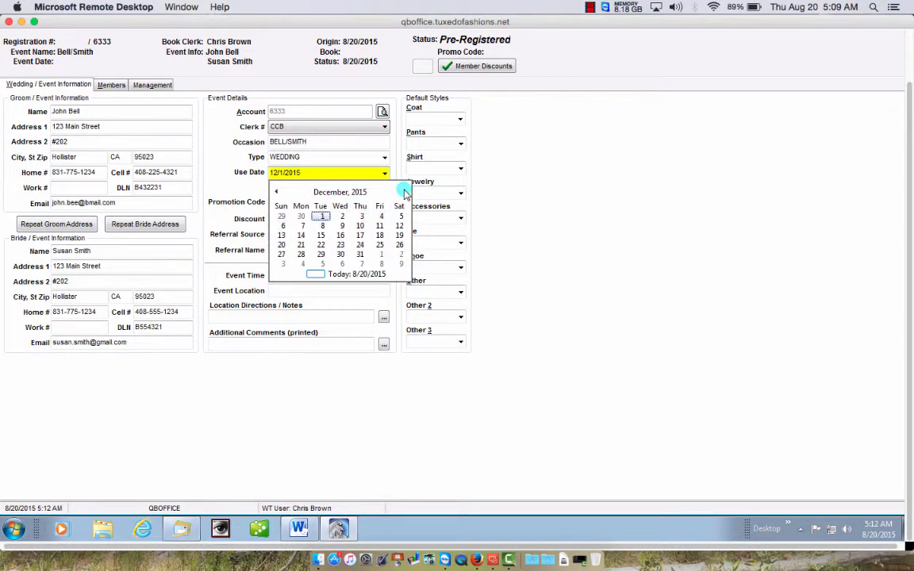
{"action": "left_click", "coordinate": [400, 234]}
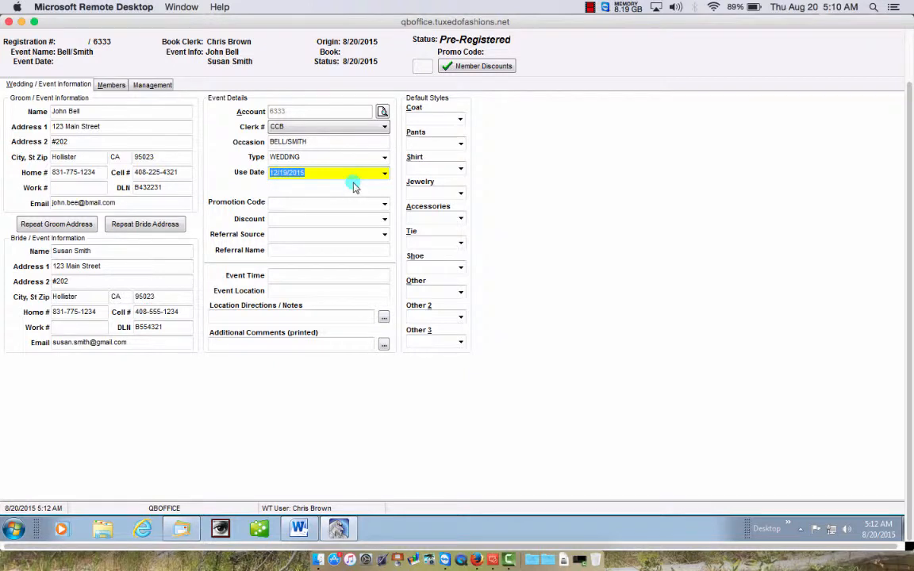
{"action": "key", "text": "Tab"}
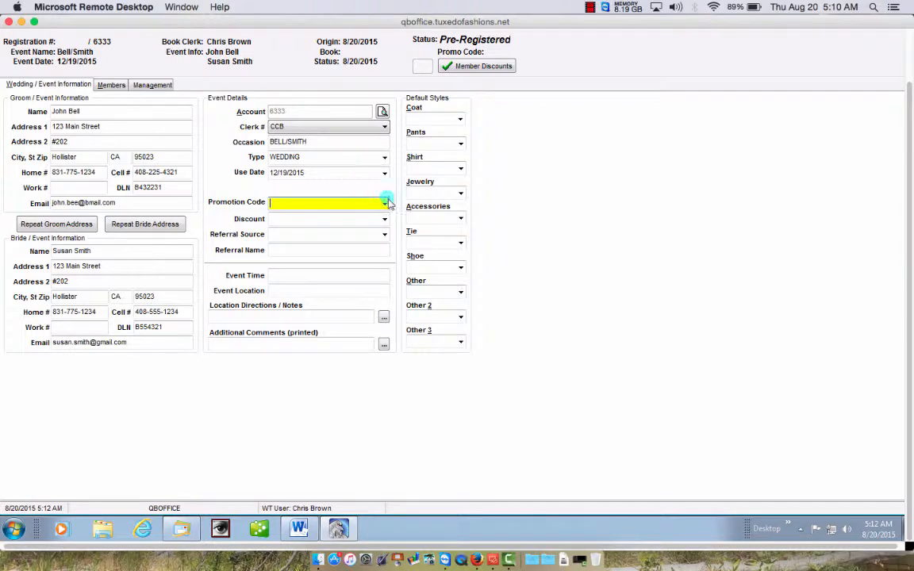
- Leave the promotion code empty and bring up the discount code lookup
{"action": "left_click", "coordinate": [385, 204]}
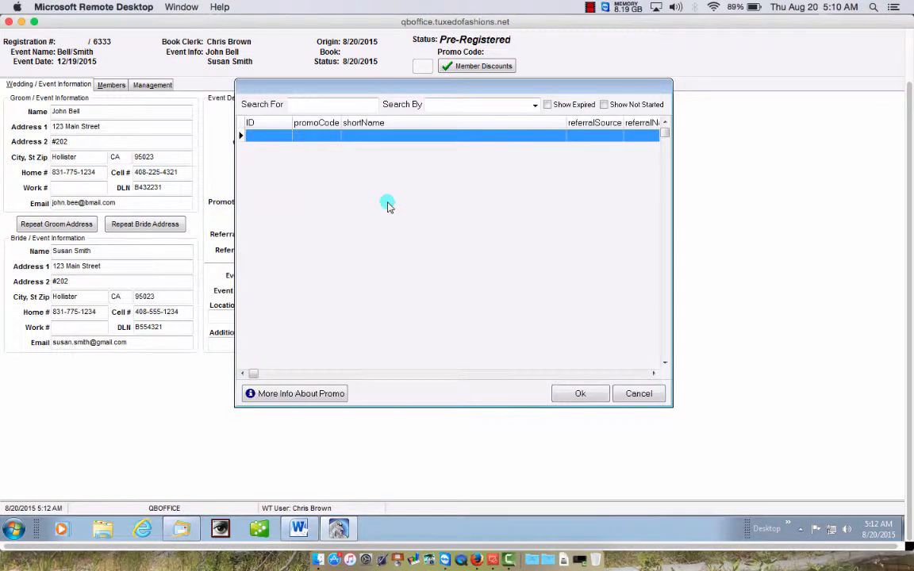
{"action": "left_click", "coordinate": [641, 394]}
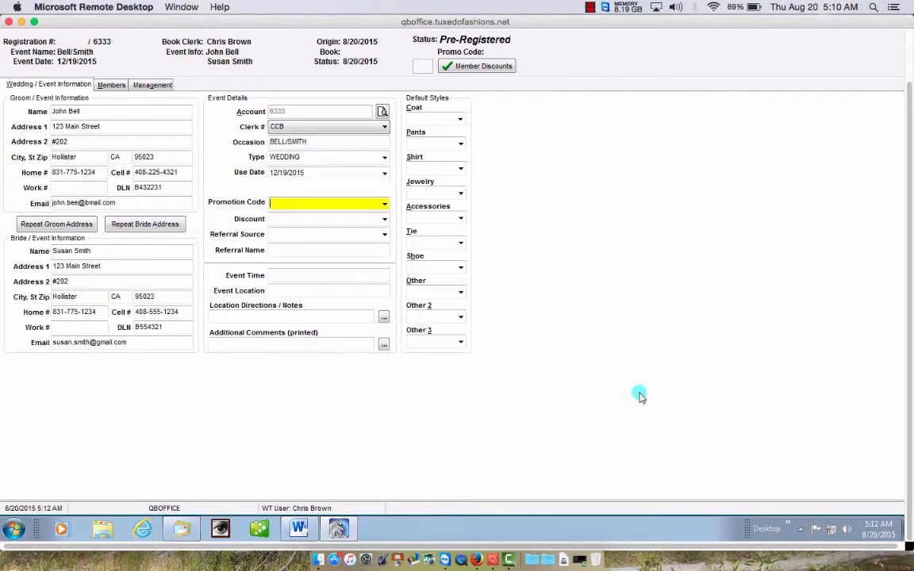
{"action": "key", "text": "Tab"}
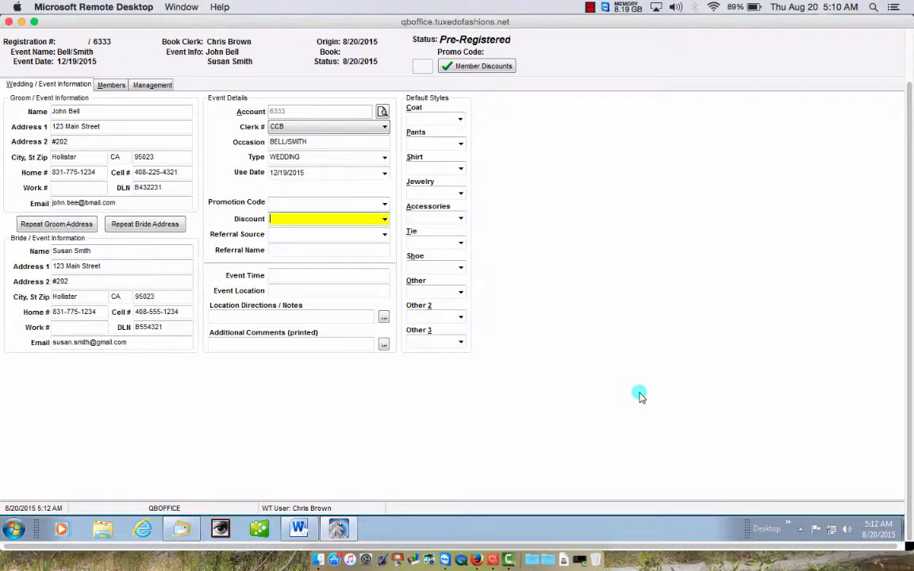
{"action": "left_click", "coordinate": [385, 220]}
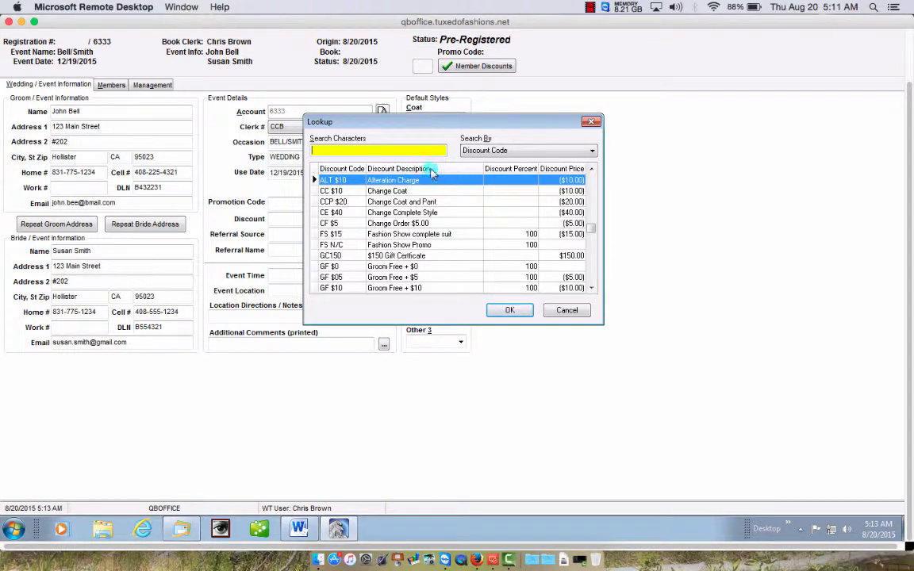
- Browse through the discount code list in the Lookup dialog
{"action": "left_click", "coordinate": [592, 289]}
{"action": "left_click", "coordinate": [592, 290]}
{"action": "left_click", "coordinate": [592, 290]}
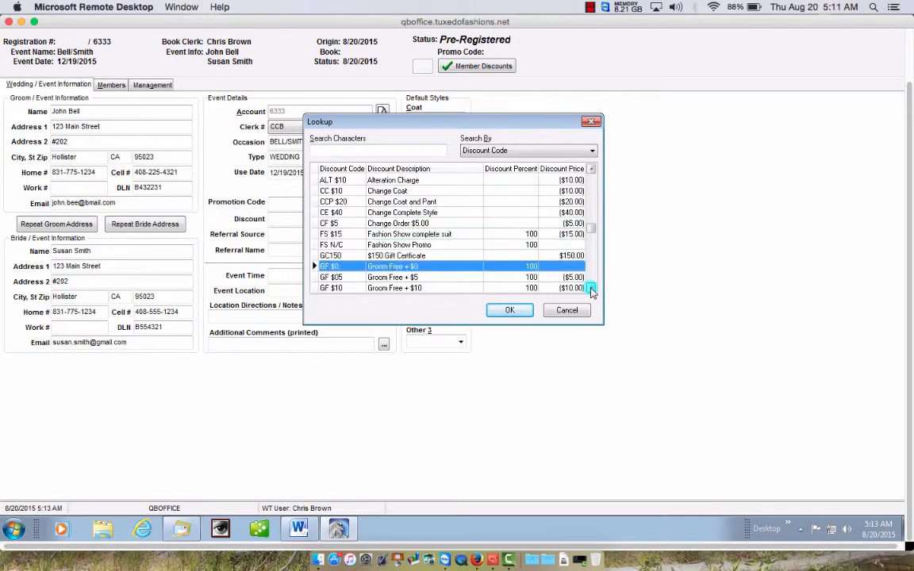
{"action": "left_click", "coordinate": [592, 290]}
{"action": "left_click", "coordinate": [592, 289]}
{"action": "left_click", "coordinate": [592, 290]}
{"action": "left_click", "coordinate": [591, 290]}
{"action": "left_click", "coordinate": [592, 290]}
{"action": "left_click", "coordinate": [592, 289]}
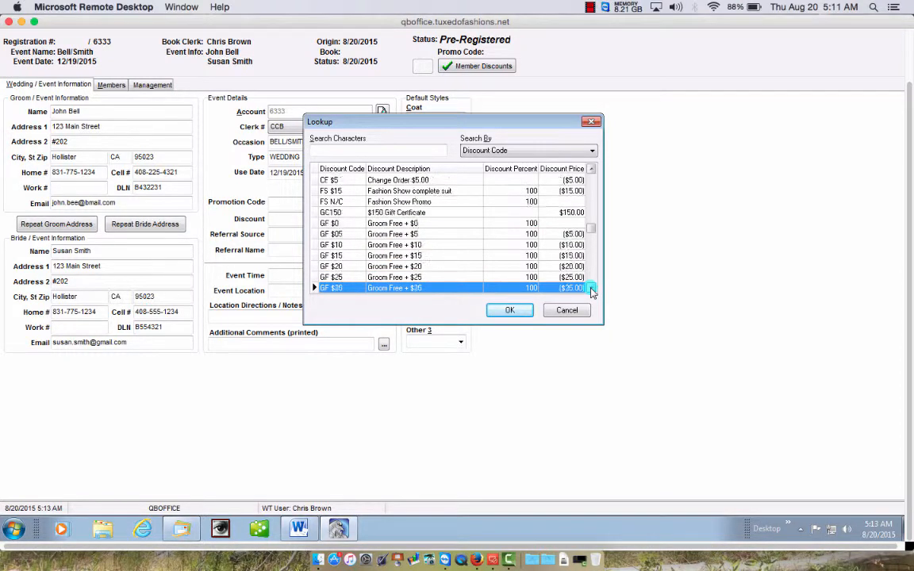
{"action": "left_click", "coordinate": [592, 290]}
{"action": "left_click", "coordinate": [592, 290]}
{"action": "left_click", "coordinate": [592, 289]}
{"action": "left_click", "coordinate": [592, 290]}
{"action": "left_click", "coordinate": [592, 290]}
{"action": "left_click", "coordinate": [592, 290]}
{"action": "left_click", "coordinate": [591, 289]}
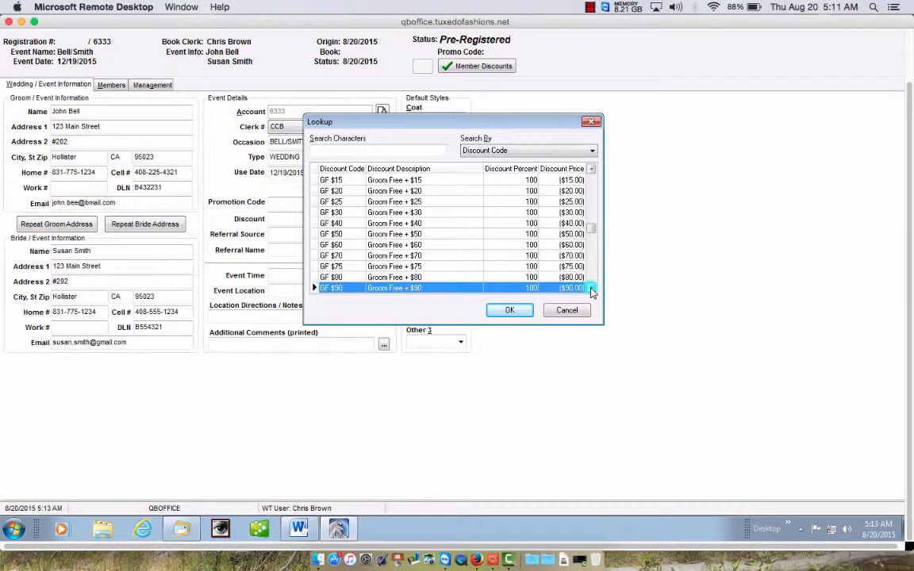
{"action": "left_click", "coordinate": [592, 290]}
{"action": "left_click", "coordinate": [592, 289]}
{"action": "left_click", "coordinate": [592, 289]}
{"action": "left_click", "coordinate": [592, 290]}
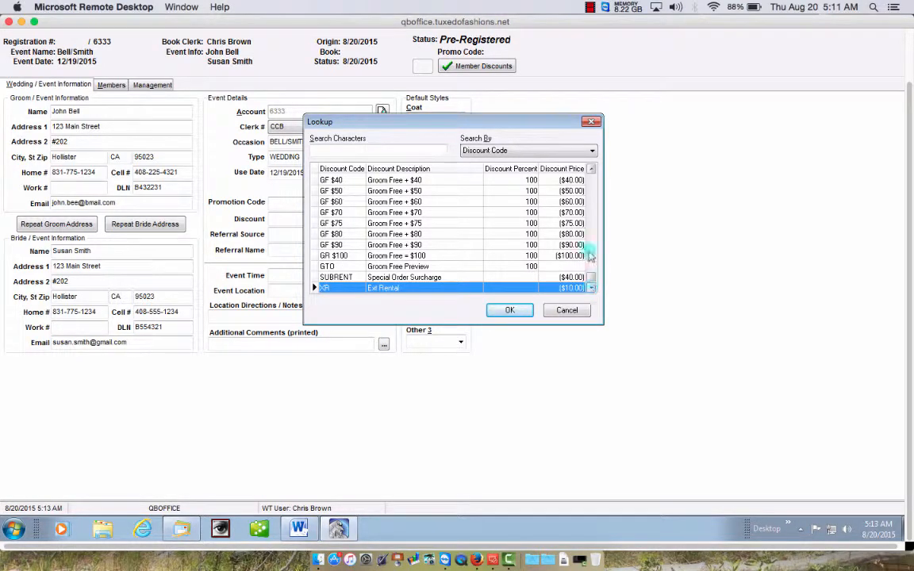
{"action": "left_click", "coordinate": [592, 171]}
{"action": "left_click_drag", "start_coordinate": [592, 172], "coordinate": [592, 171]}
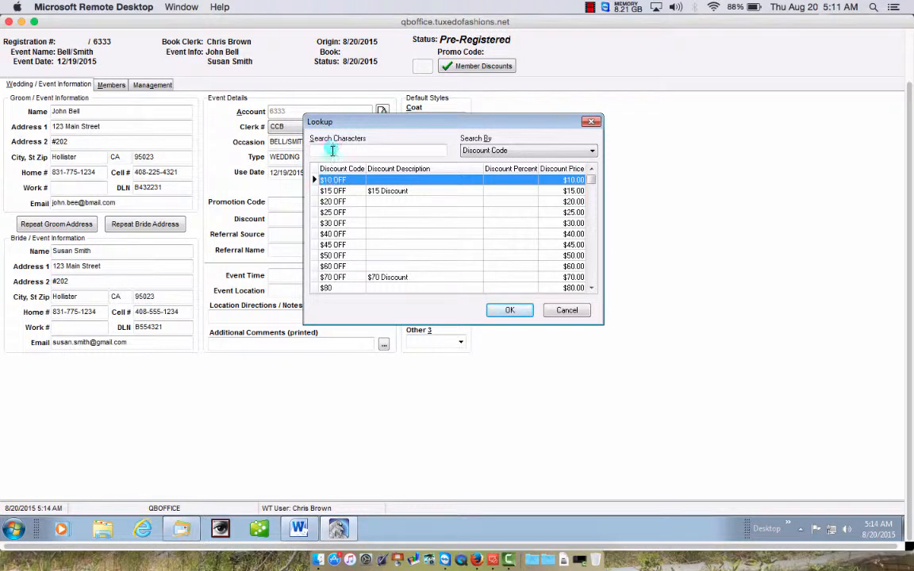
- Search discount codes for '$' and apply the $40 OFF discount to the registration
{"action": "left_click", "coordinate": [331, 150]}
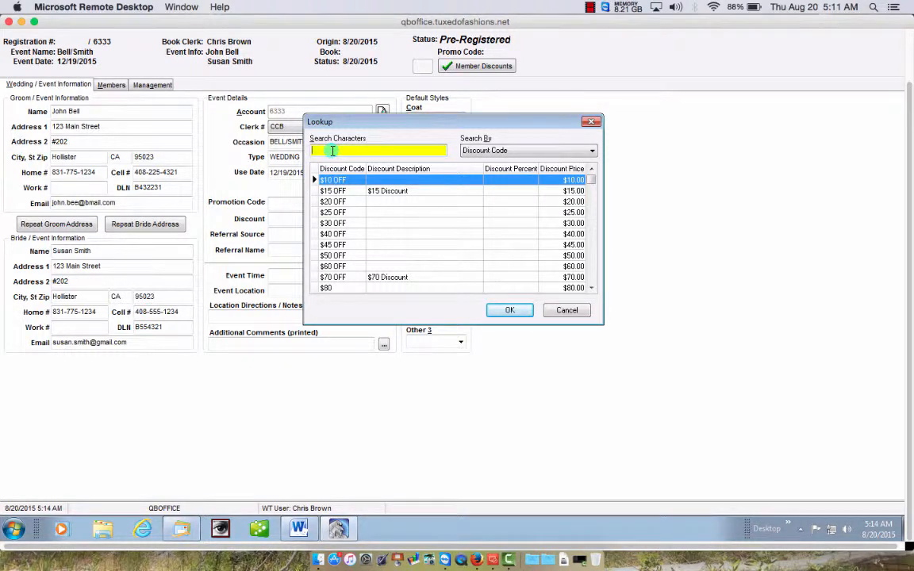
{"action": "type", "text": "$"}
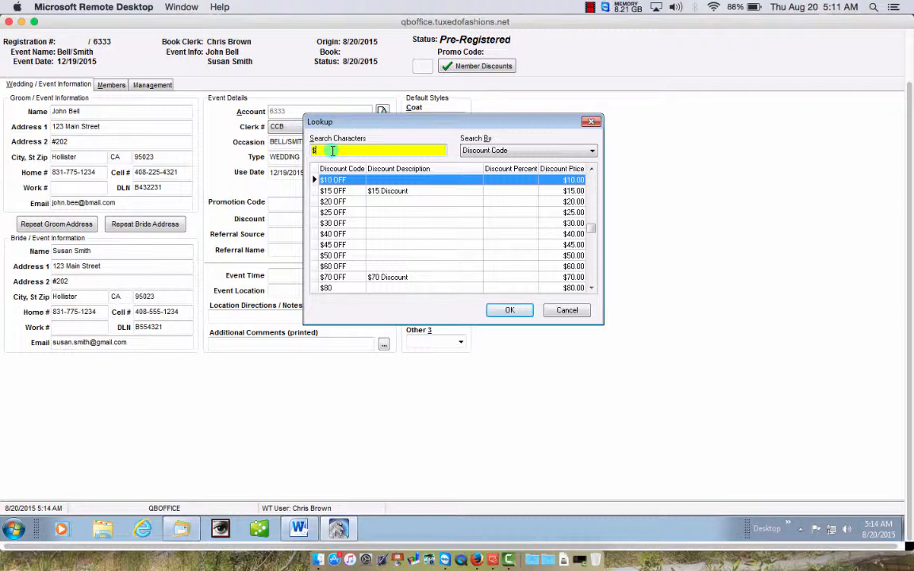
{"action": "left_click", "coordinate": [349, 235]}
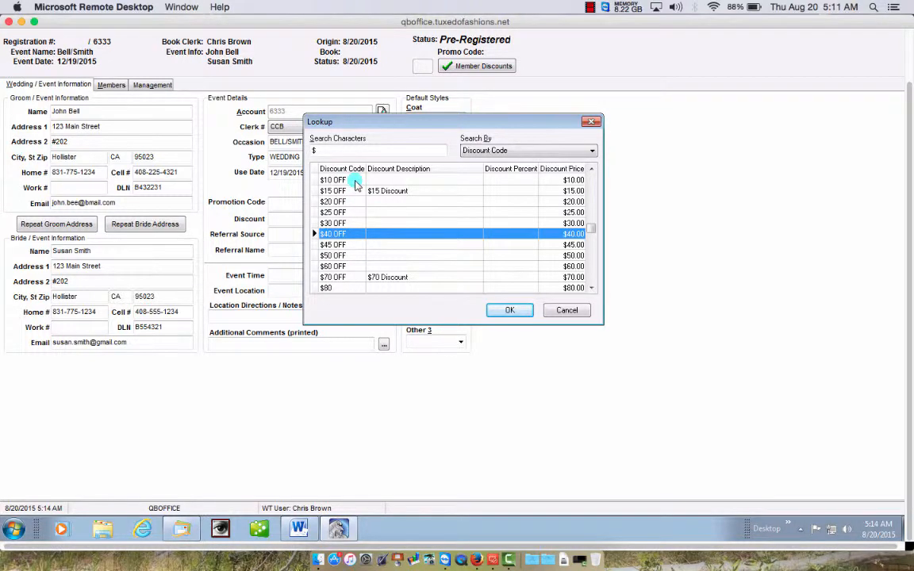
{"action": "left_click", "coordinate": [334, 149]}
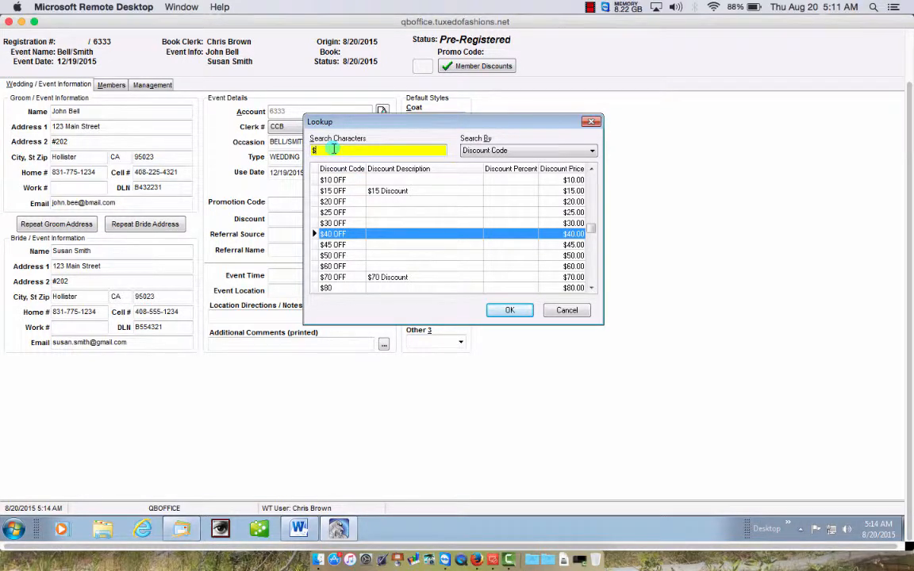
{"action": "left_click", "coordinate": [349, 237]}
{"action": "left_click", "coordinate": [350, 244]}
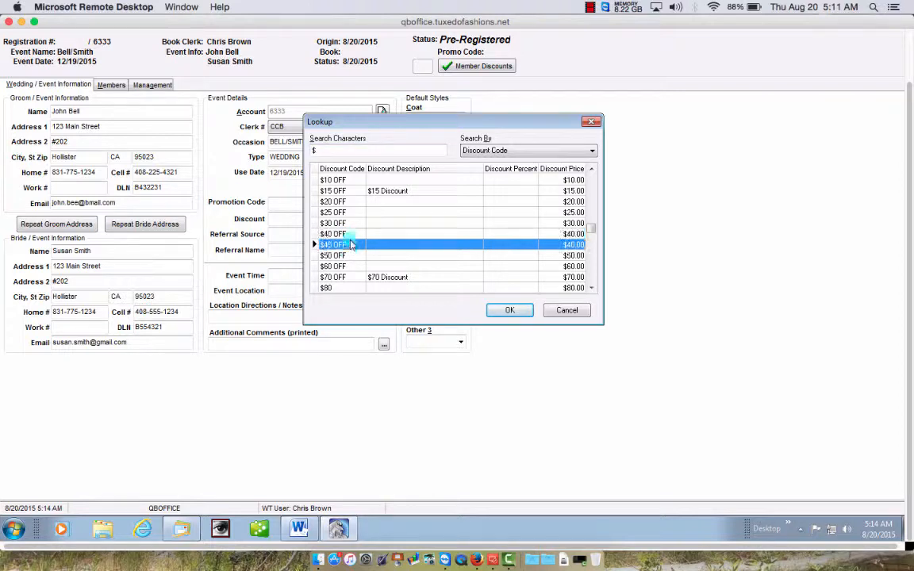
{"action": "left_click", "coordinate": [355, 214]}
{"action": "left_click", "coordinate": [355, 236]}
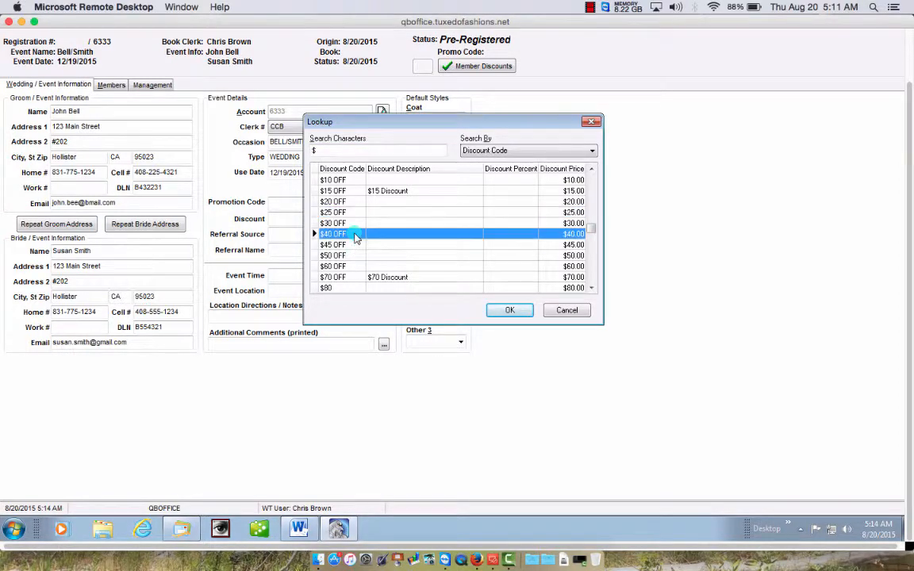
{"action": "double_click", "coordinate": [354, 236]}
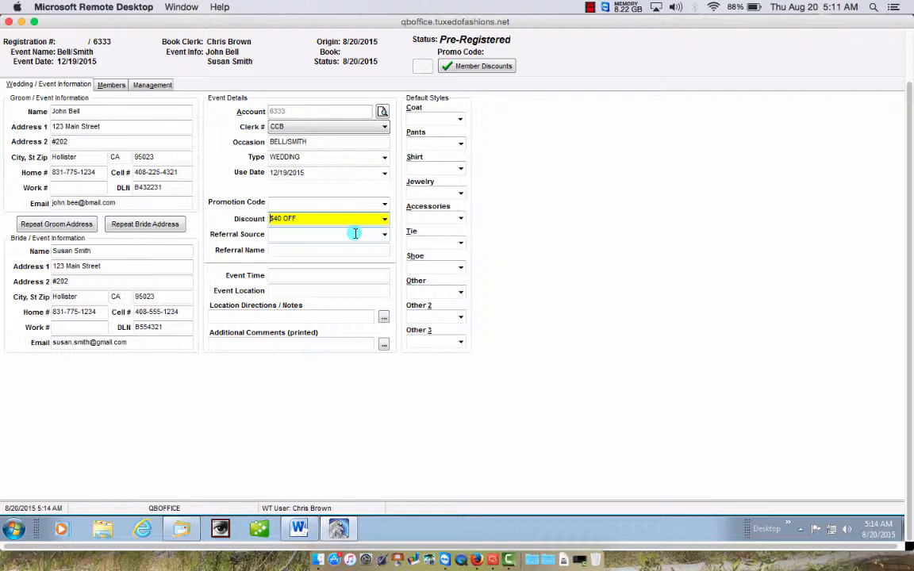
{"action": "left_click", "coordinate": [277, 218]}
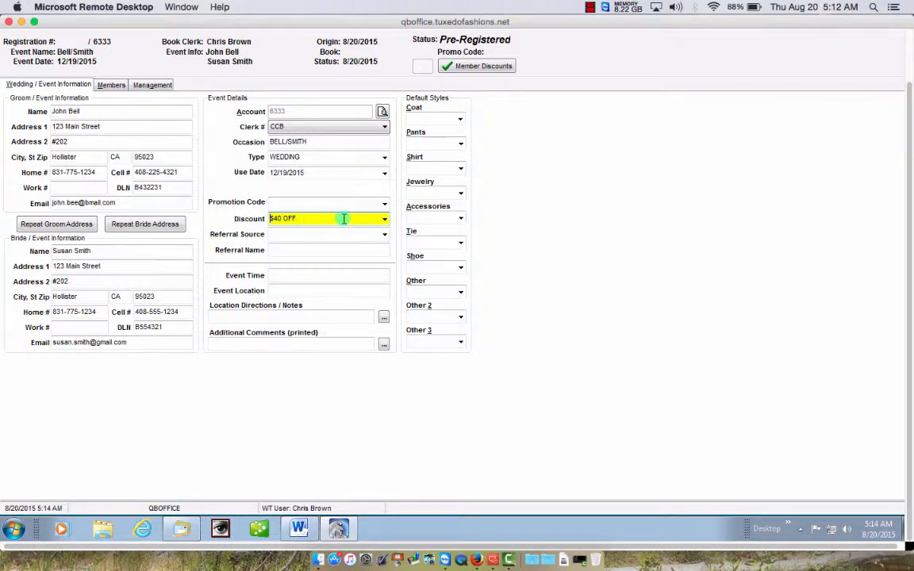
- Choose PC (Past Customer) from the Referral Source dropdown
{"action": "key", "text": "Tab"}
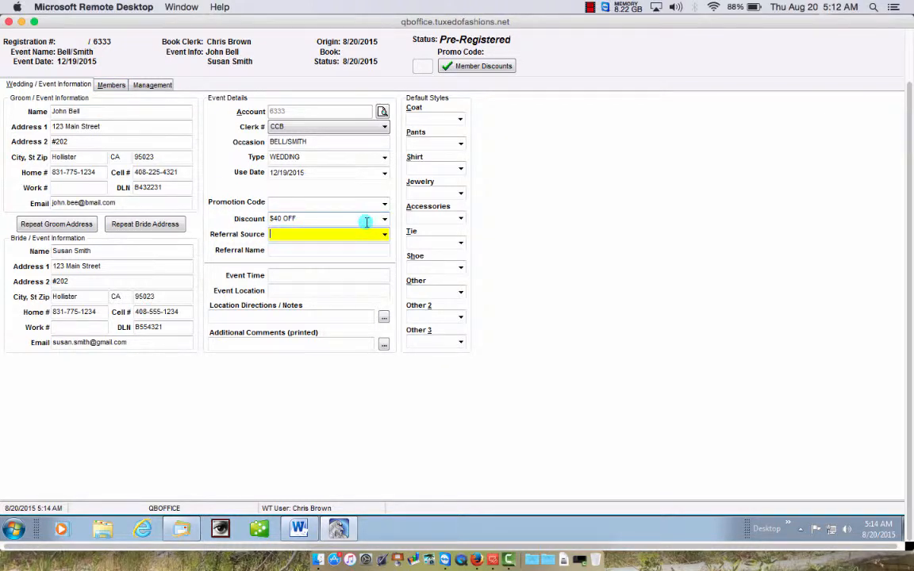
{"action": "left_click", "coordinate": [385, 238]}
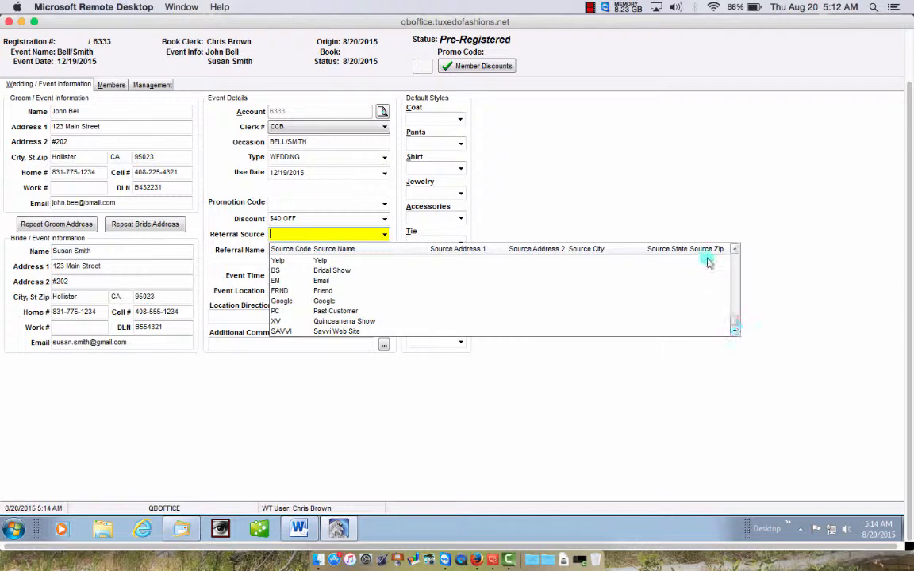
{"action": "left_click", "coordinate": [734, 248]}
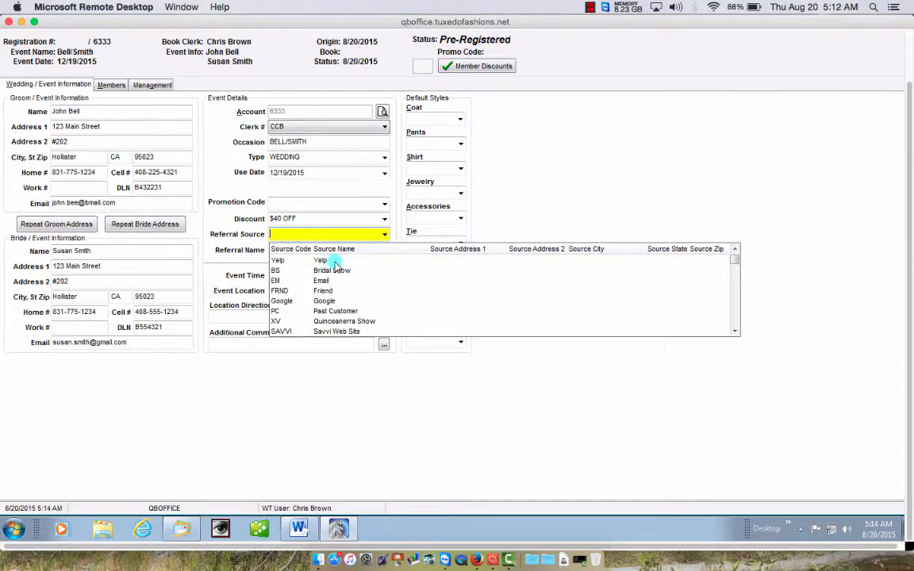
{"action": "left_click", "coordinate": [341, 313]}
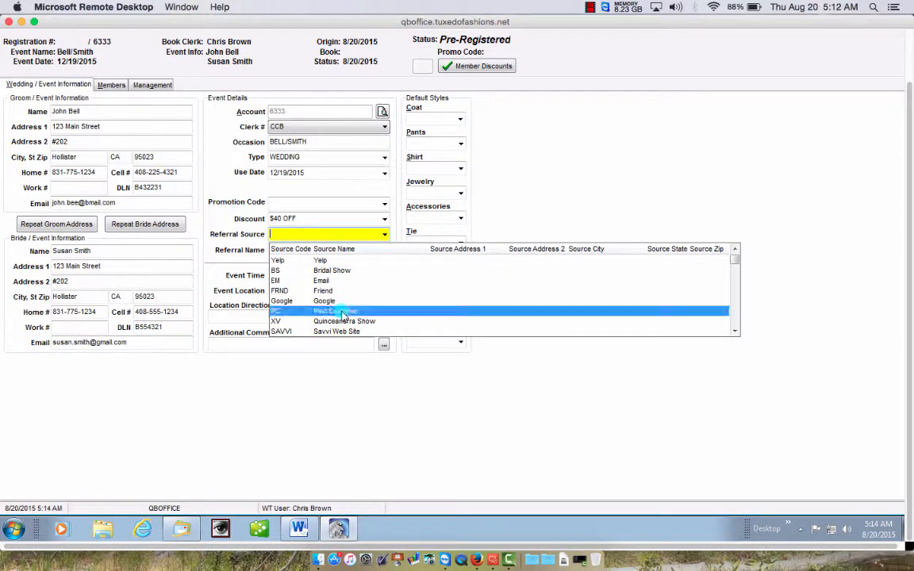
{"action": "left_click", "coordinate": [342, 312]}
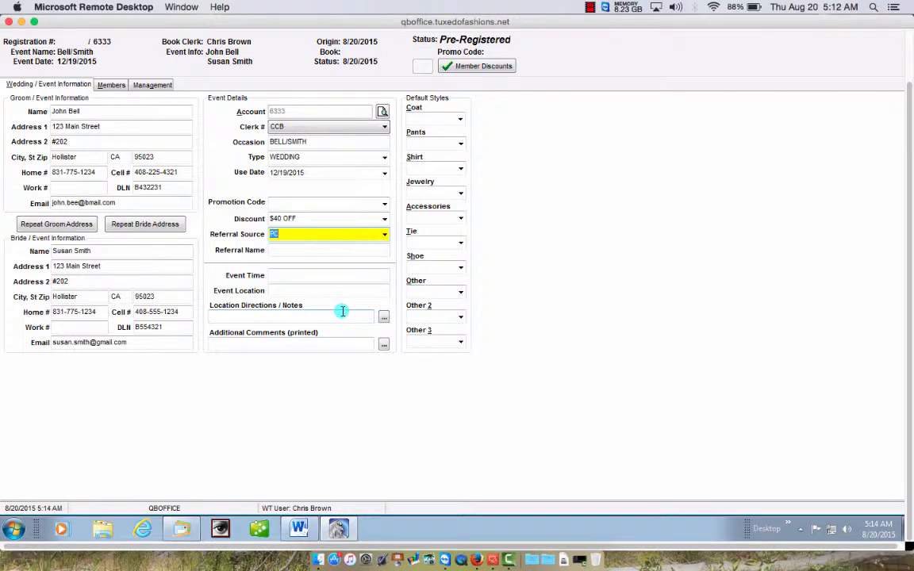
{"action": "key", "text": "Tab"}
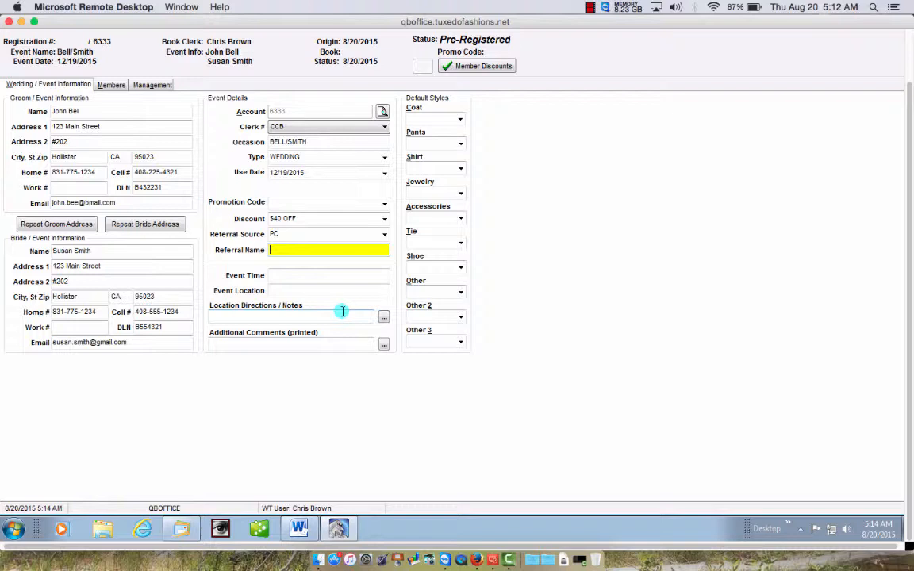
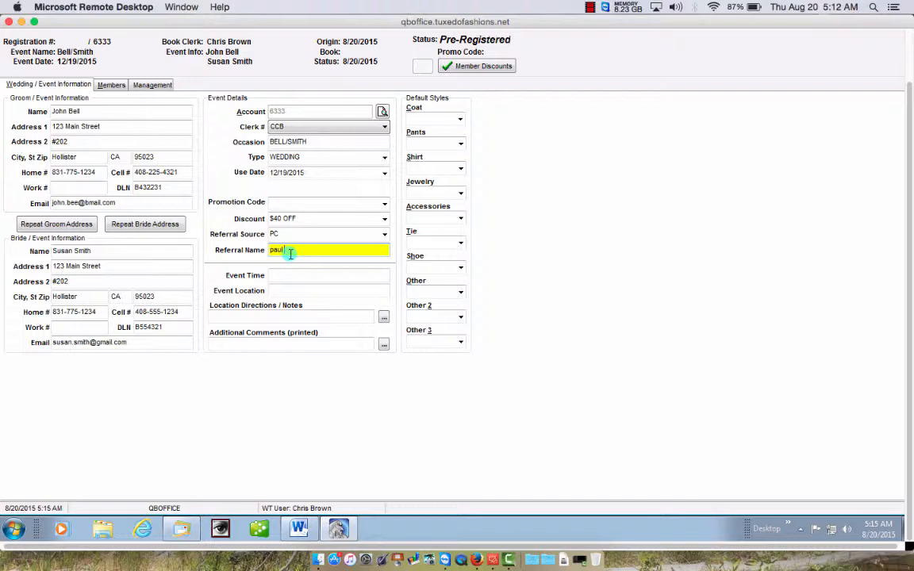
- Enter the referrer's full name, event time 2:00 PM and location oakland, then open the location notes editor
{"action": "left_click", "coordinate": [293, 274]}
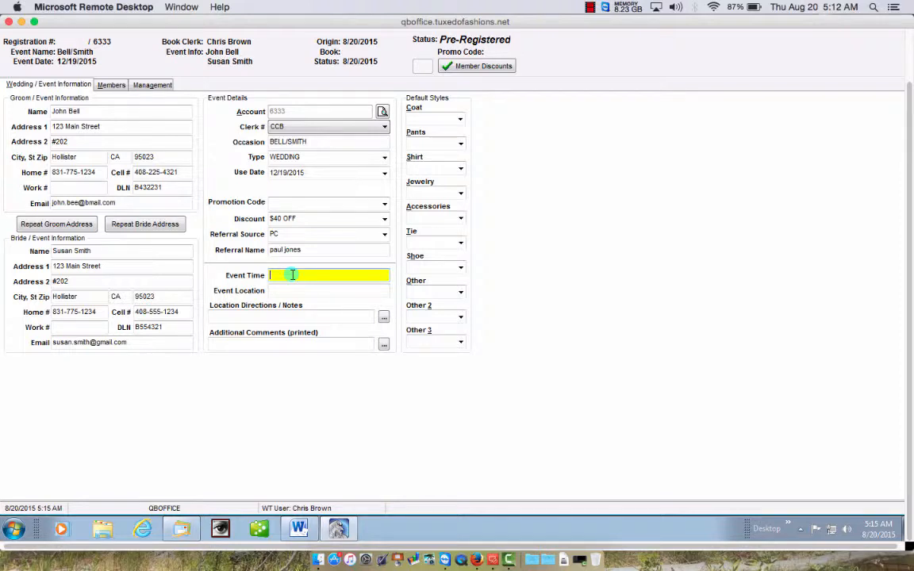
{"action": "type", "text": "2:00 p"}
{"action": "key", "text": "Tab"}
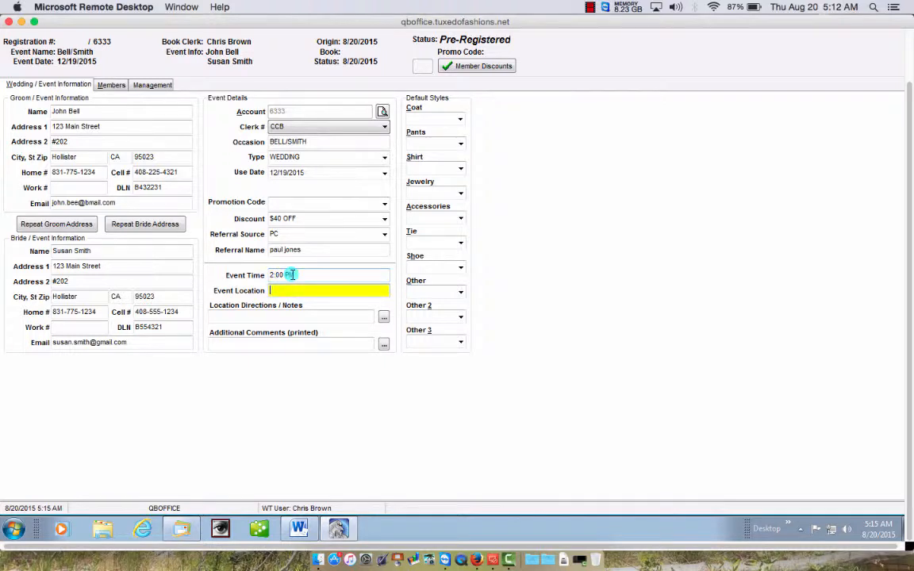
{"action": "type", "text": "oakland"}
{"action": "left_click", "coordinate": [269, 317]}
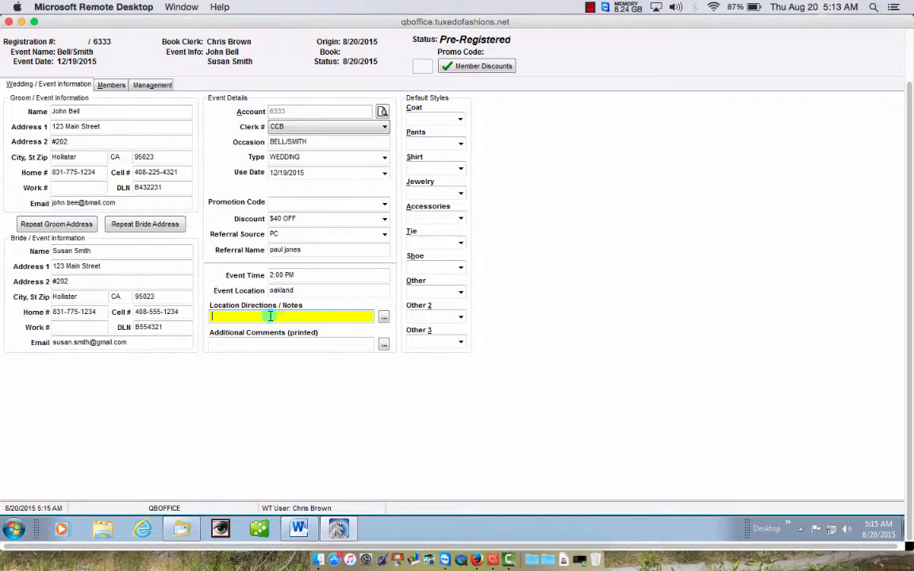
{"action": "left_click", "coordinate": [383, 317]}
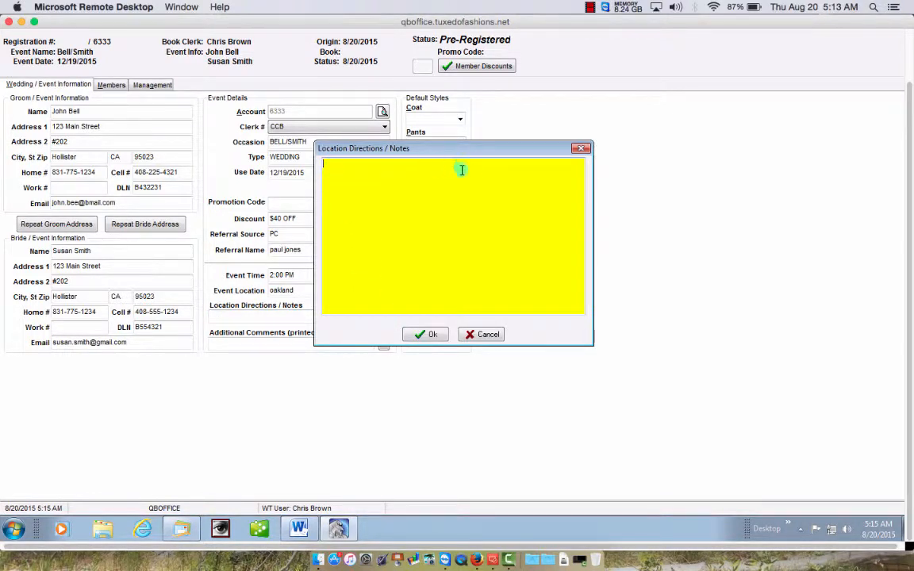
- Close the location notes editor unchanged, then open and close the printed Additional Comments editor
{"action": "left_click", "coordinate": [425, 333]}
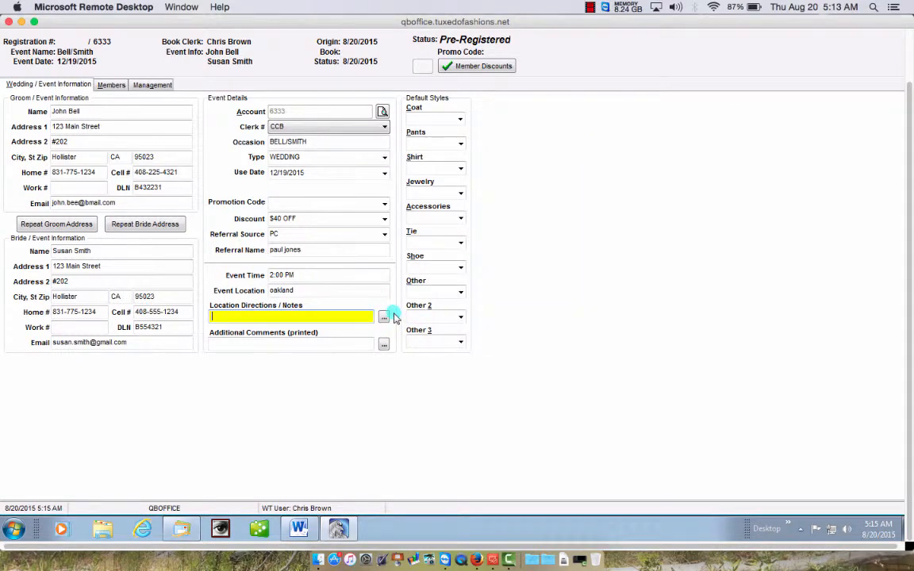
{"action": "left_click", "coordinate": [326, 343]}
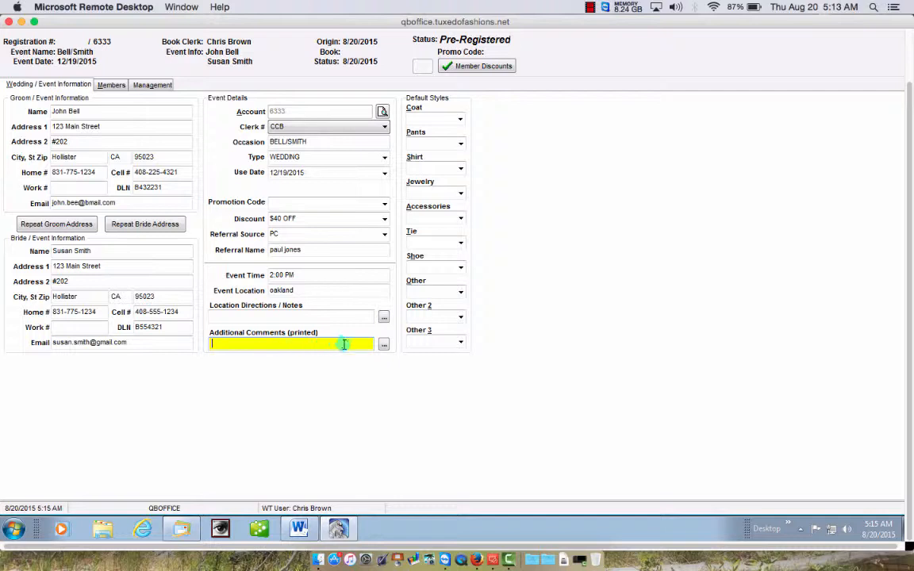
{"action": "left_click", "coordinate": [383, 346]}
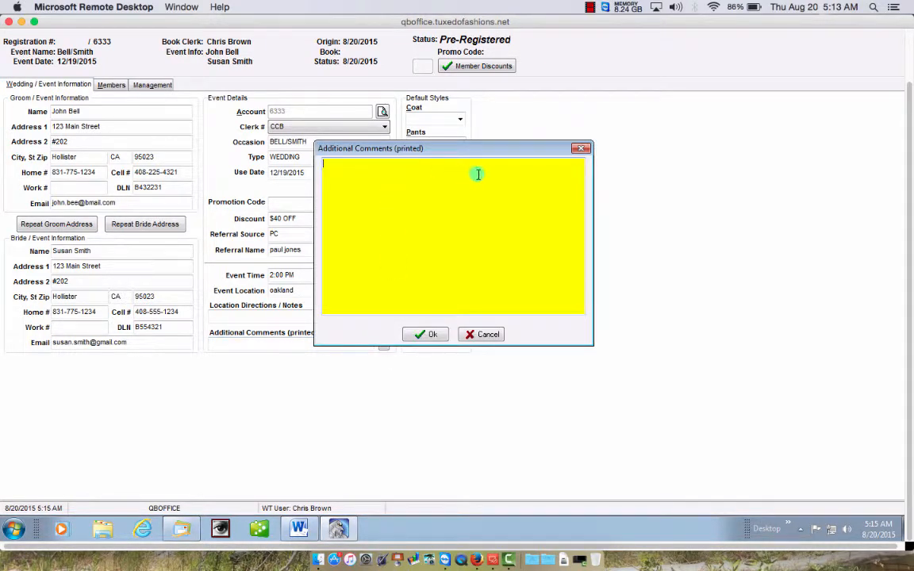
{"action": "left_click", "coordinate": [581, 149]}
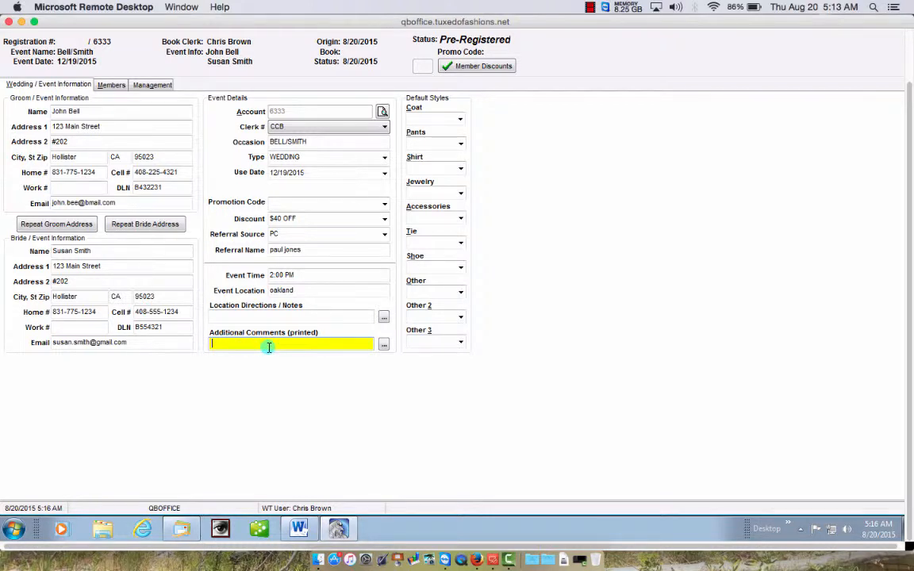
- Enter '1st and Main' as location directions and 'Must be fit 3 weeks in advance' as printed comments
{"action": "left_click", "coordinate": [262, 316]}
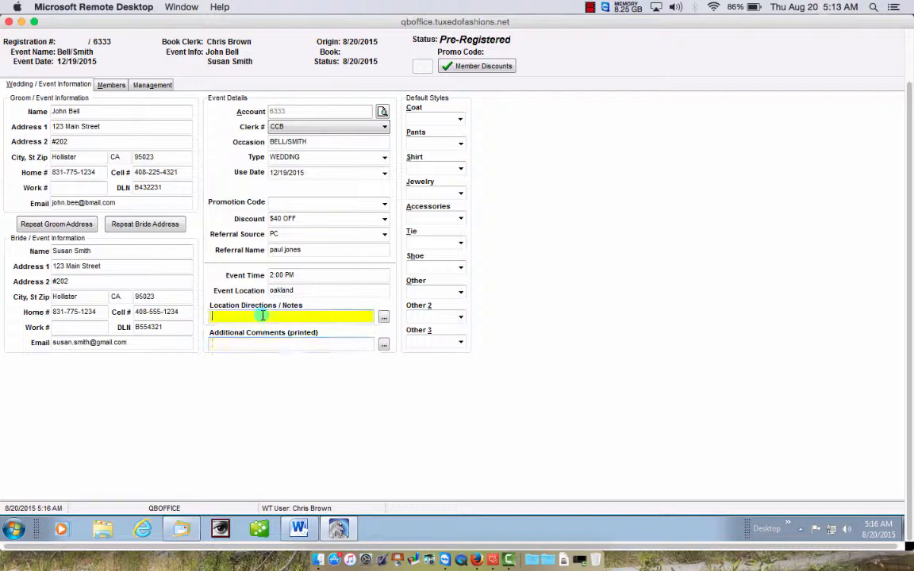
{"action": "type", "text": "1"}
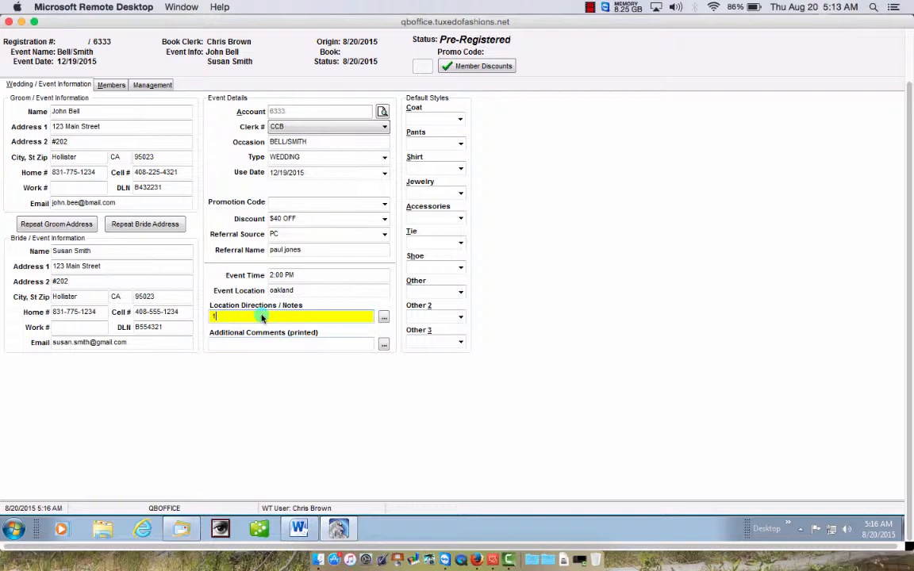
{"action": "type", "text": "st and Main"}
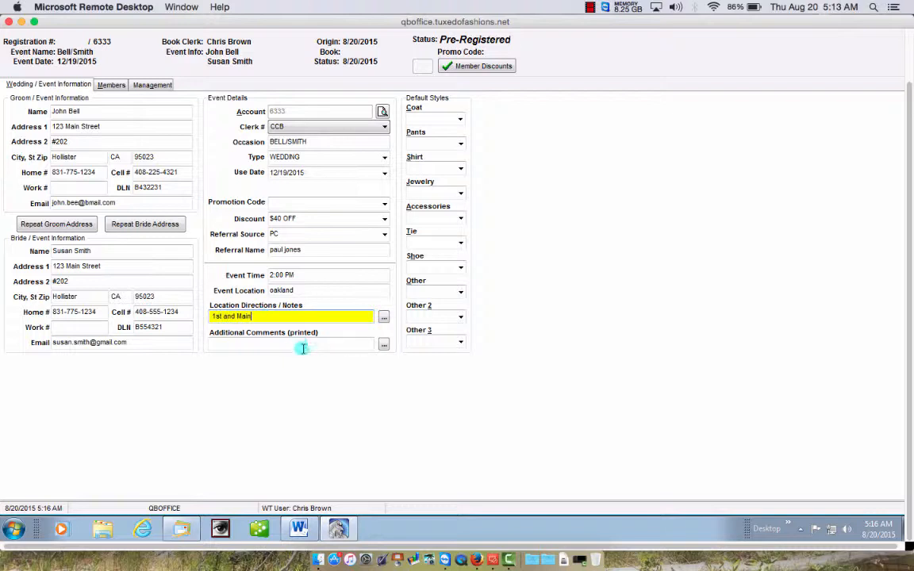
{"action": "left_click", "coordinate": [297, 348]}
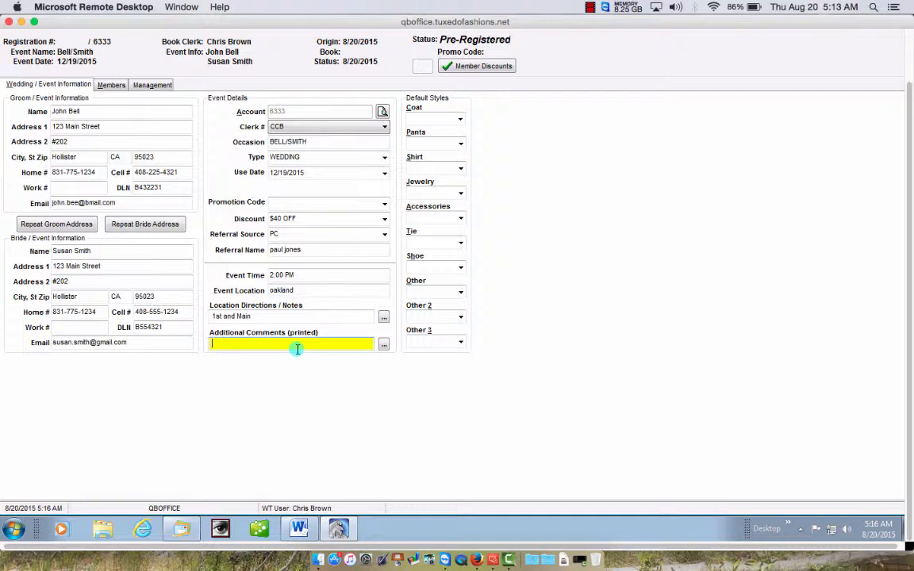
{"action": "type", "text": "Must be fit 3 weeks in advance"}
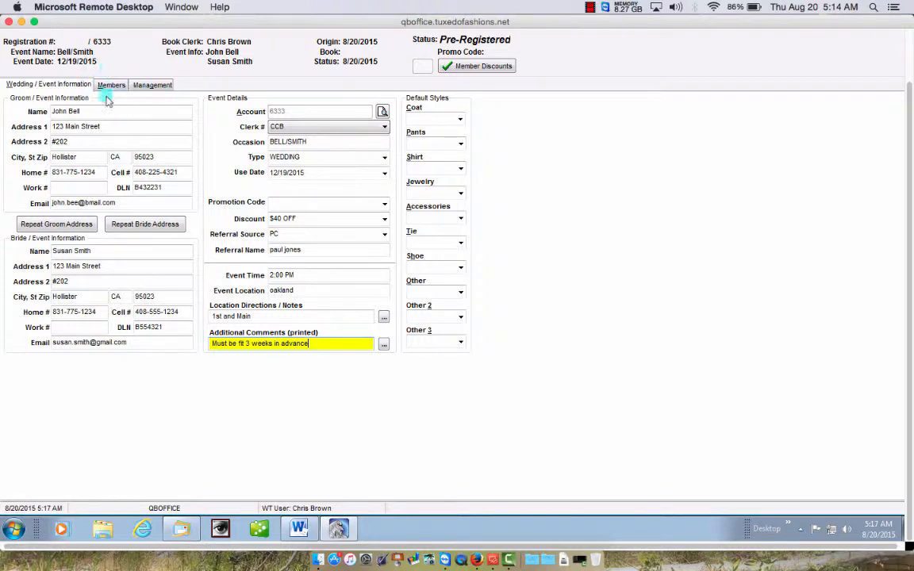
- Set the default coat style to 780
{"action": "left_click", "coordinate": [427, 117]}
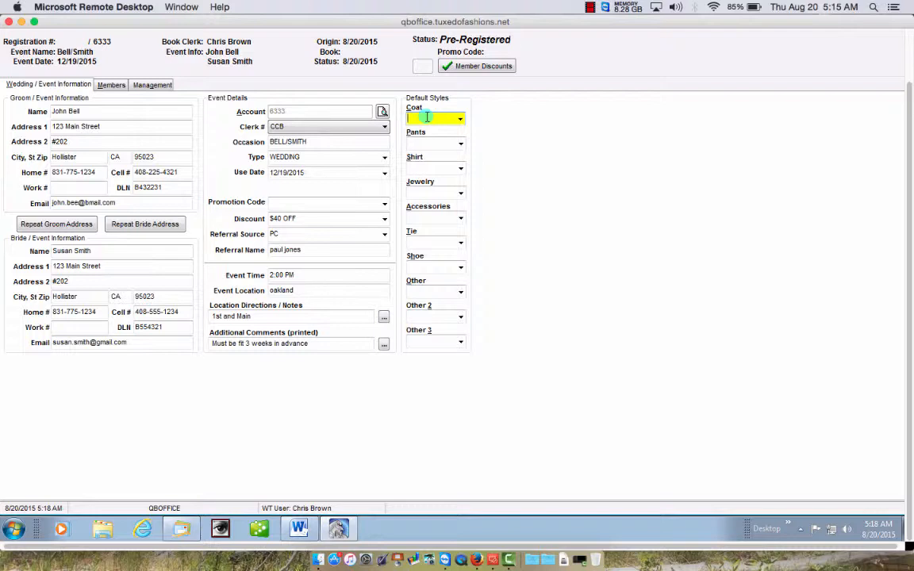
{"action": "type", "text": "780"}
{"action": "key", "text": "Tab"}
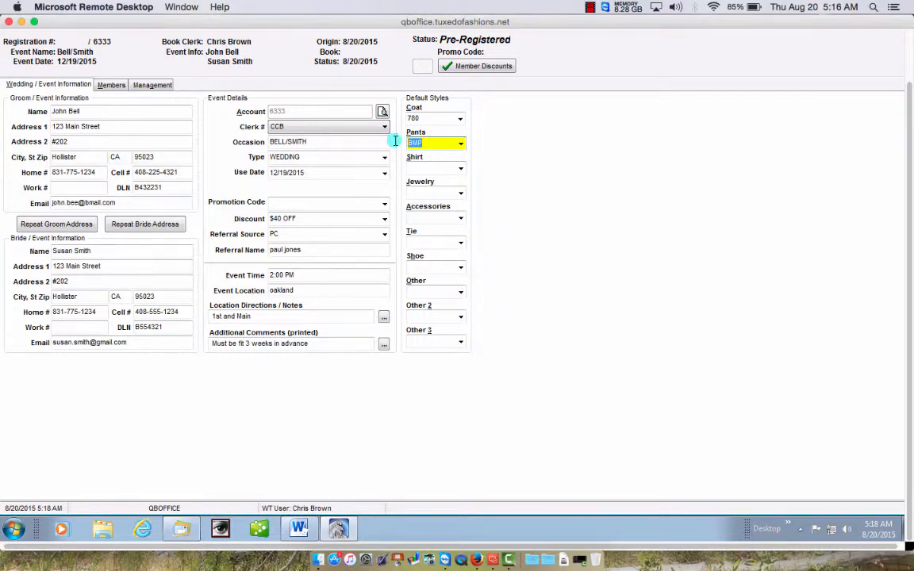
- Try BSP and the Black Tone on Tone Pleat Pant for pants, then clear the pants style
{"action": "key", "text": "BackSpace"}
{"action": "type", "text": "BSP"}
{"action": "left_click", "coordinate": [461, 143]}
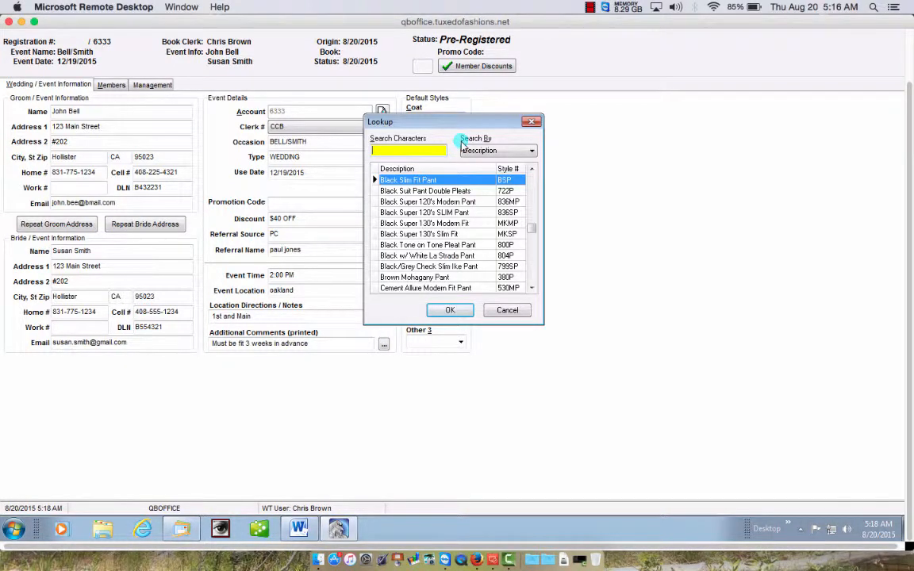
{"action": "double_click", "coordinate": [479, 244]}
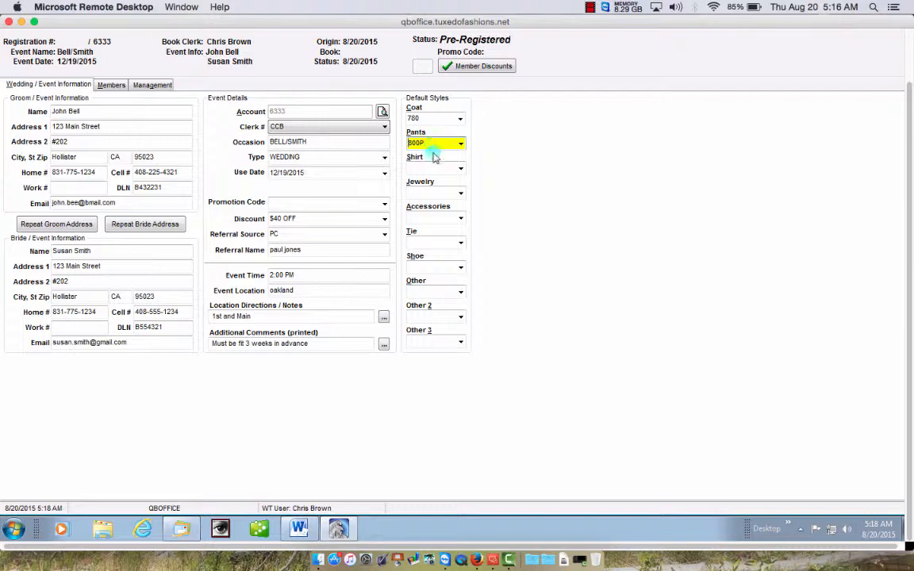
{"action": "key", "text": "BackSpace"}
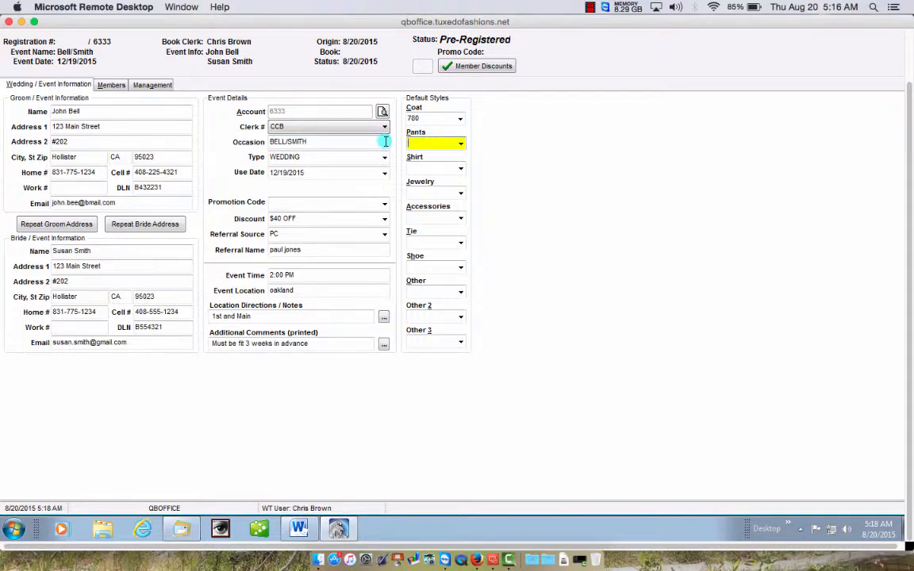
- Set pants to BMP and try the White Ruffle Shirt from the shirt style lookup
{"action": "type", "text": "BMP"}
{"action": "key", "text": "Tab"}
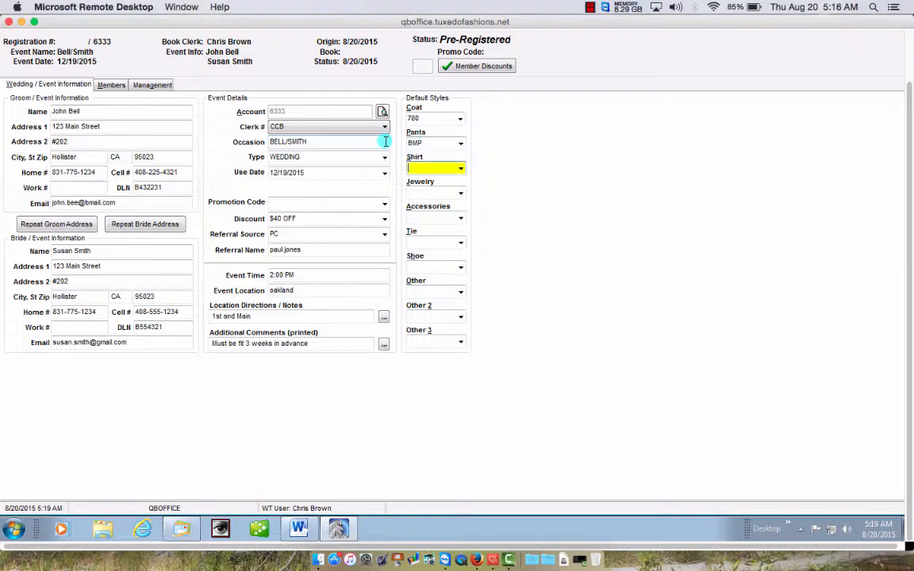
{"action": "type", "text": "WP"}
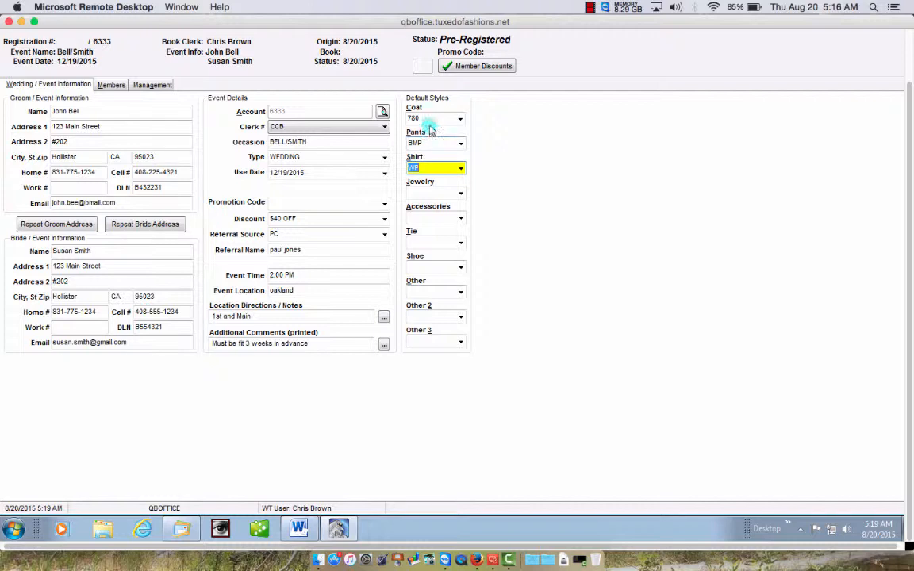
{"action": "left_click", "coordinate": [461, 172]}
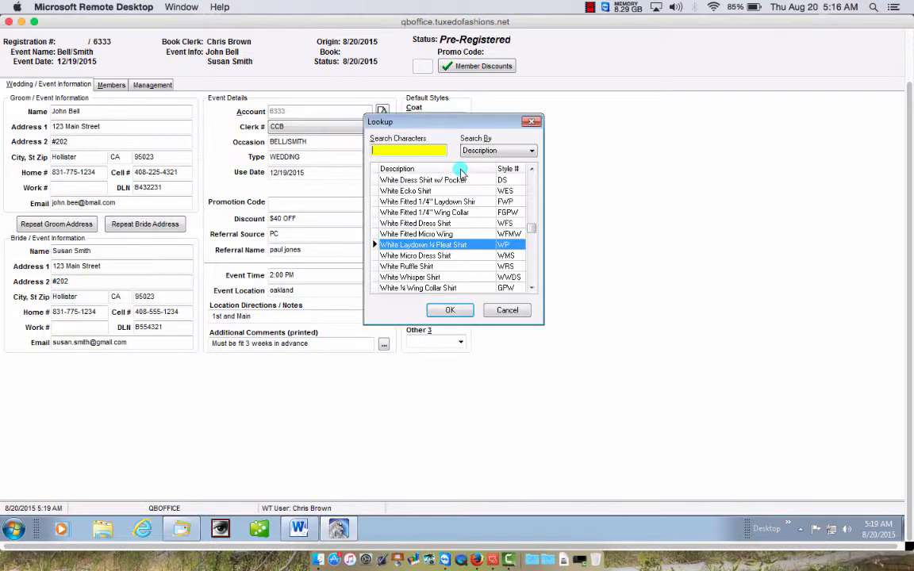
{"action": "left_click", "coordinate": [532, 170]}
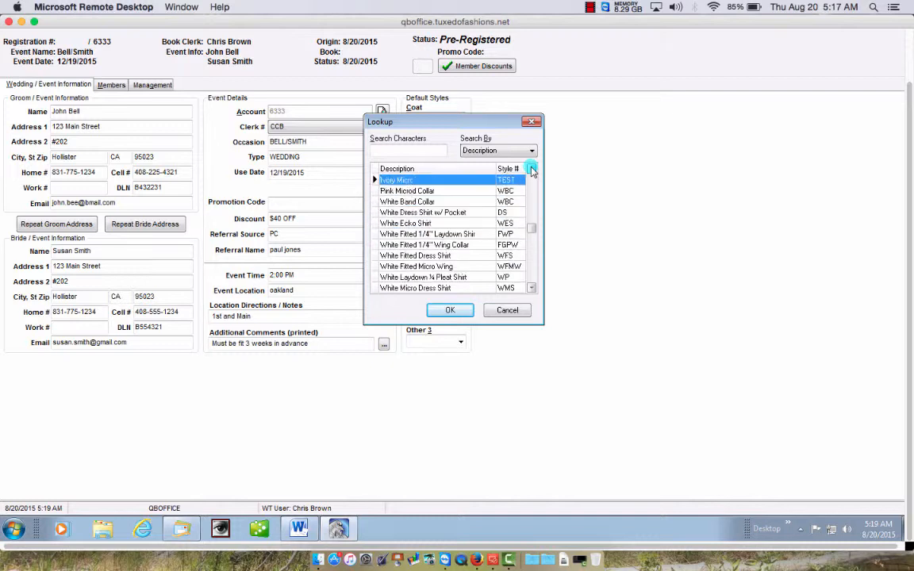
{"action": "left_click", "coordinate": [532, 288]}
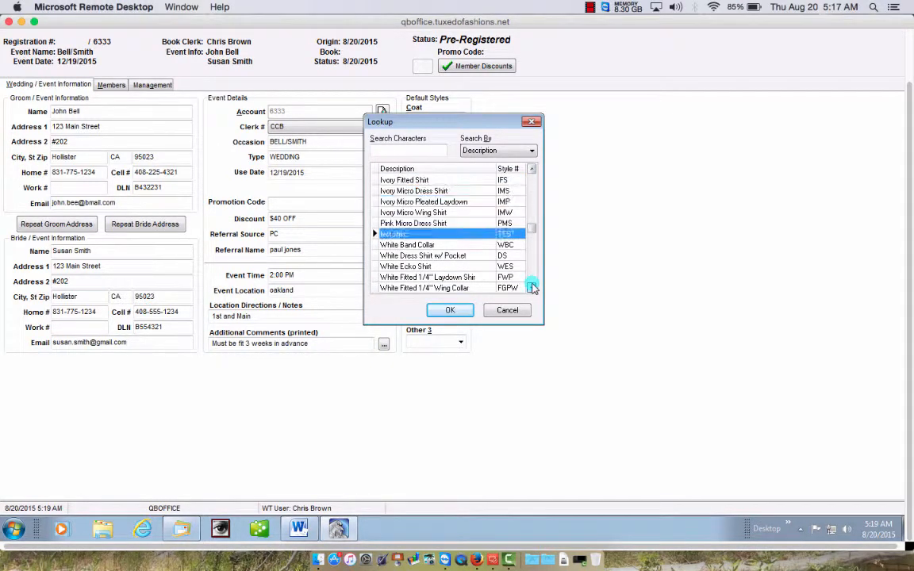
{"action": "left_click", "coordinate": [533, 288]}
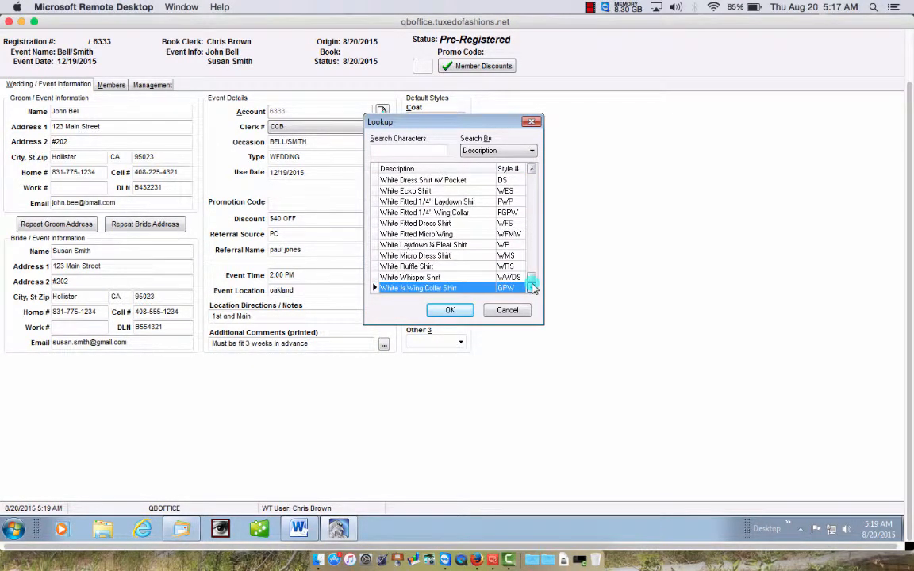
{"action": "double_click", "coordinate": [430, 266]}
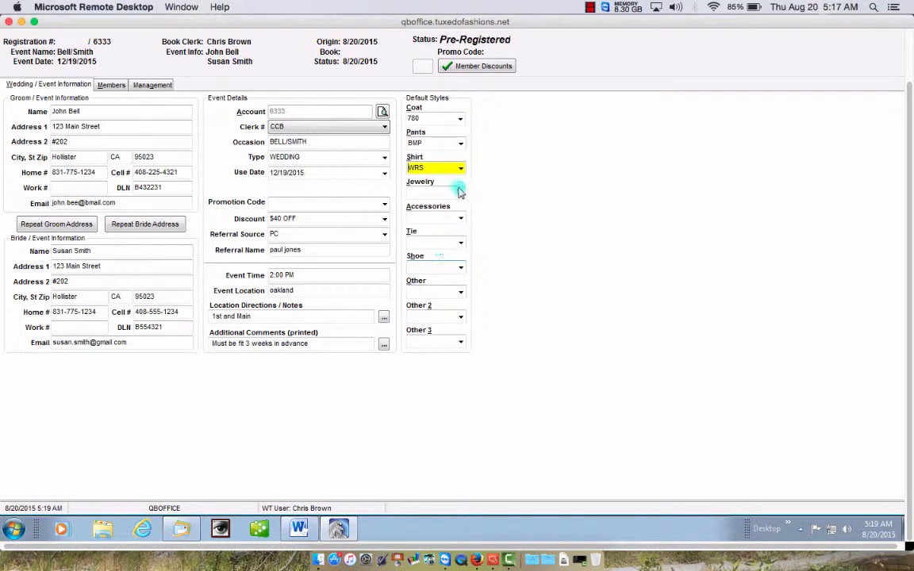
- Replace the WRS shirt style with WP
{"action": "left_click_drag", "start_coordinate": [444, 167], "coordinate": [372, 167]}
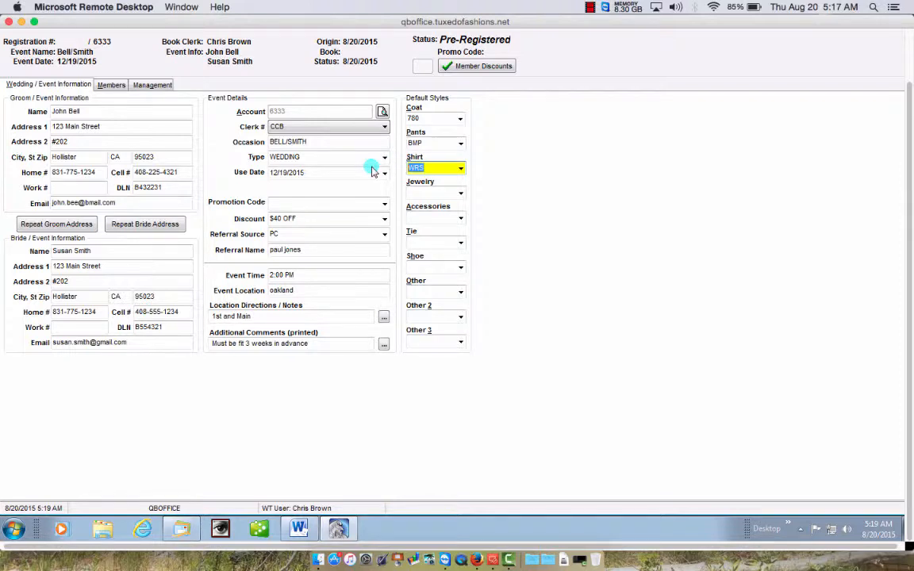
{"action": "key", "text": "BackSpace"}
{"action": "type", "text": "WP"}
{"action": "key", "text": "Tab"}
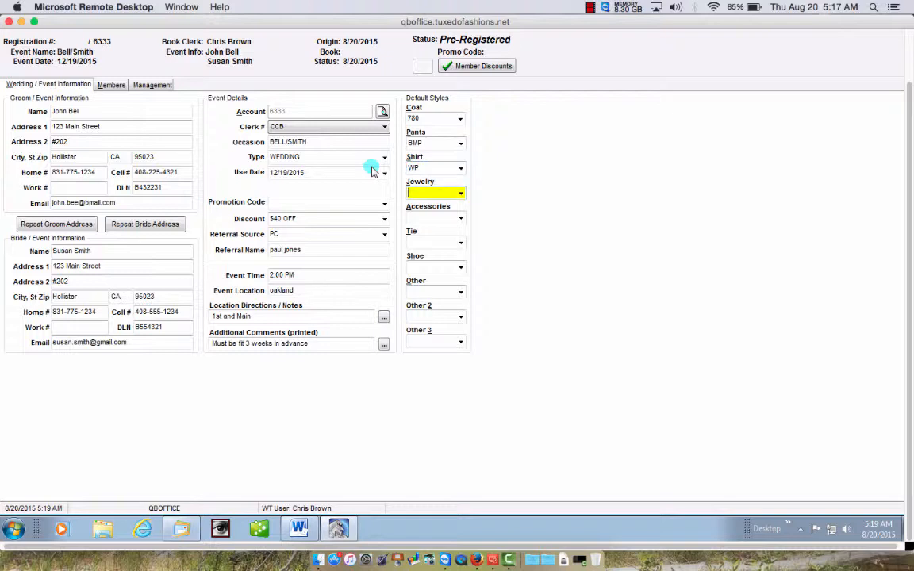
- Autofill jewelry with BCL and enter PLDV as the accessories style
{"action": "key", "text": "Down"}
{"action": "key", "text": "Tab"}
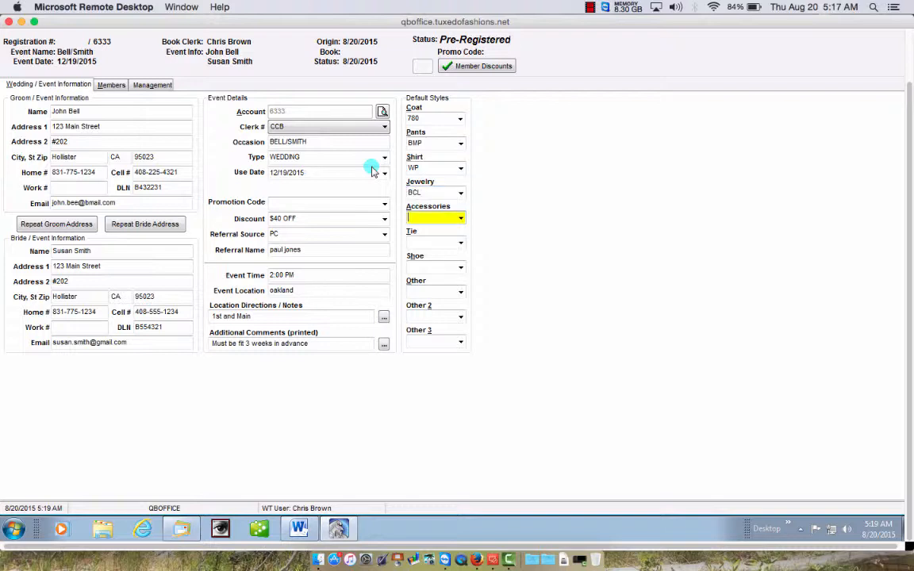
{"action": "key", "text": "Down"}
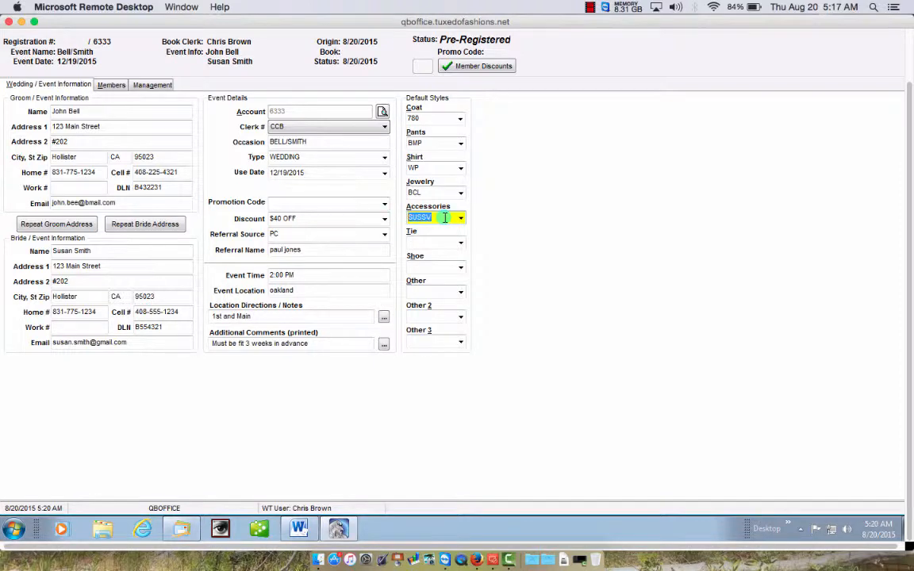
{"action": "type", "text": "PLDV"}
{"action": "key", "text": "Tab"}
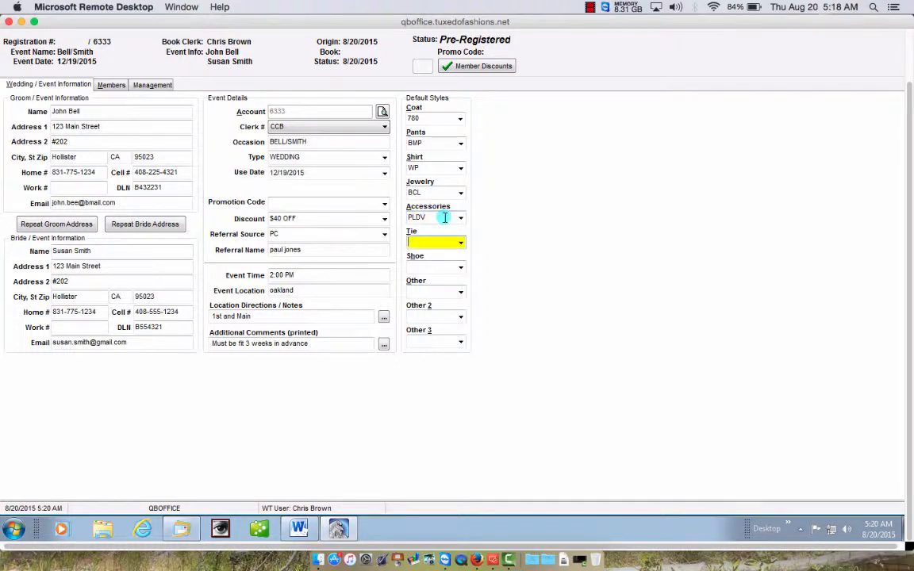
- Search accessory styles by description for 'BLACK' and pick the Black Rapture Vest (BLRV)
{"action": "left_click", "coordinate": [460, 218]}
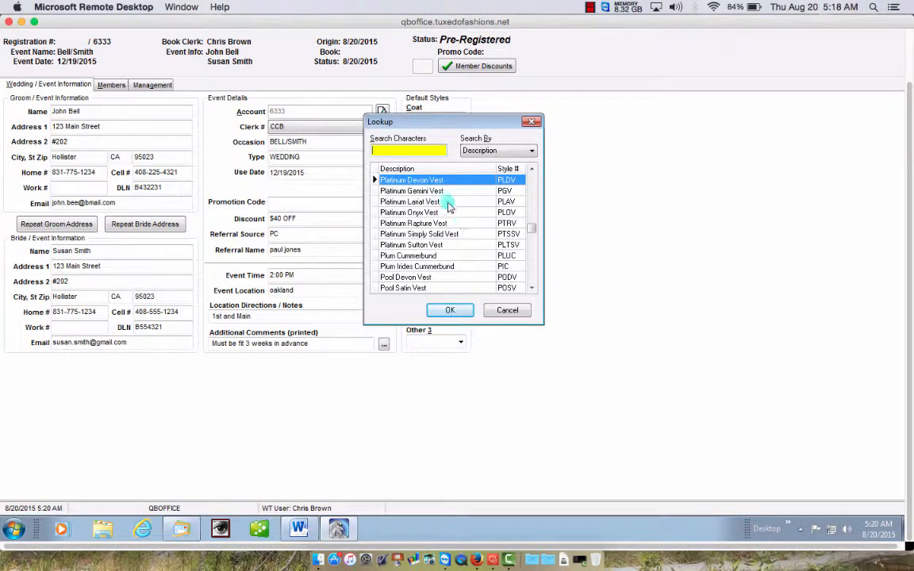
{"action": "left_click", "coordinate": [532, 169]}
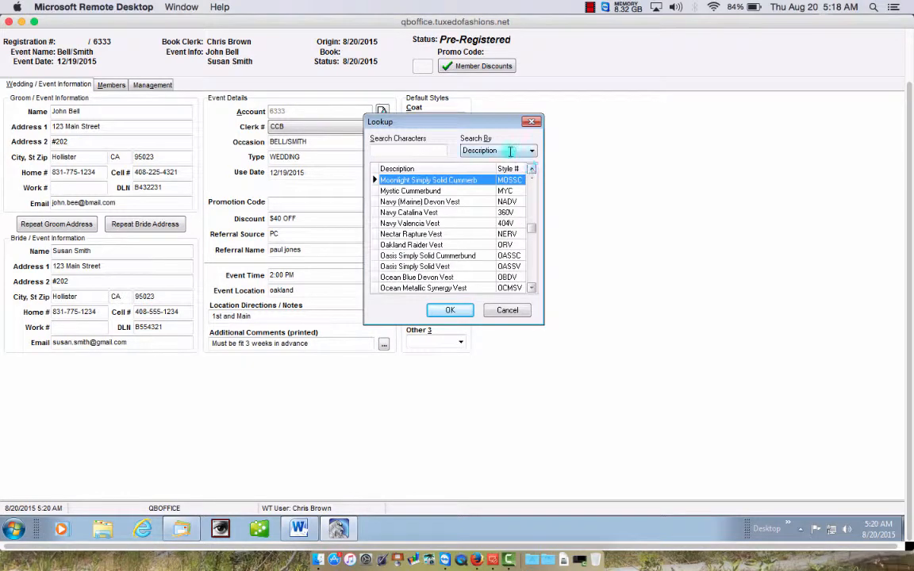
{"action": "left_click", "coordinate": [504, 150]}
{"action": "left_click", "coordinate": [504, 151]}
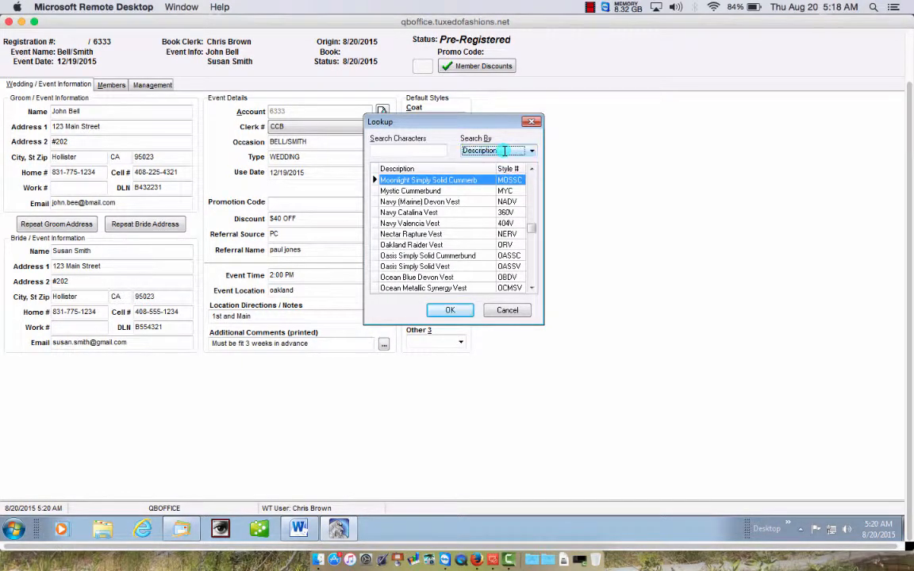
{"action": "left_click", "coordinate": [397, 150]}
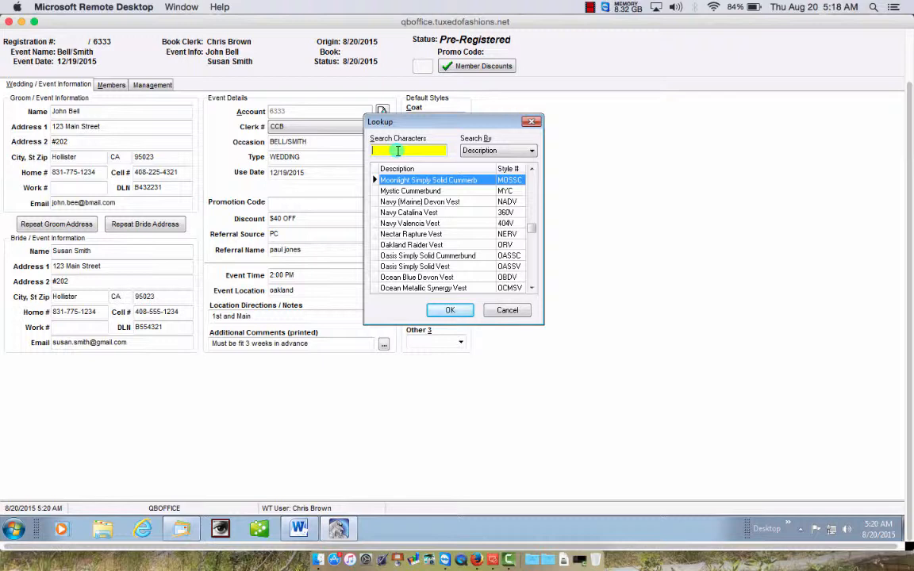
{"action": "type", "text": "BLAC"}
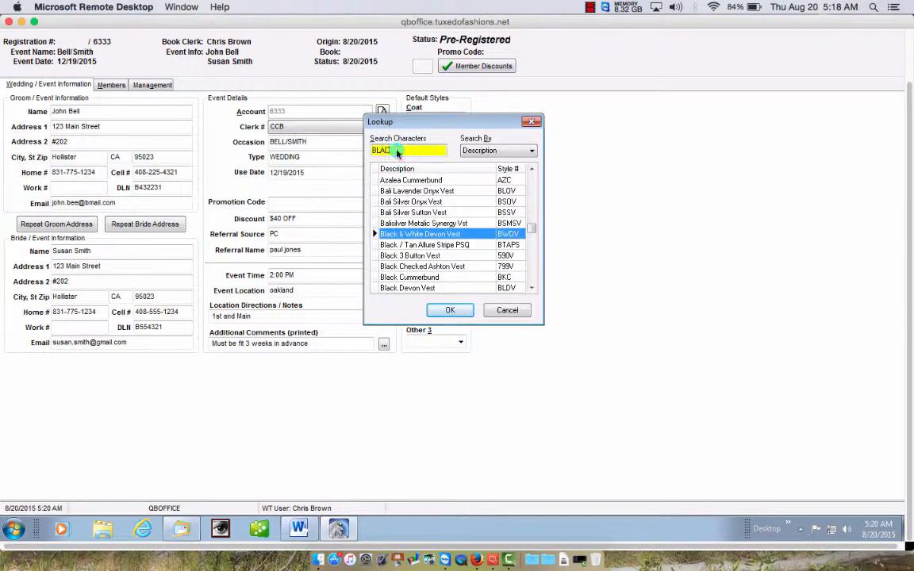
{"action": "type", "text": "K"}
{"action": "left_click", "coordinate": [532, 289]}
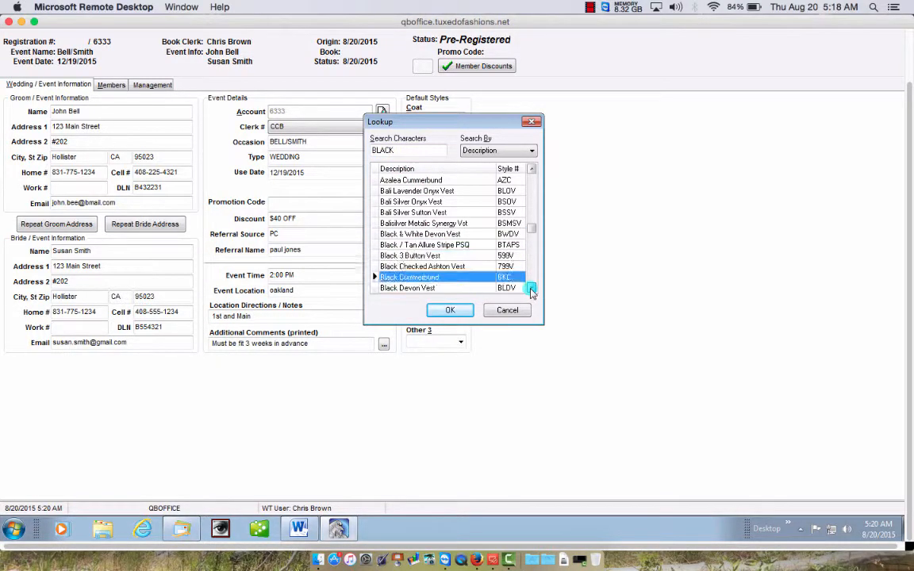
{"action": "left_click", "coordinate": [532, 289]}
{"action": "left_click", "coordinate": [532, 290]}
{"action": "left_click", "coordinate": [532, 290]}
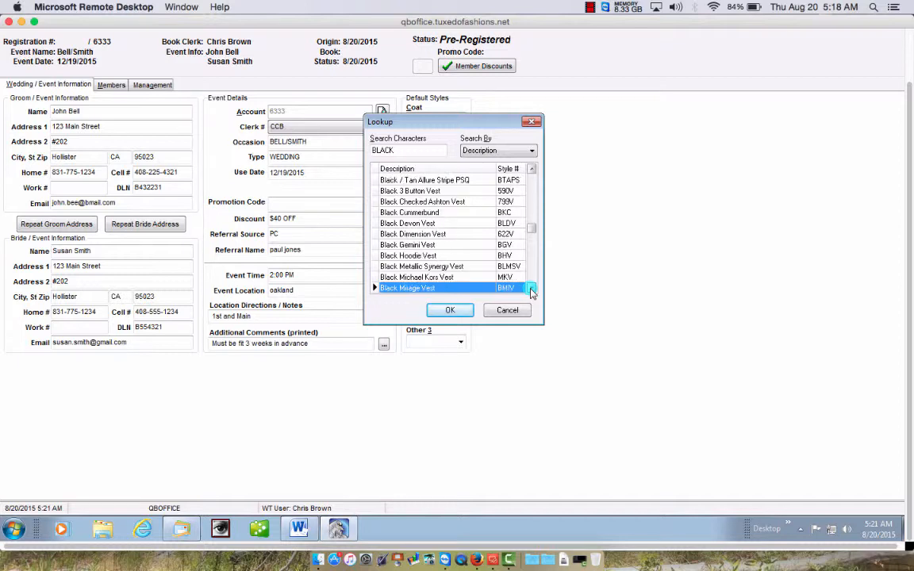
{"action": "left_click", "coordinate": [532, 290]}
{"action": "left_click", "coordinate": [532, 289]}
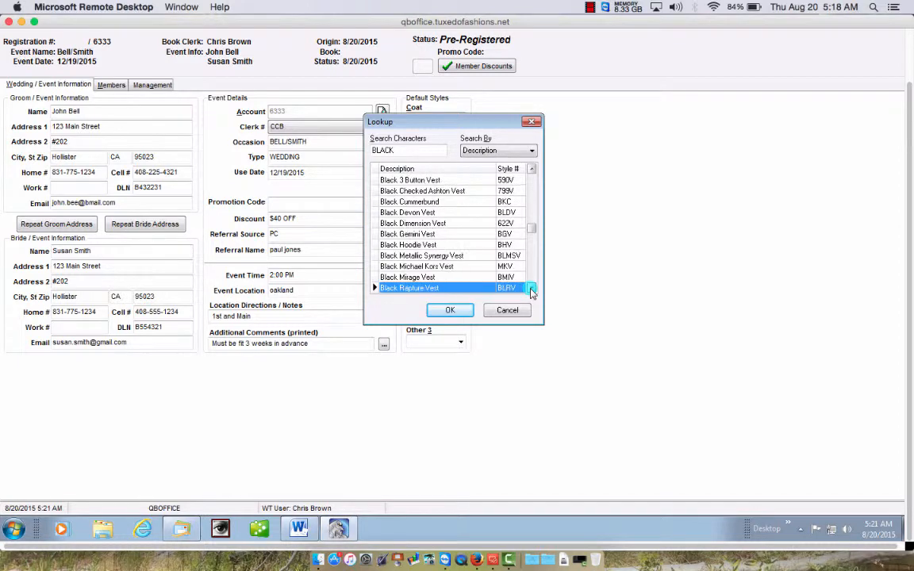
{"action": "double_click", "coordinate": [445, 289]}
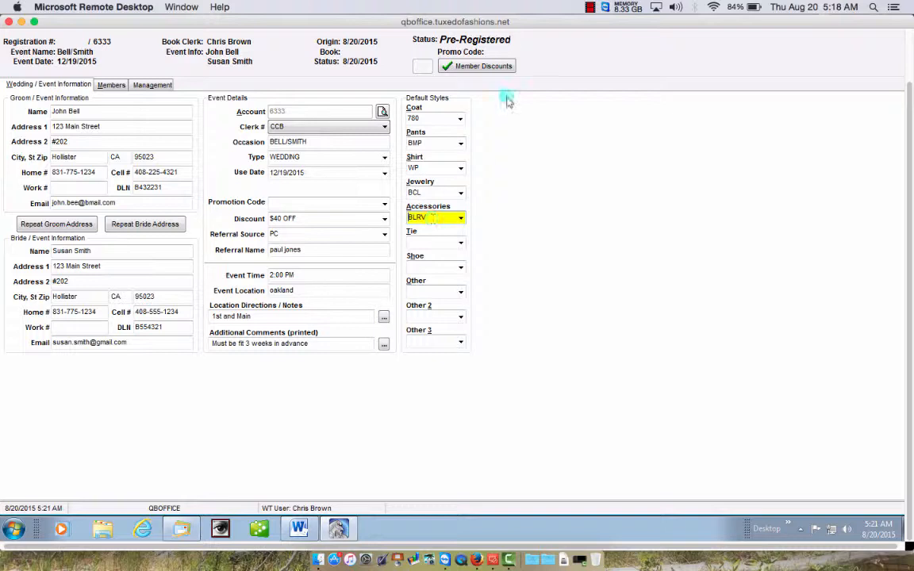
{"action": "left_click", "coordinate": [589, 7]}
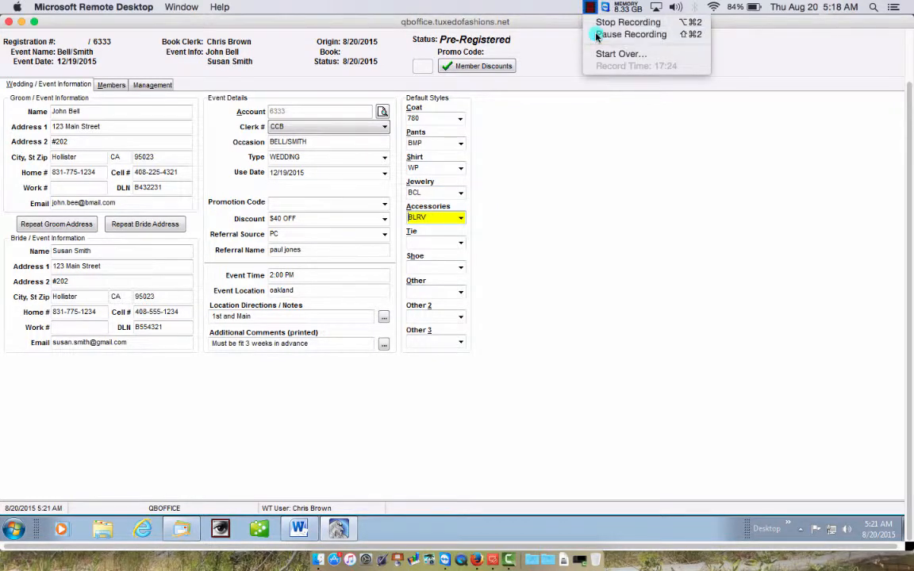
- Search tie styles for 'ROYAL' and set the tie to ROA4H, Royal Aspire Plaid 4Hand
{"action": "left_click", "coordinate": [594, 34]}
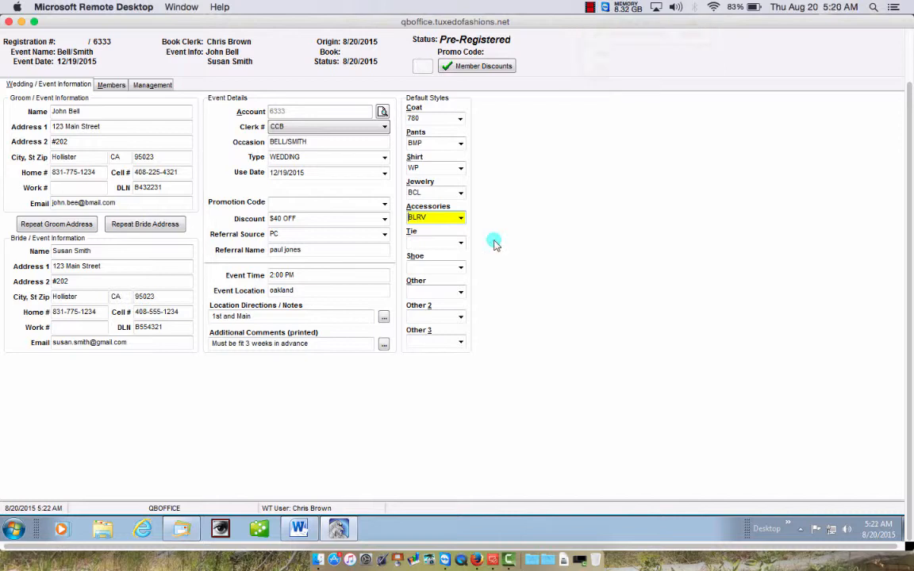
{"action": "left_click", "coordinate": [429, 242]}
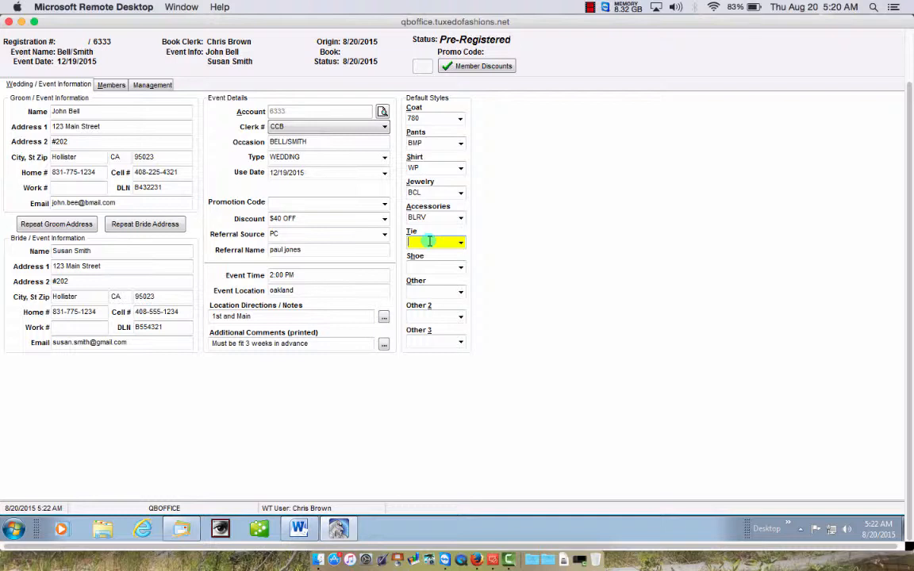
{"action": "key", "text": "Down"}
{"action": "key", "text": "Down"}
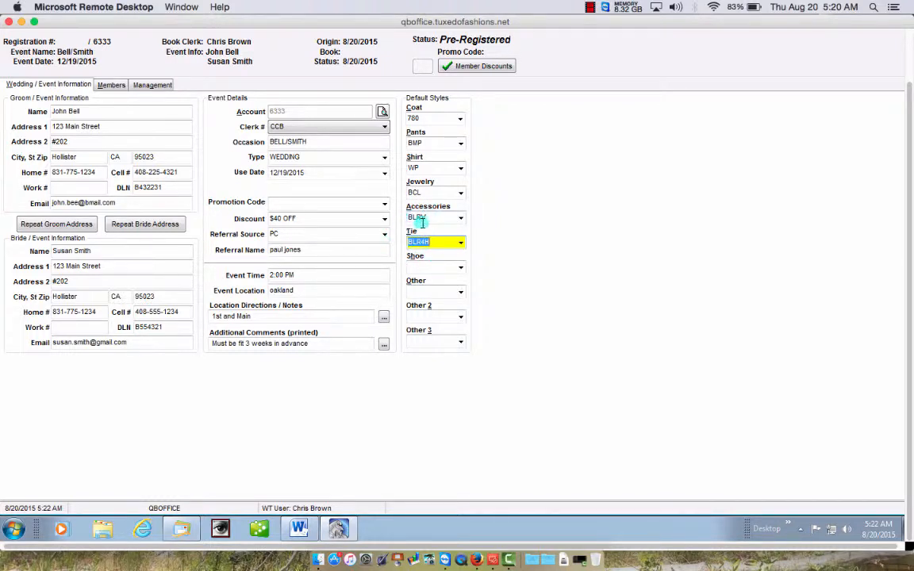
{"action": "left_click", "coordinate": [461, 244]}
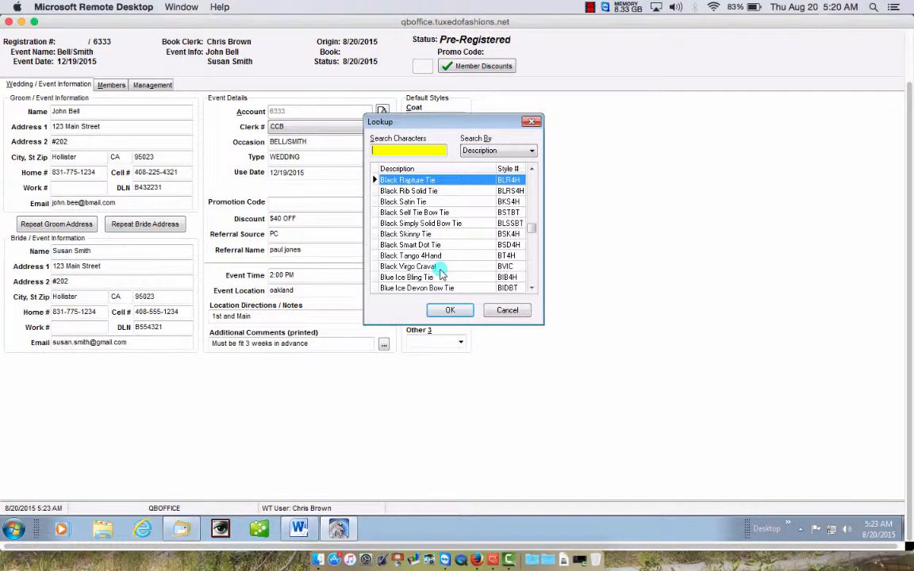
{"action": "left_click_drag", "start_coordinate": [532, 289], "coordinate": [533, 292]}
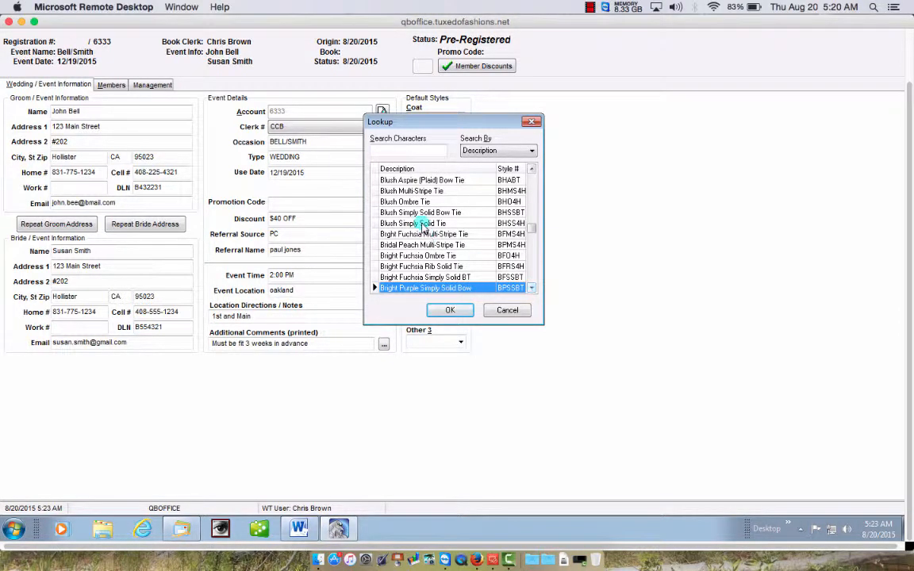
{"action": "left_click", "coordinate": [399, 150]}
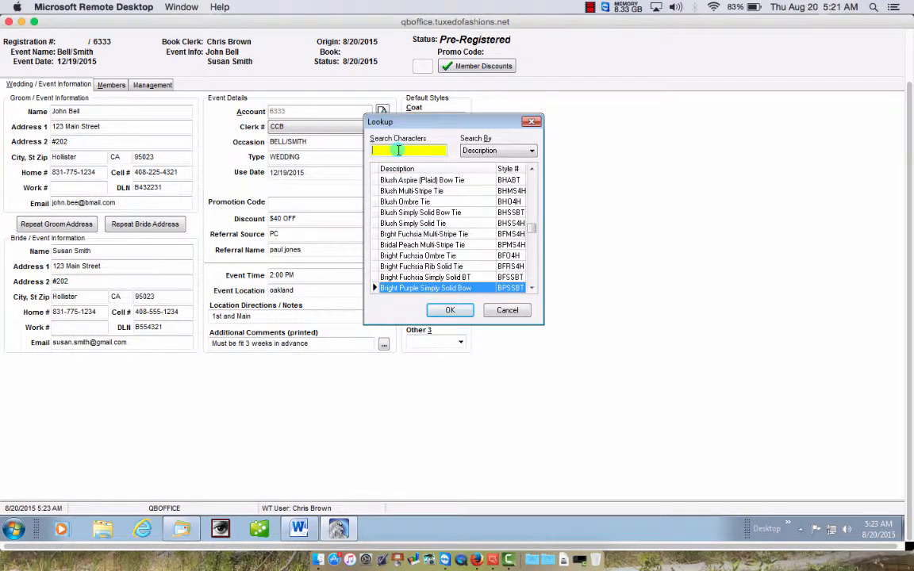
{"action": "type", "text": "RO"}
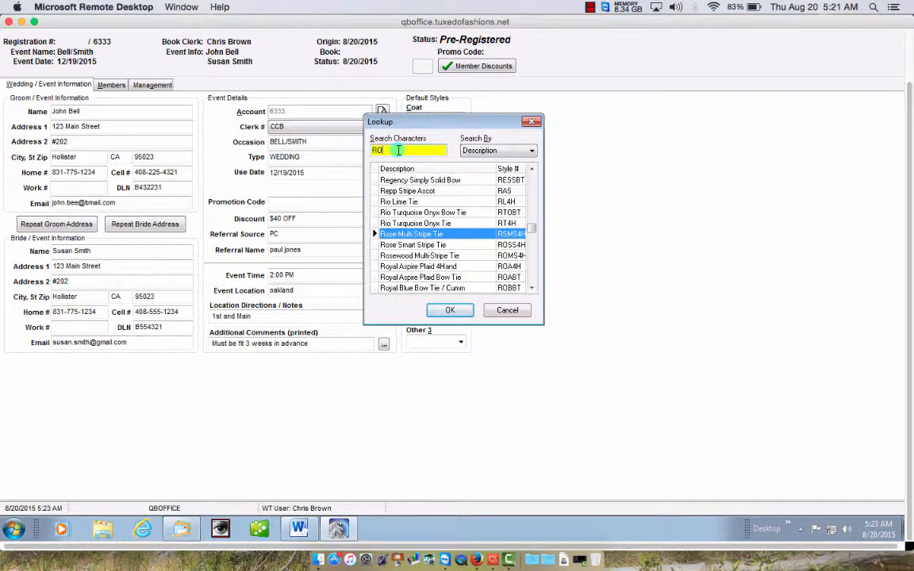
{"action": "type", "text": "YAL"}
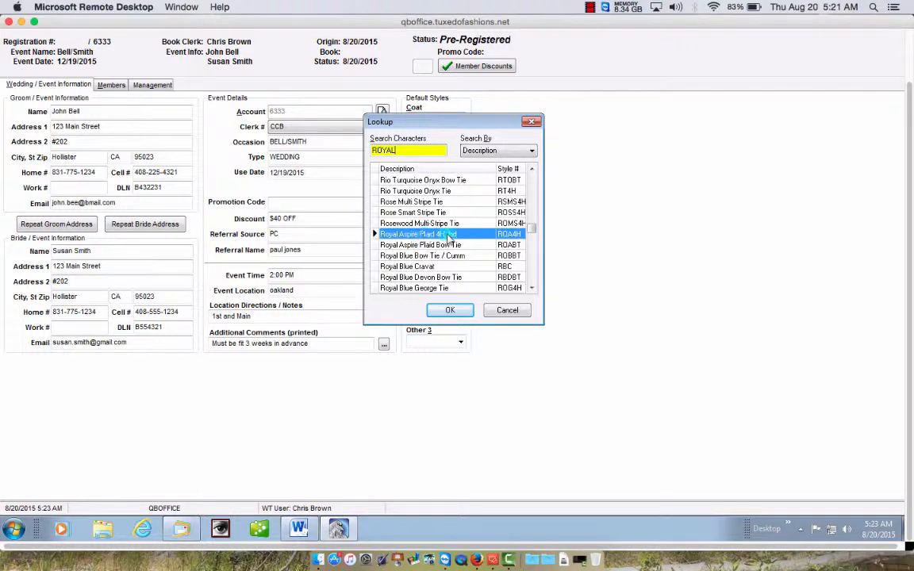
{"action": "left_click", "coordinate": [451, 310]}
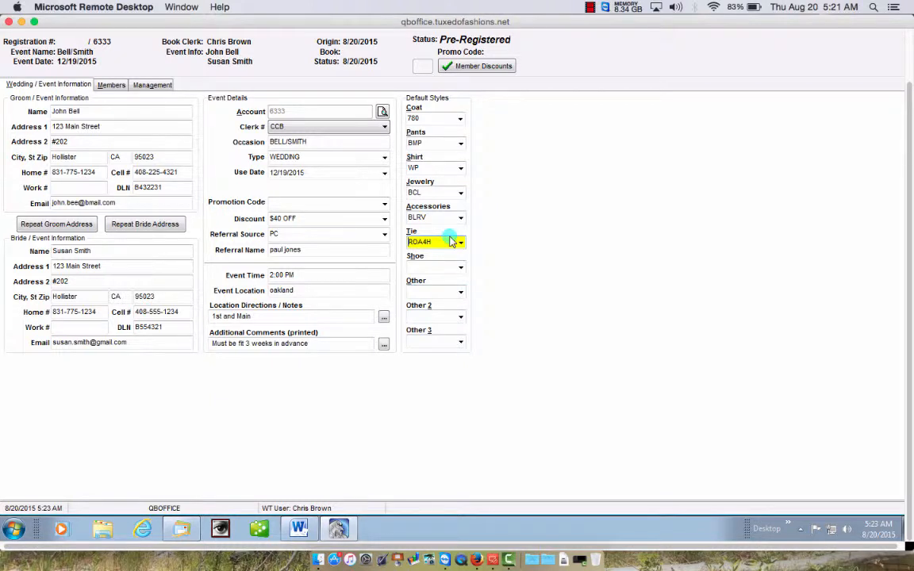
{"action": "key", "text": "Tab"}
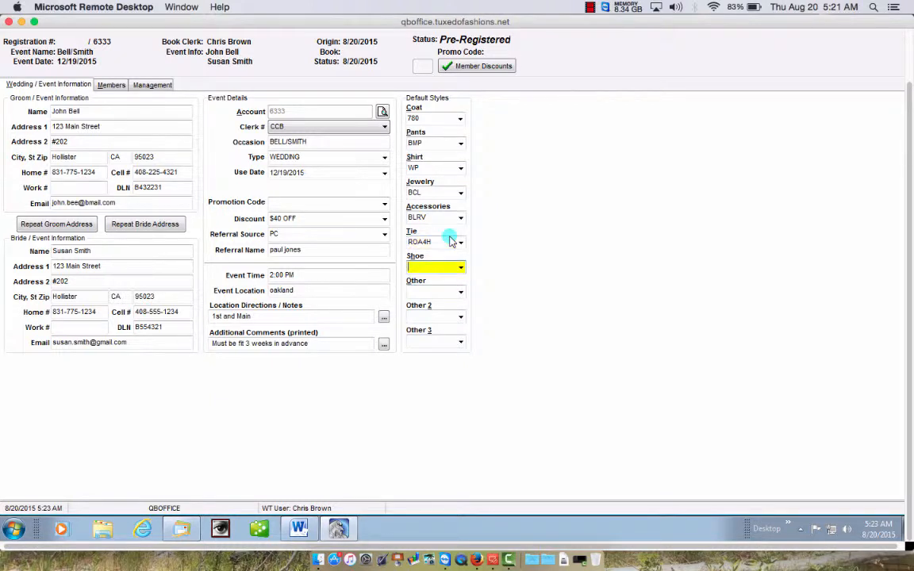
- Pick the Black Standford Shoe (SD) from the shoe style lookup
{"action": "key", "text": "Down"}
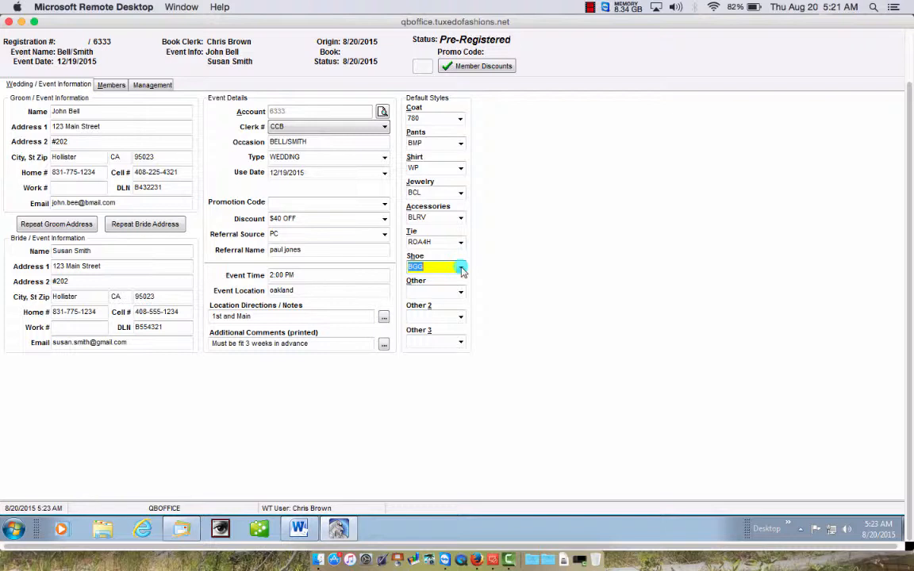
{"action": "left_click", "coordinate": [462, 269]}
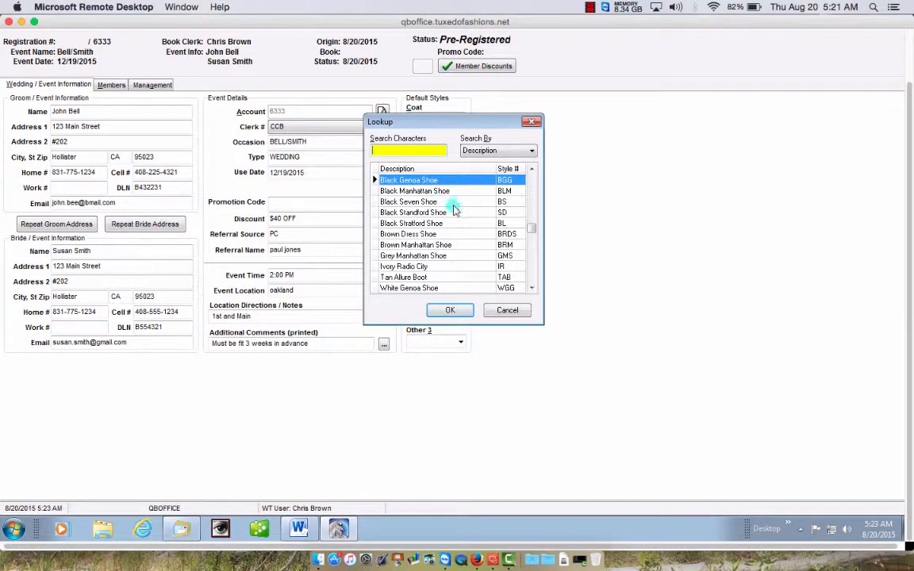
{"action": "left_click", "coordinate": [454, 211]}
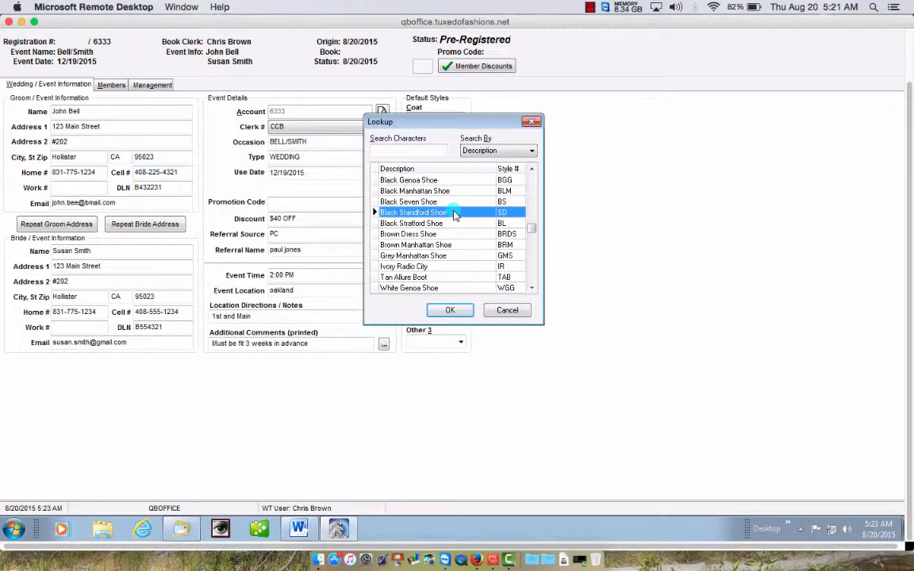
{"action": "left_click", "coordinate": [450, 310]}
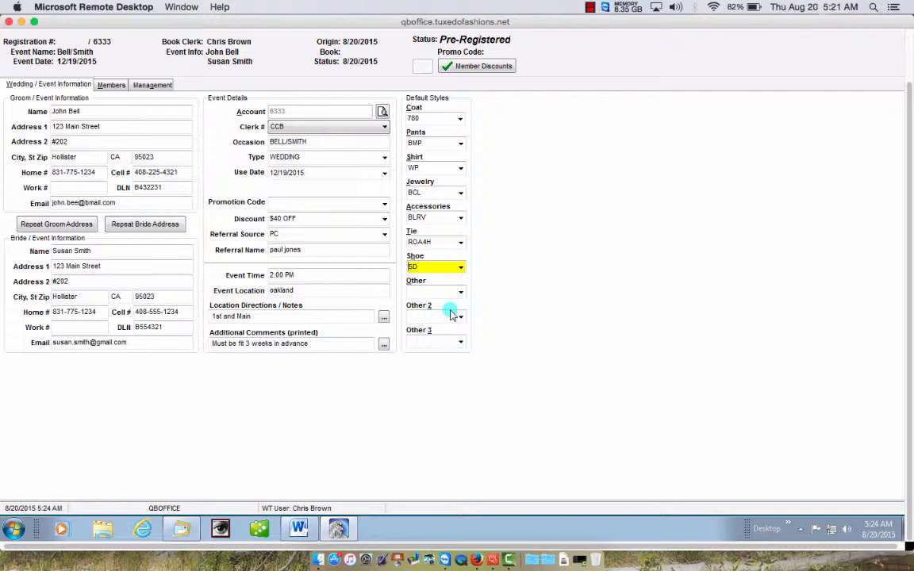
{"action": "key", "text": "Tab"}
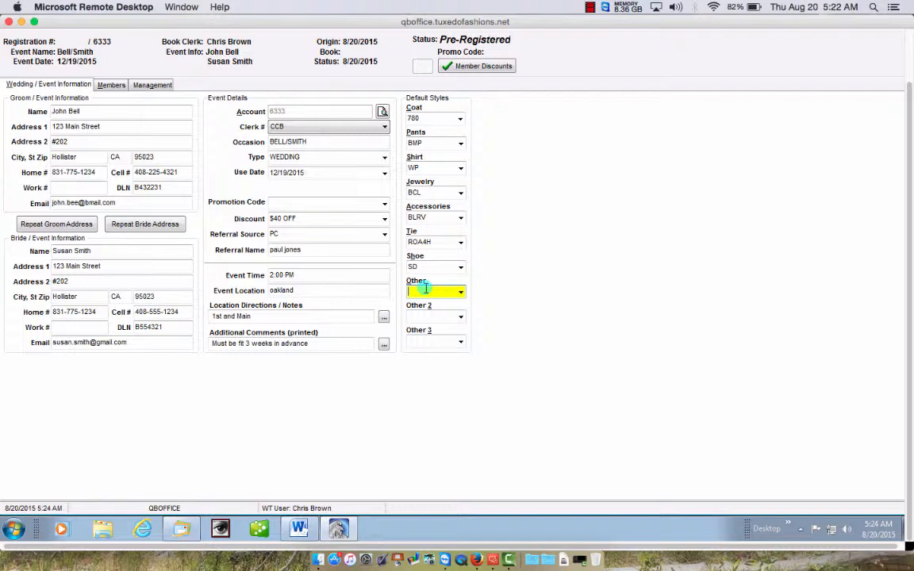
- Set the Other default style to ROAPS, found by looking up RO
{"action": "type", "text": "ROAPS"}
{"action": "left_click", "coordinate": [461, 293]}
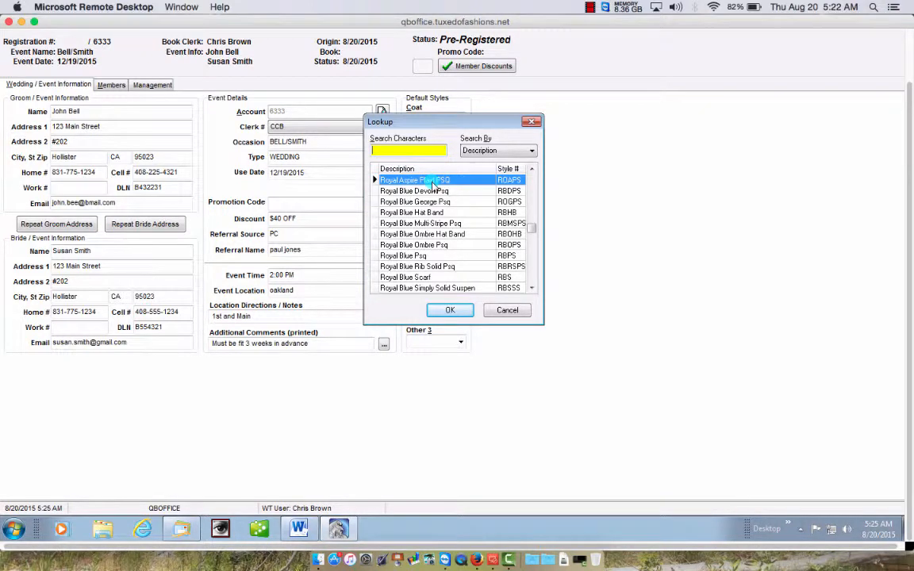
{"action": "left_click", "coordinate": [457, 311]}
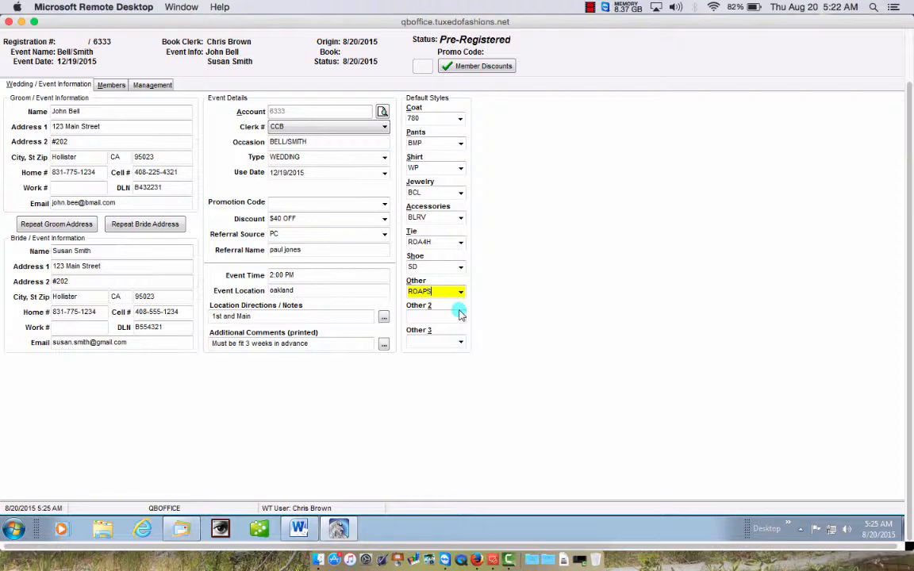
- Enter BCS as the Other 2 default style and leave Other 3 empty
{"action": "left_click", "coordinate": [461, 314]}
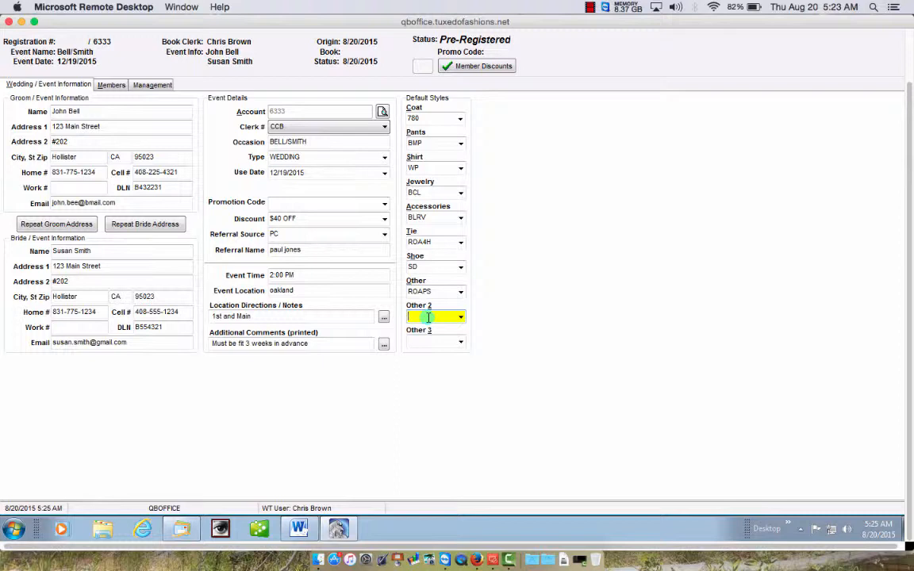
{"action": "type", "text": "BCS"}
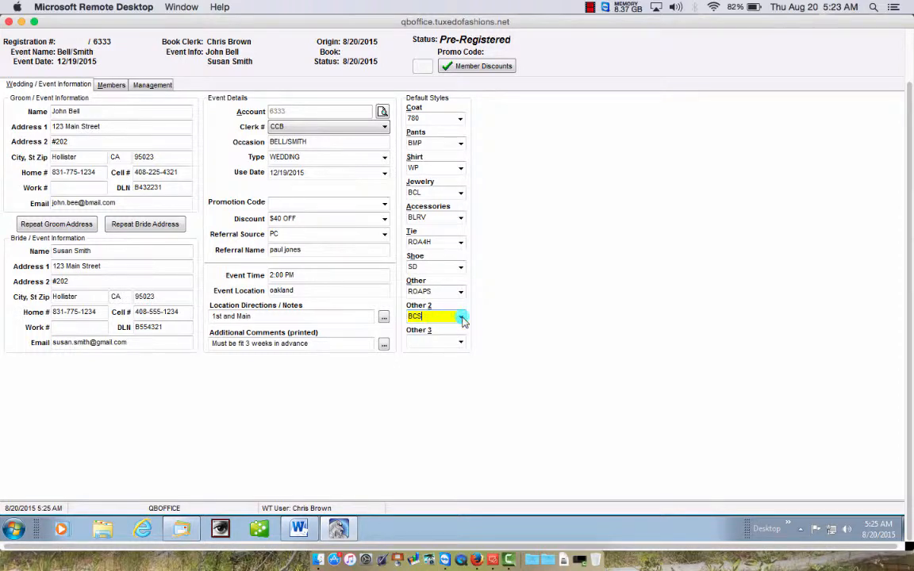
{"action": "left_click", "coordinate": [460, 317]}
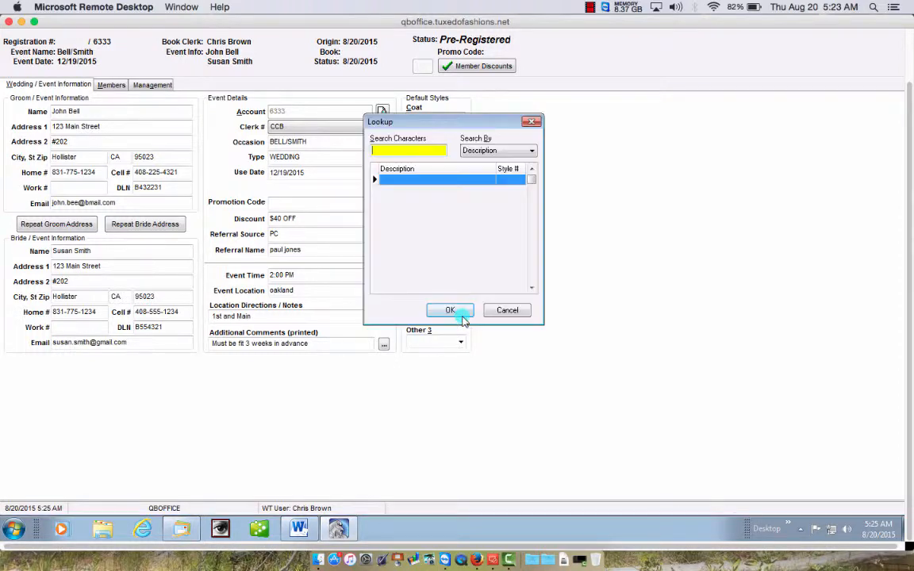
{"action": "left_click", "coordinate": [507, 310]}
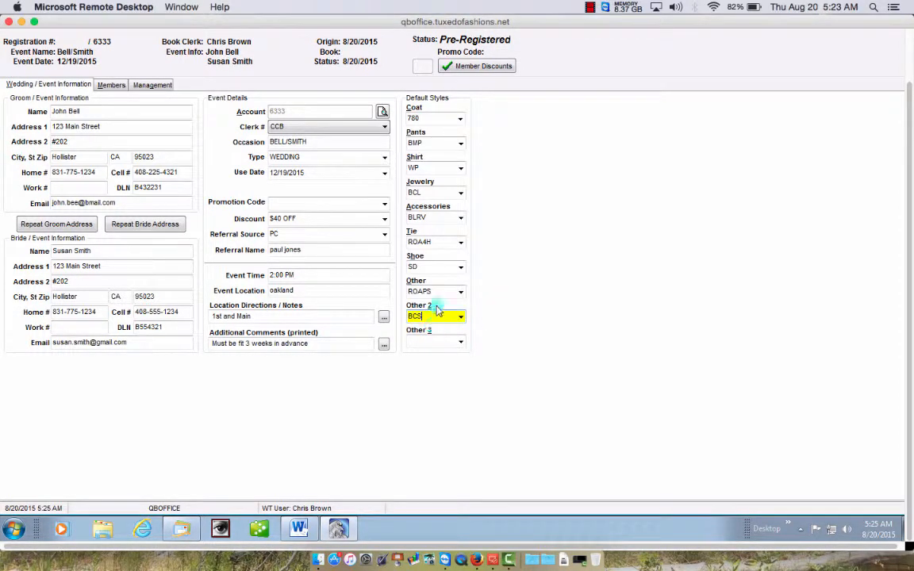
{"action": "left_click", "coordinate": [430, 342]}
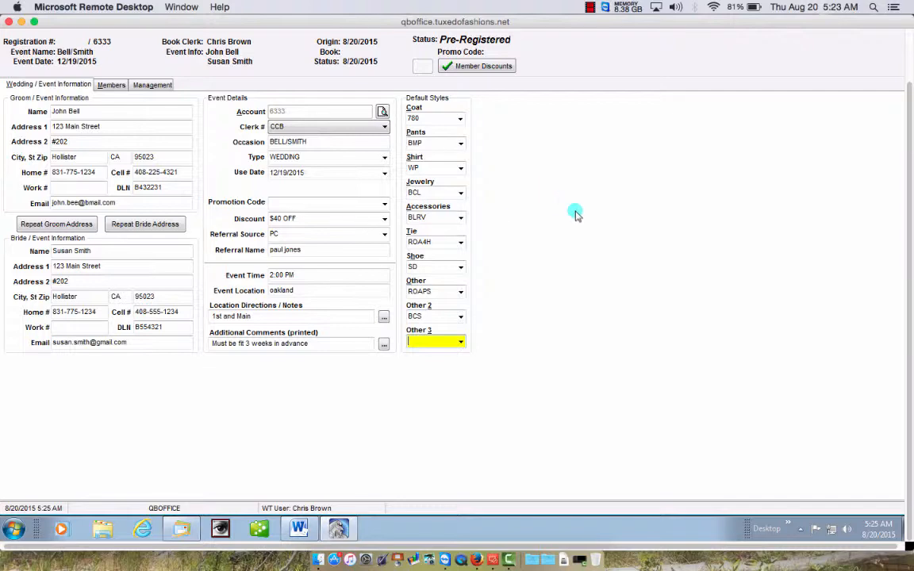
- Save the wedding registration so it receives registration number 16626
{"action": "left_click_drag", "start_coordinate": [910, 233], "coordinate": [910, 136]}
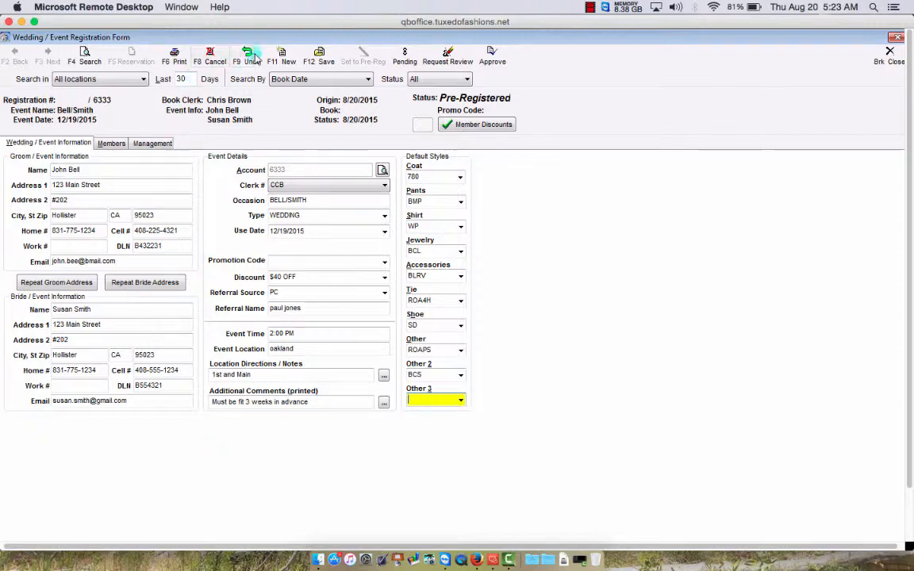
{"action": "left_click", "coordinate": [318, 53]}
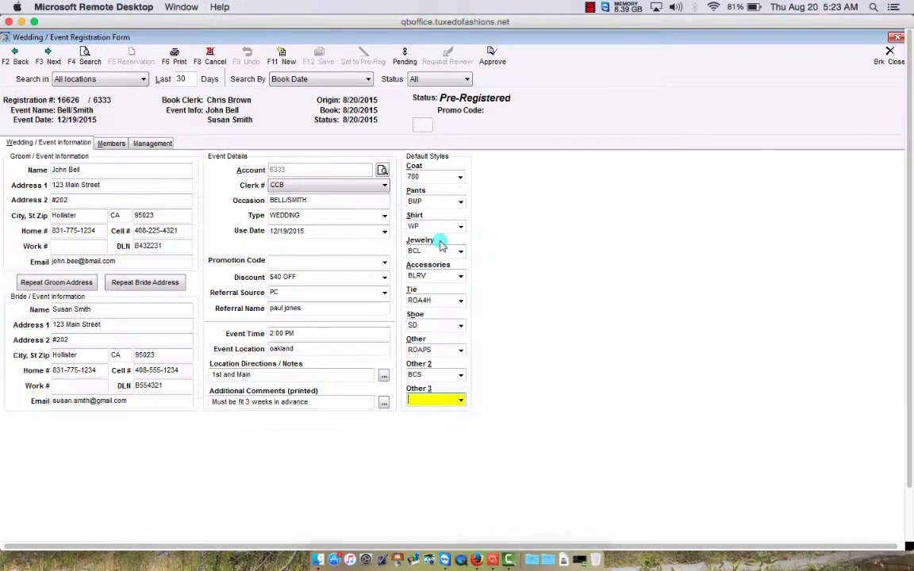
- Add a first member of type Groom on the Members tab, with his name filled in
{"action": "left_click", "coordinate": [116, 145]}
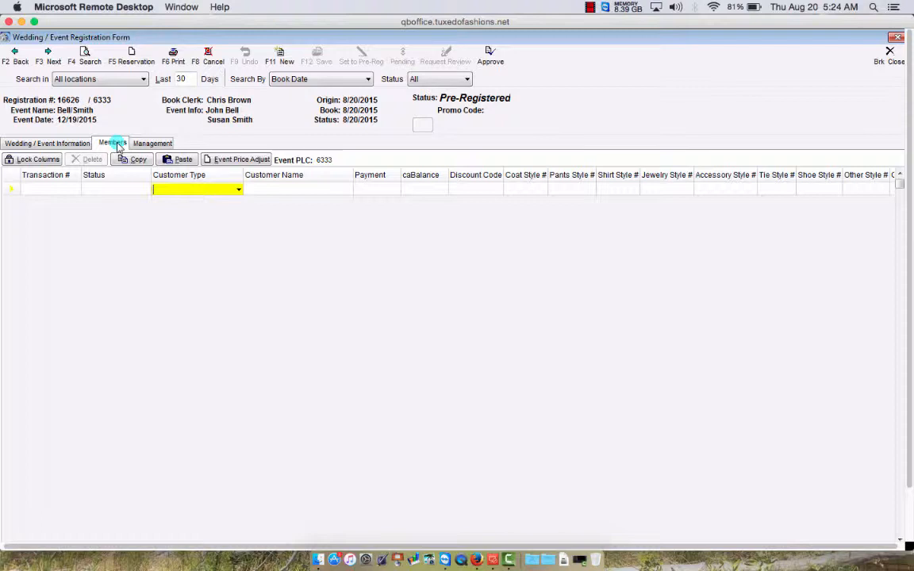
{"action": "left_click", "coordinate": [239, 192]}
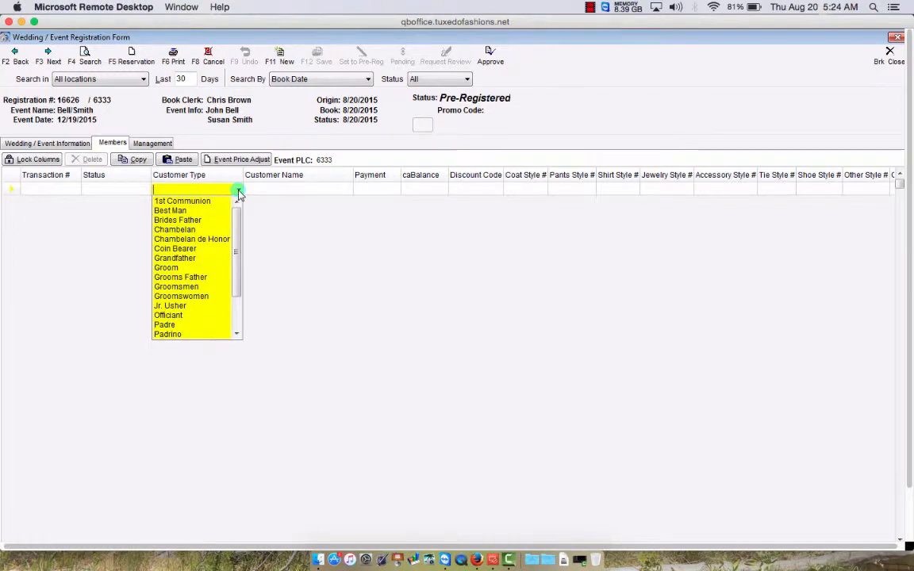
{"action": "left_click", "coordinate": [183, 268]}
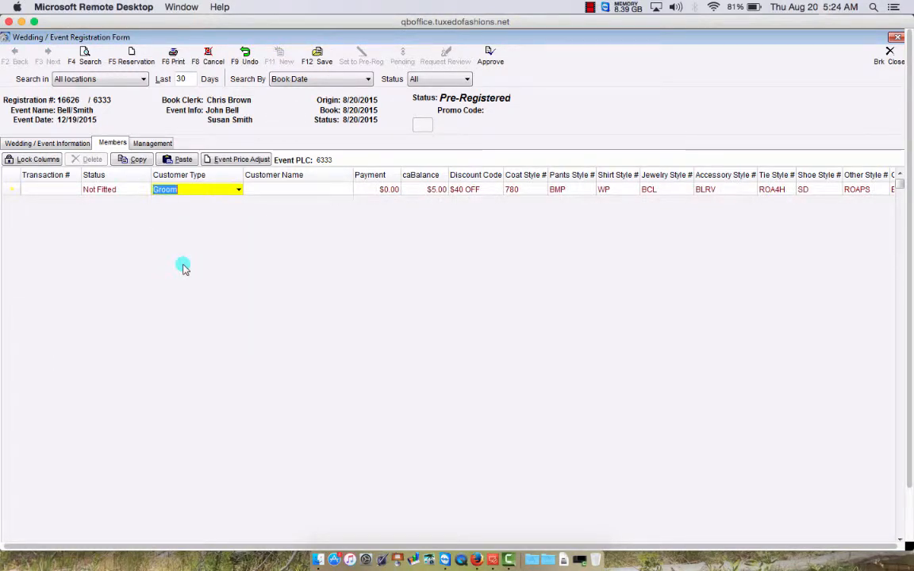
{"action": "key", "text": "Tab"}
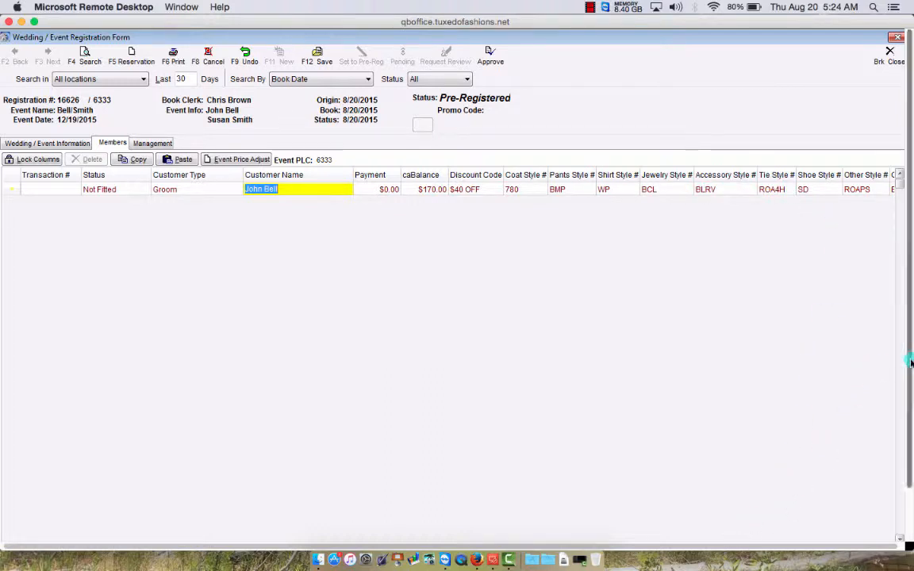
- Scroll the Members grid and change the groom's accessory style to WHRV
{"action": "left_click_drag", "start_coordinate": [910, 359], "coordinate": [910, 395]}
{"action": "left_click", "coordinate": [889, 514]}
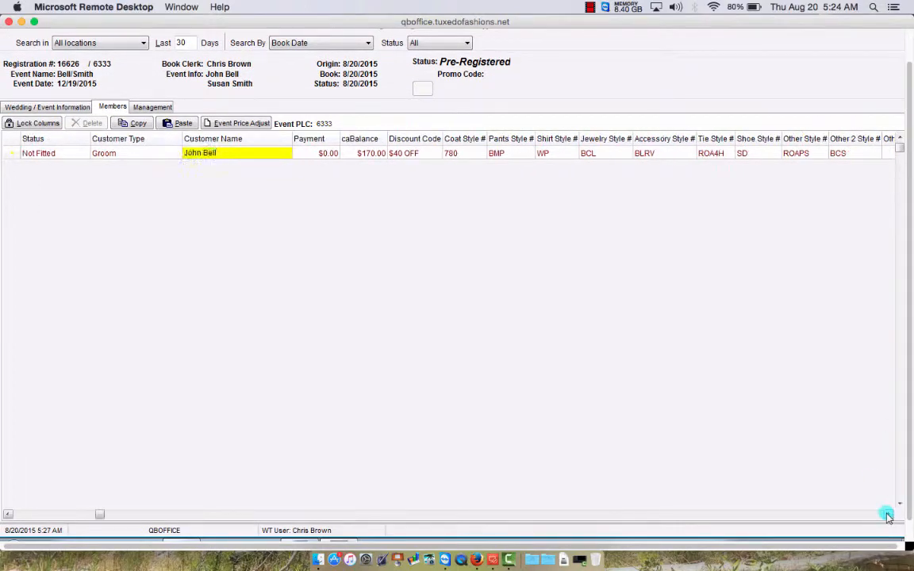
{"action": "left_click", "coordinate": [889, 514]}
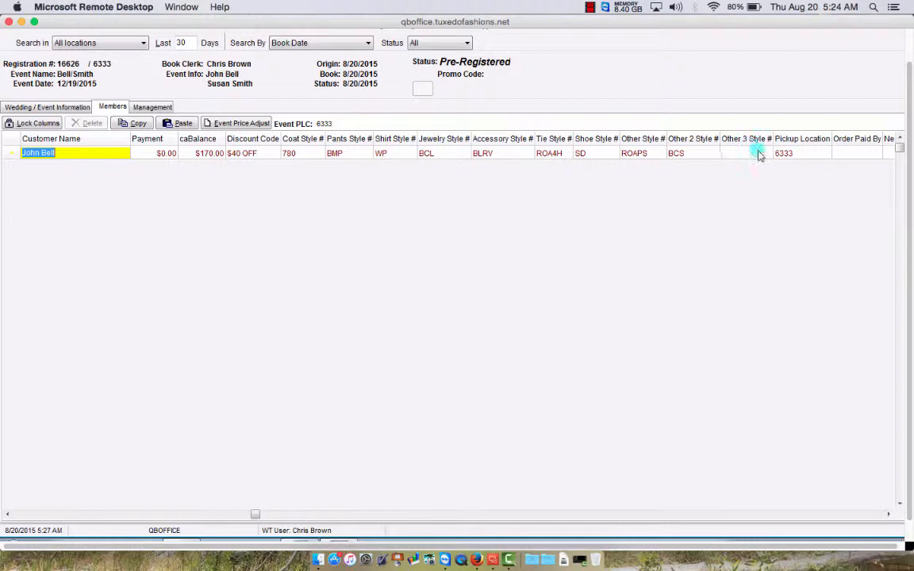
{"action": "left_click", "coordinate": [7, 514]}
{"action": "left_click", "coordinate": [8, 515]}
{"action": "left_click", "coordinate": [8, 514]}
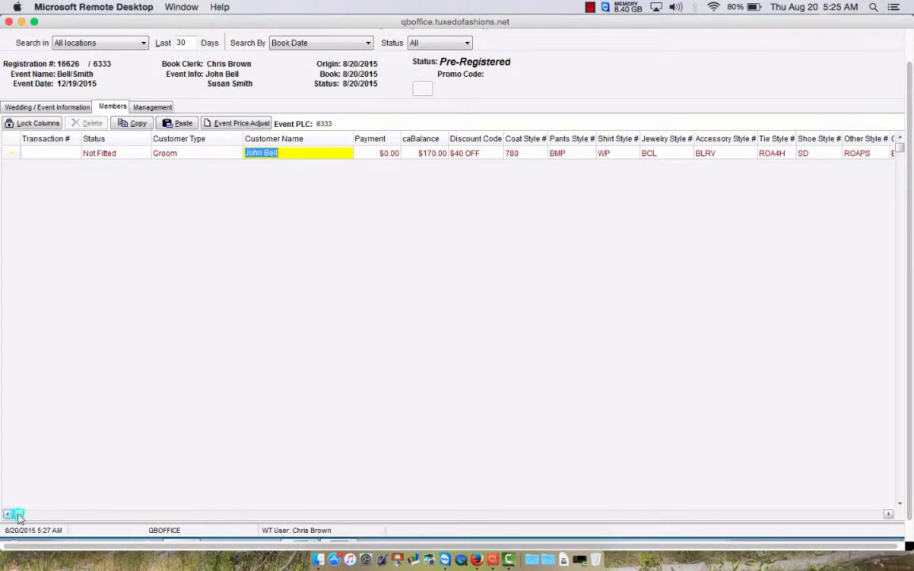
{"action": "left_click", "coordinate": [889, 514]}
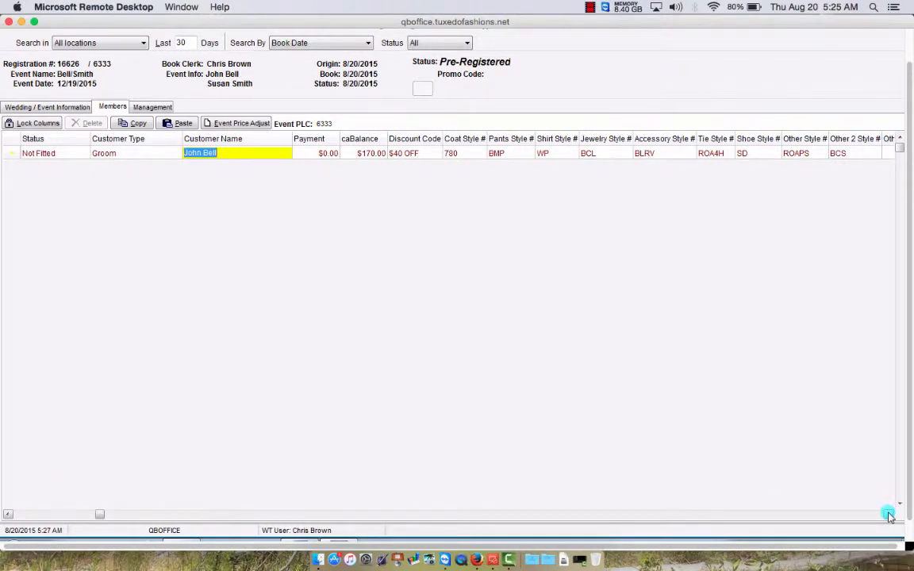
{"action": "left_click", "coordinate": [8, 515]}
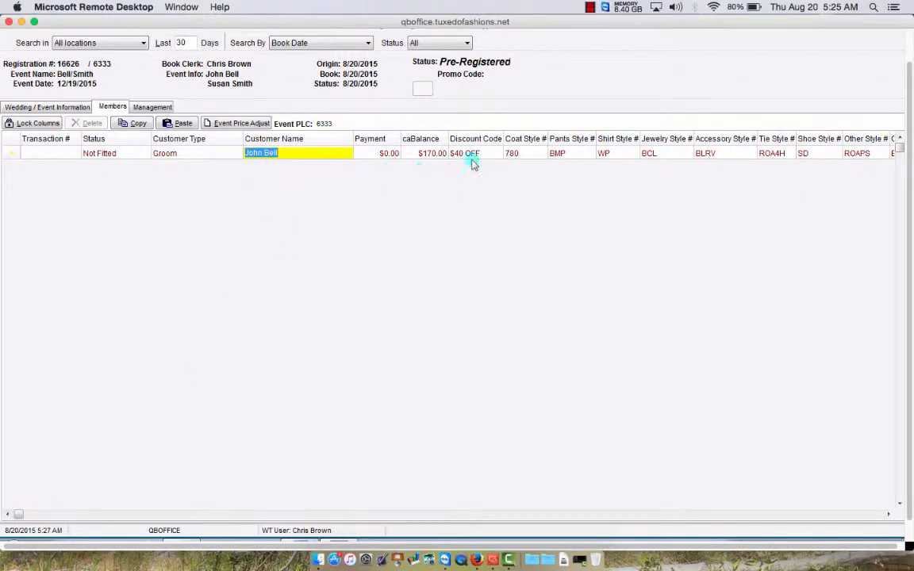
{"action": "left_click", "coordinate": [721, 154]}
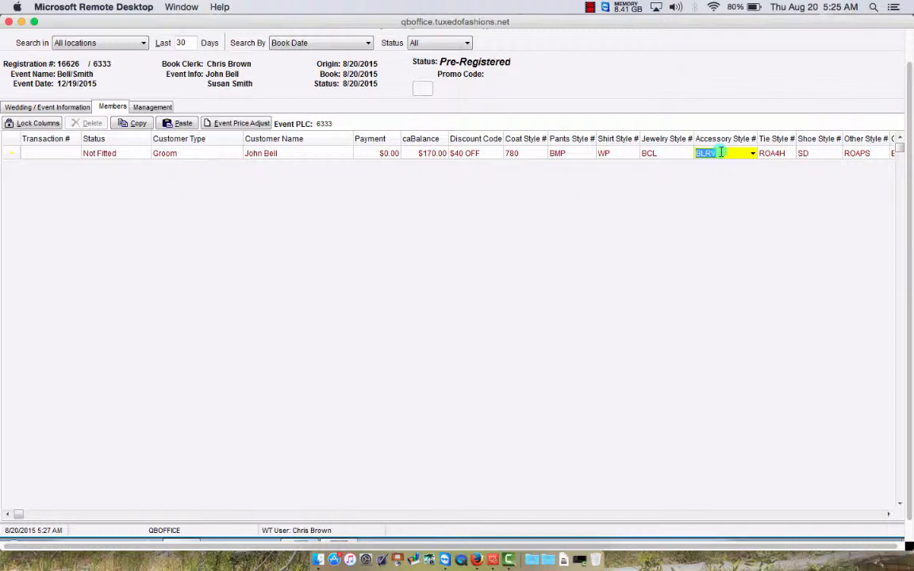
{"action": "type", "text": "W"}
{"action": "type", "text": "HI"}
{"action": "type", "text": "V"}
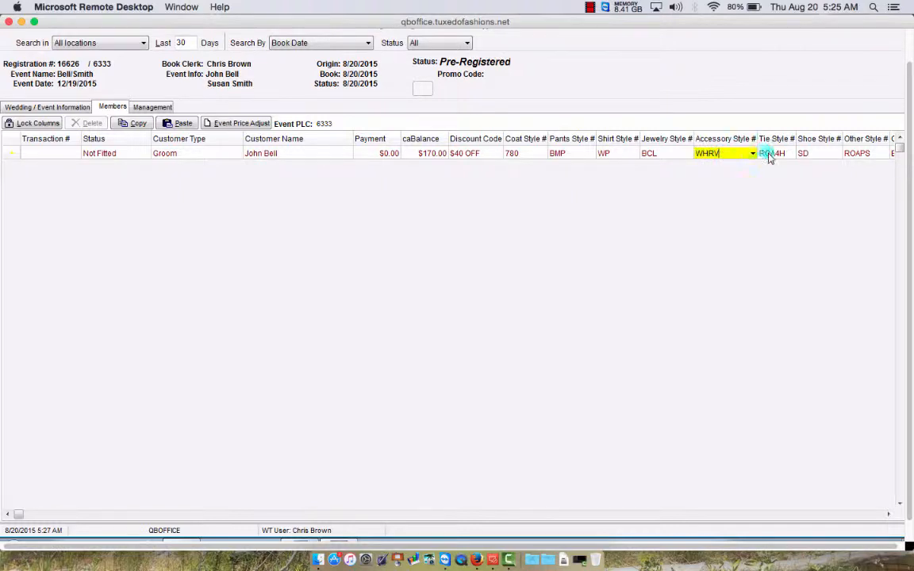
- Set the groom's tie style to WHRBT and other style to WHRPS
{"action": "left_click", "coordinate": [769, 154]}
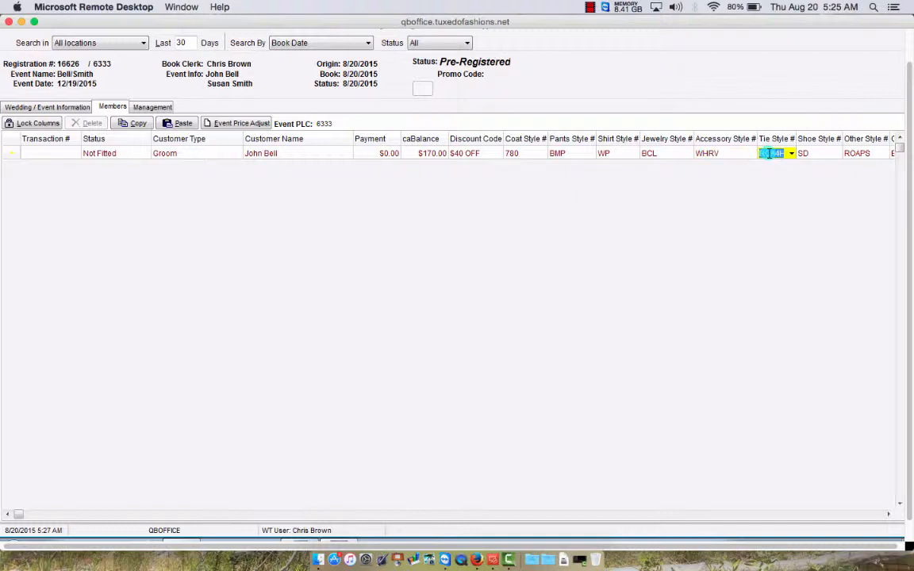
{"action": "type", "text": "WHRBT"}
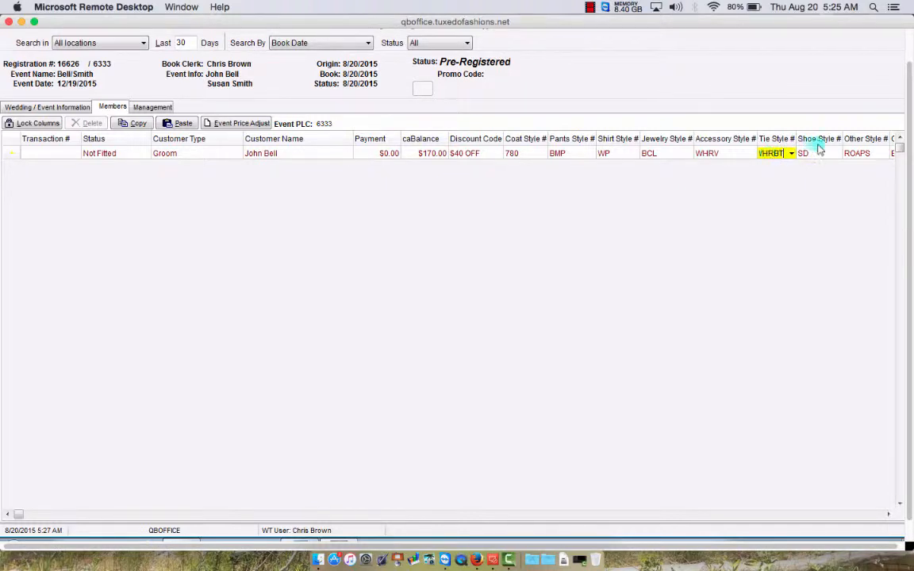
{"action": "left_click", "coordinate": [860, 155]}
{"action": "type", "text": "WH"}
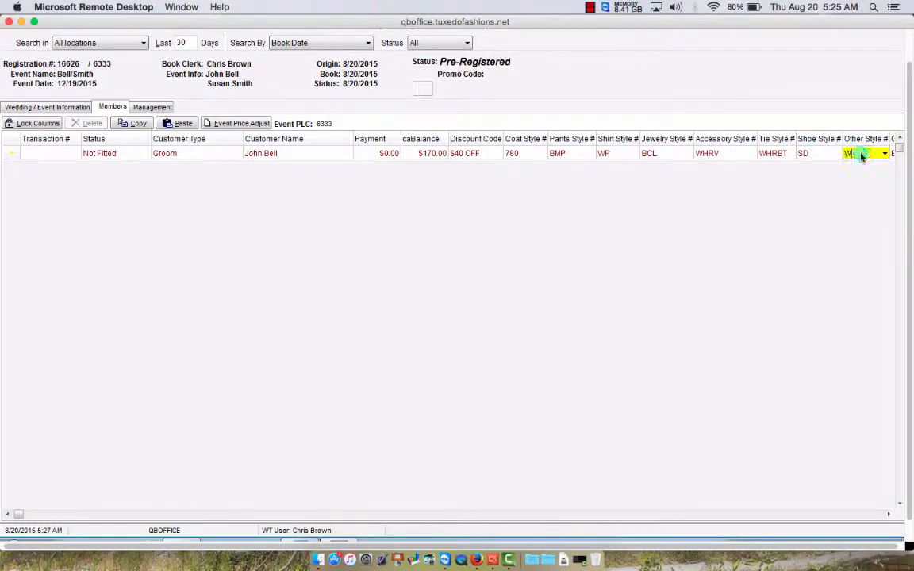
{"action": "type", "text": "RPS"}
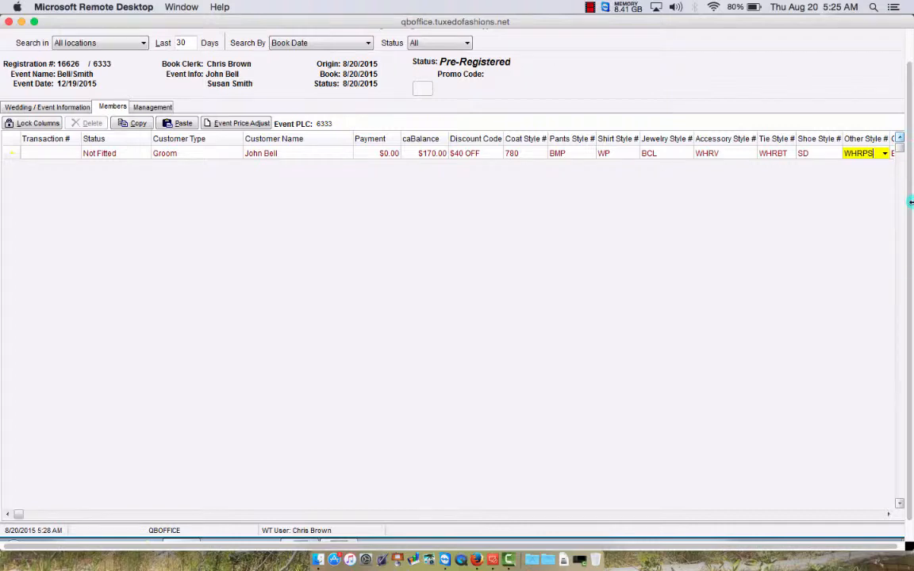
{"action": "left_click_drag", "start_coordinate": [910, 209], "coordinate": [910, 150]}
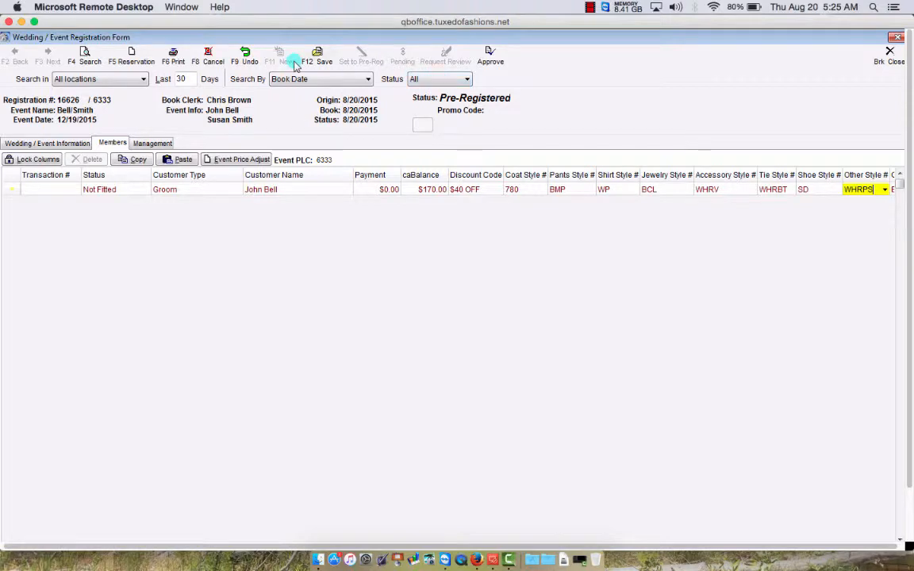
- Save the groom's styles, then enter and save the second member's name
{"action": "left_click", "coordinate": [317, 53]}
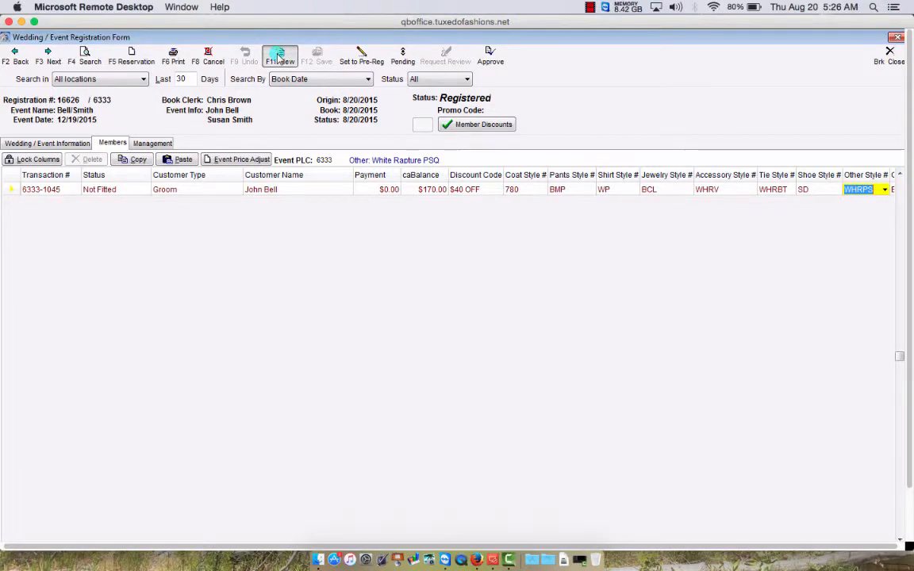
{"action": "left_click", "coordinate": [266, 201]}
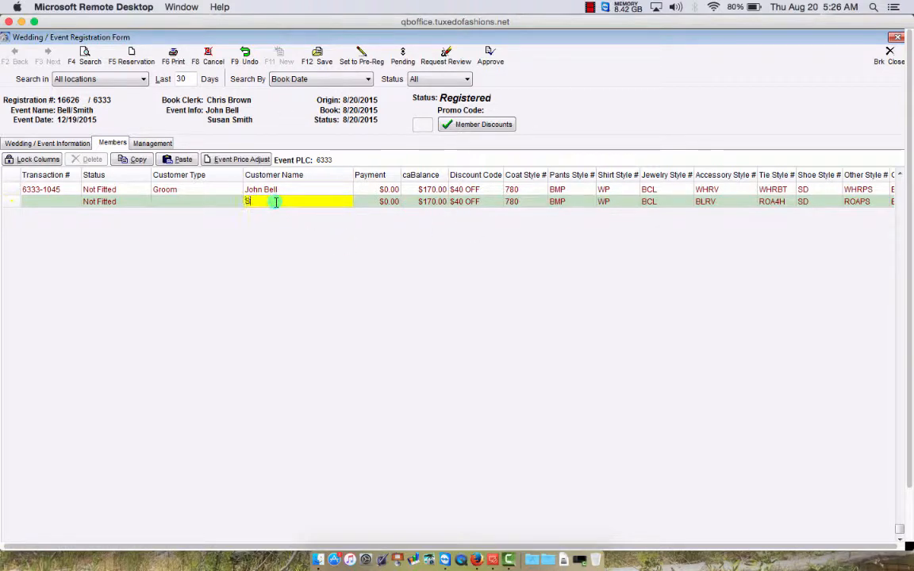
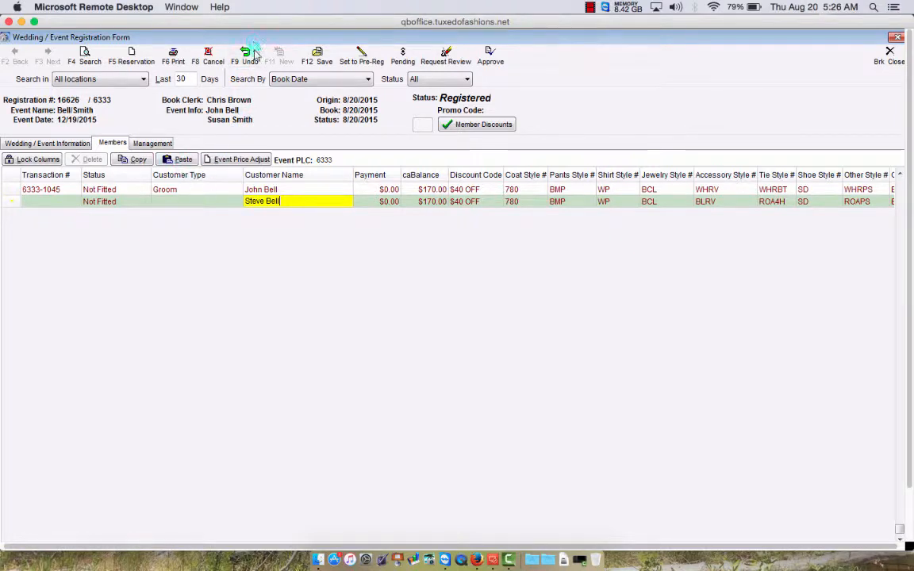
{"action": "left_click", "coordinate": [322, 61]}
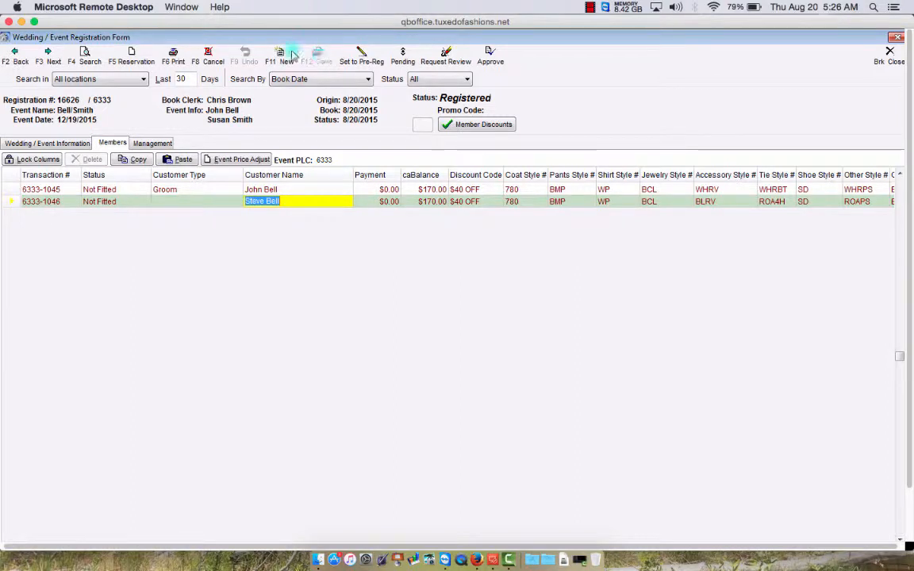
- Add three more members, entering each name and saving each record
{"action": "left_click", "coordinate": [280, 58]}
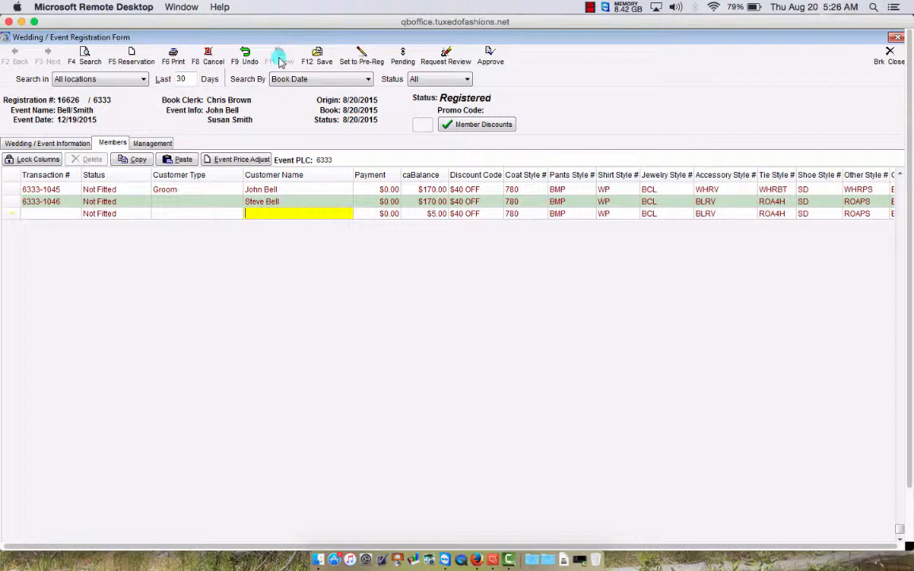
{"action": "left_click", "coordinate": [320, 59]}
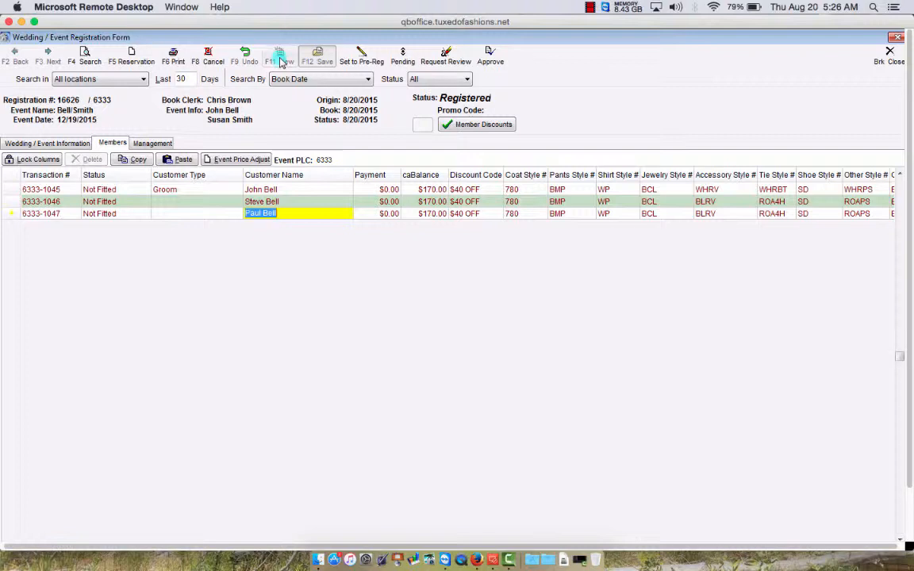
{"action": "left_click", "coordinate": [280, 59]}
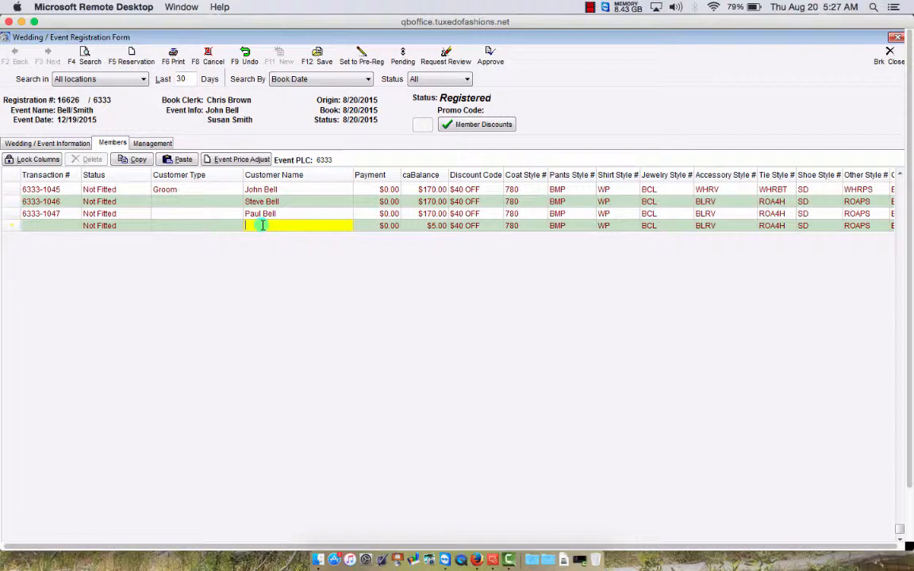
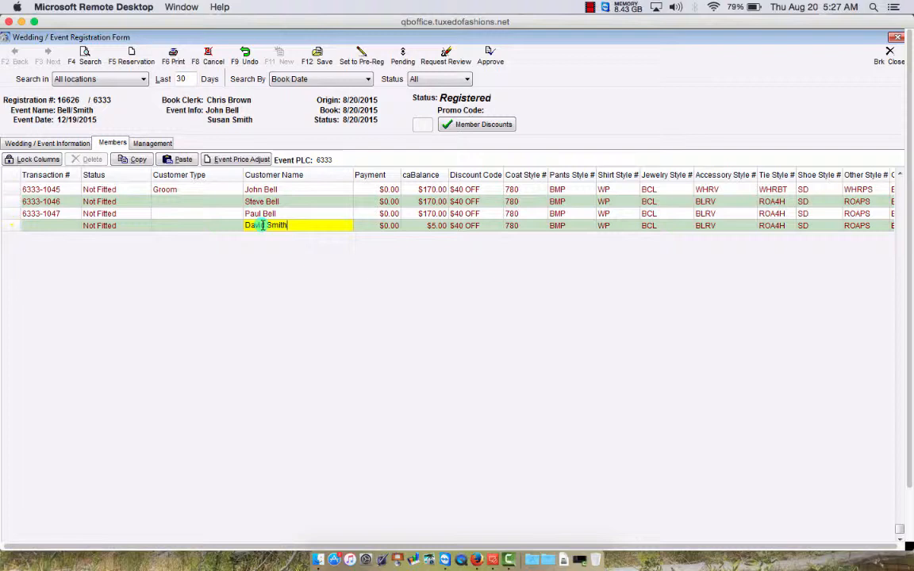
{"action": "left_click", "coordinate": [318, 62]}
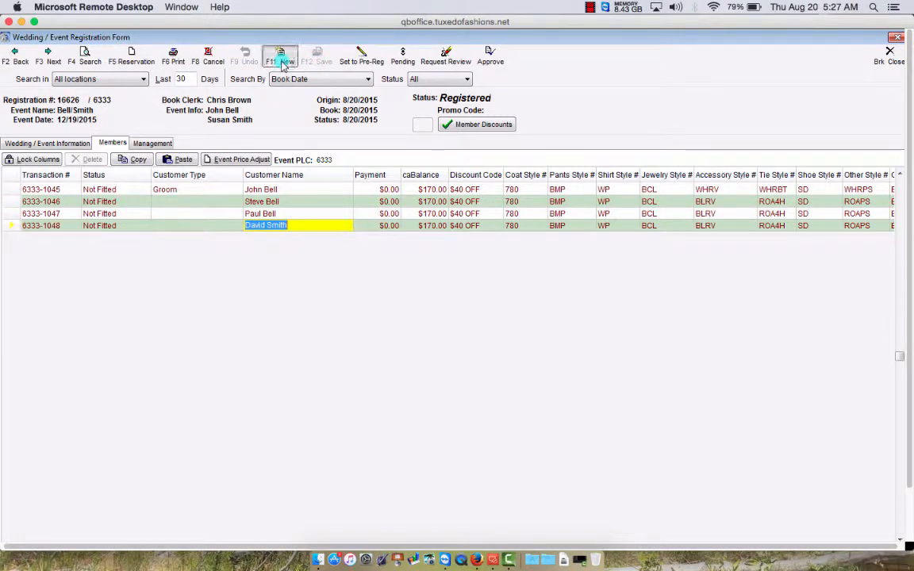
{"action": "left_click", "coordinate": [281, 62]}
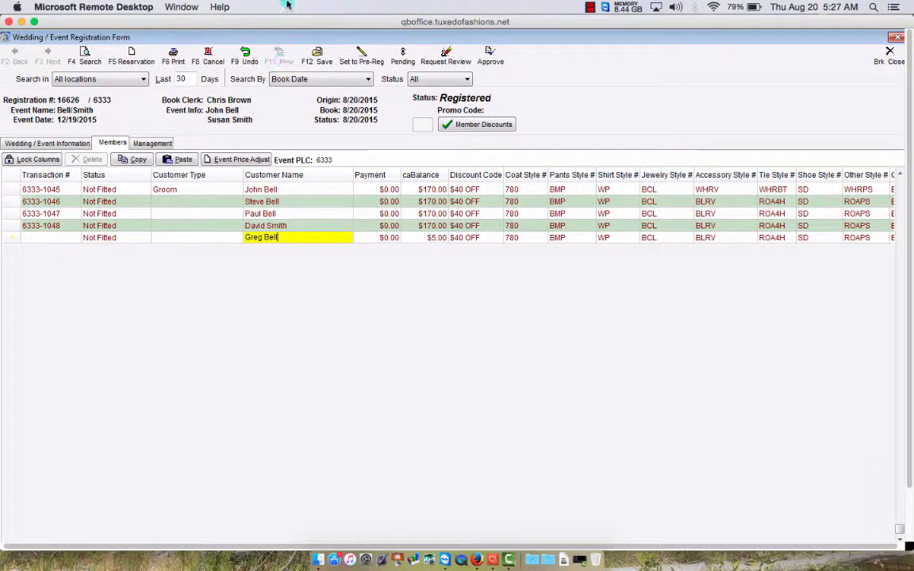
{"action": "left_click", "coordinate": [324, 58]}
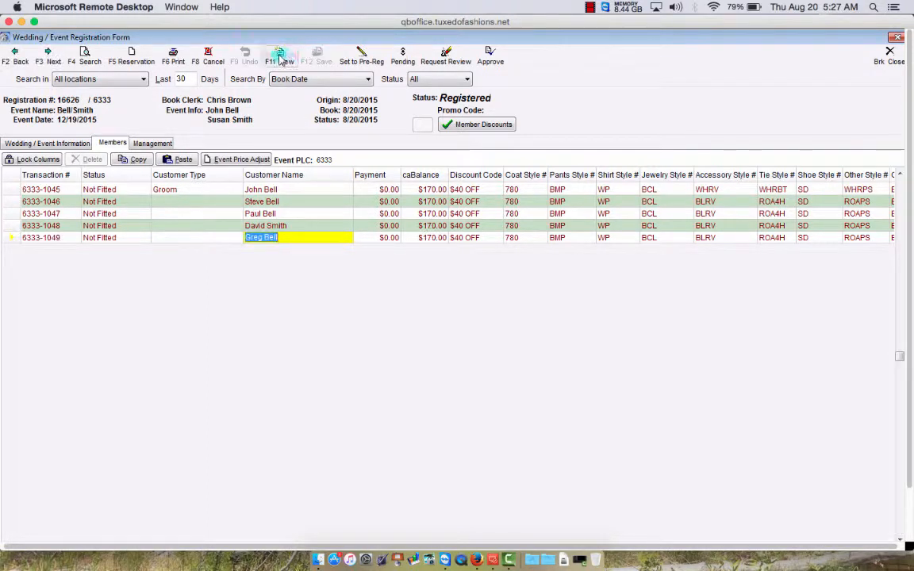
{"action": "left_click", "coordinate": [279, 58]}
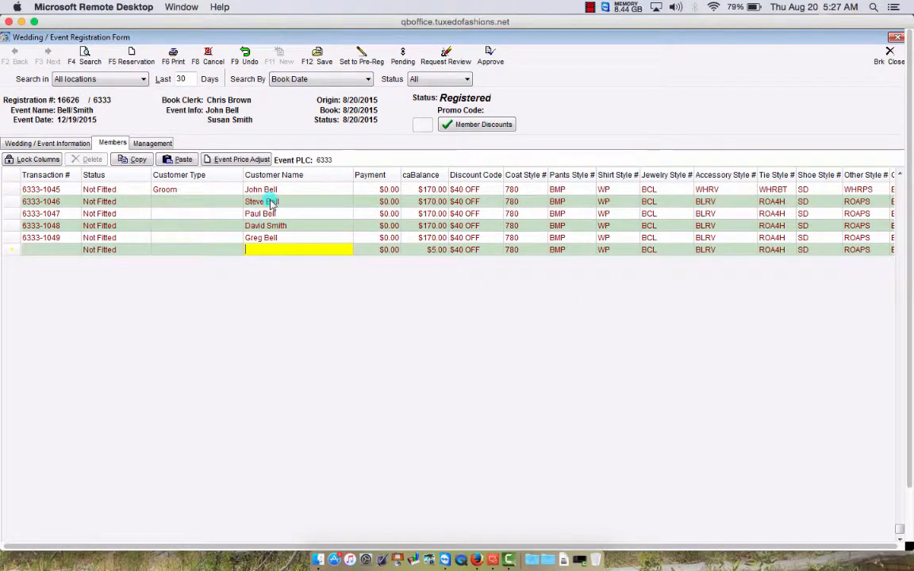
- Set the second member's type to Best Man and row 6333-1047's to Groomsmen
{"action": "left_click", "coordinate": [174, 203]}
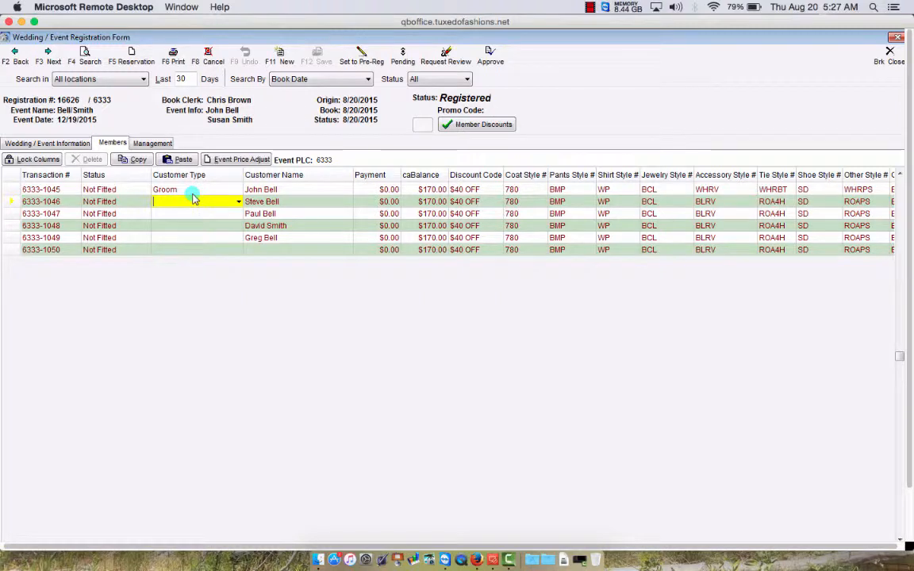
{"action": "type", "text": "B"}
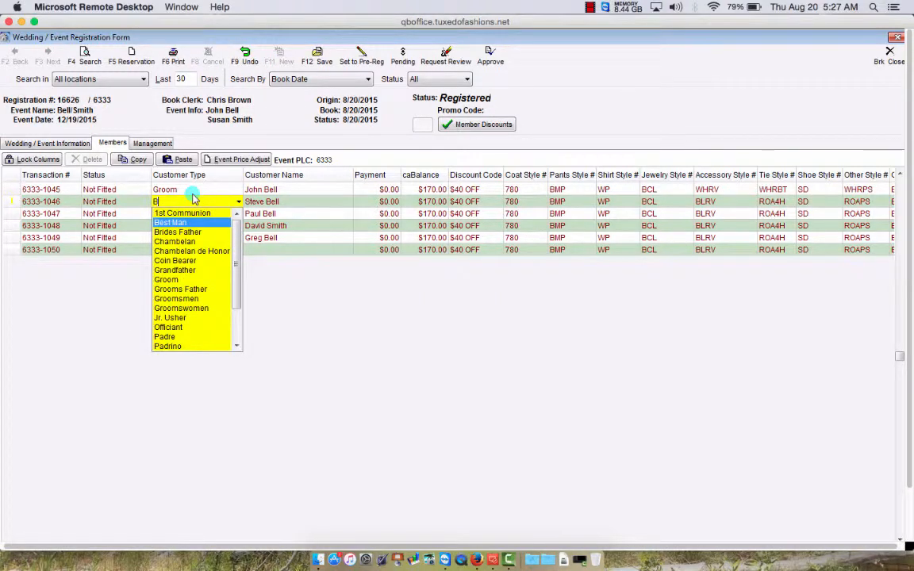
{"action": "type", "text": "e"}
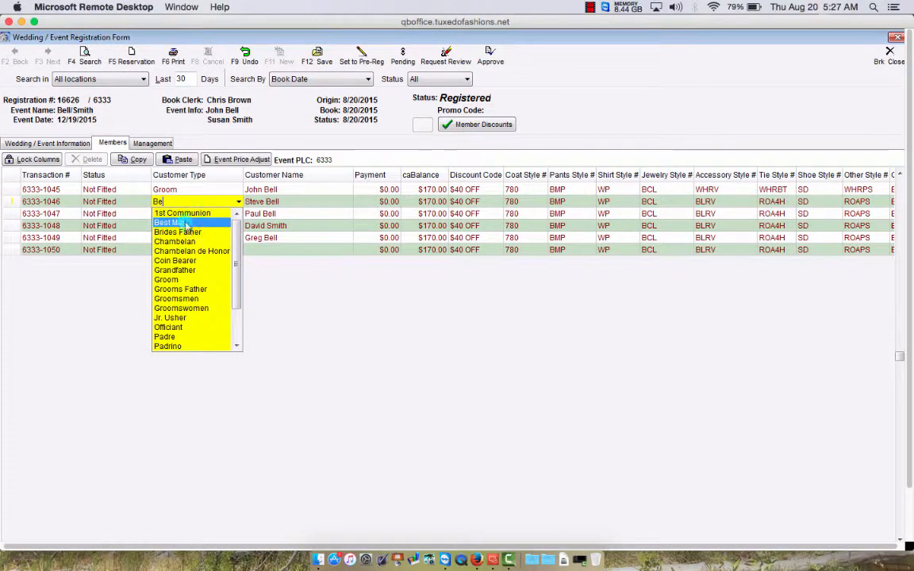
{"action": "left_click", "coordinate": [185, 224]}
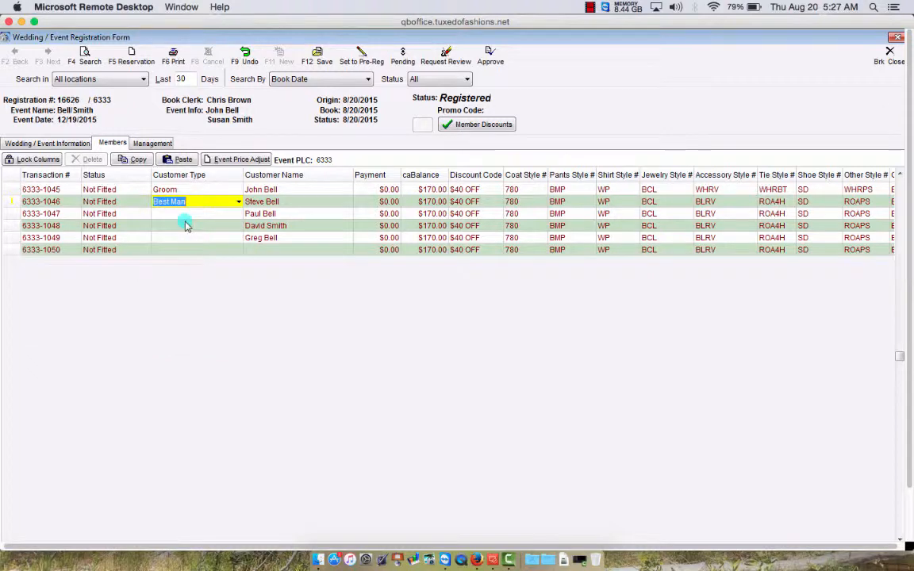
{"action": "left_click", "coordinate": [185, 225]}
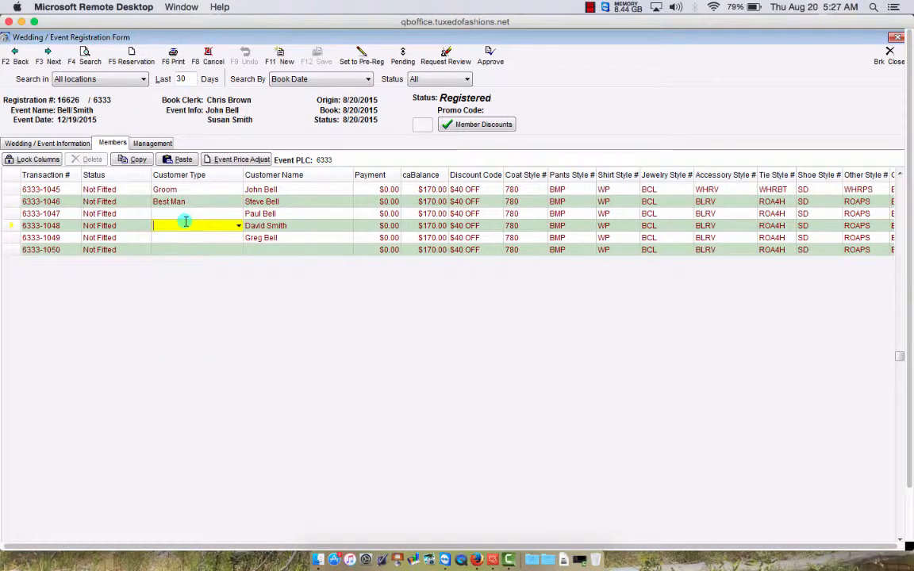
{"action": "key", "text": "Up"}
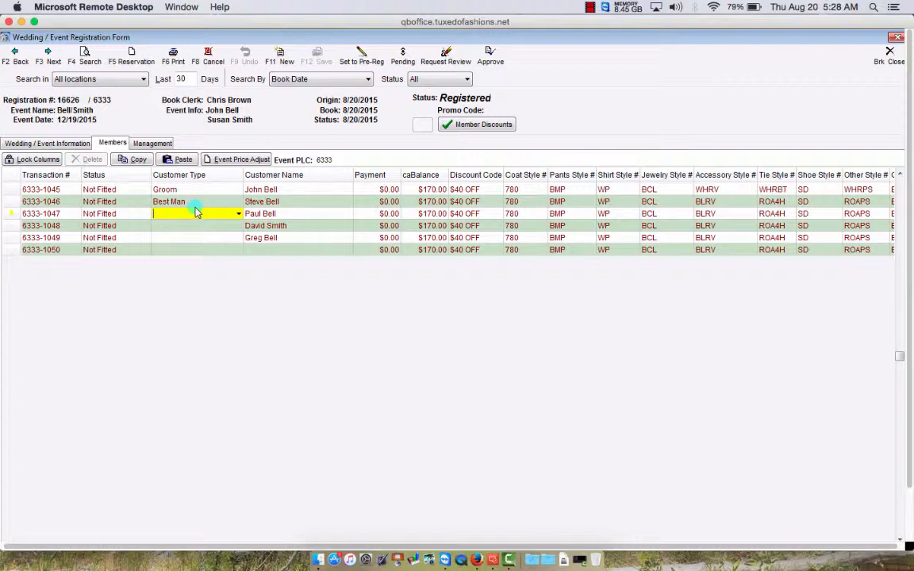
{"action": "type", "text": "gr"}
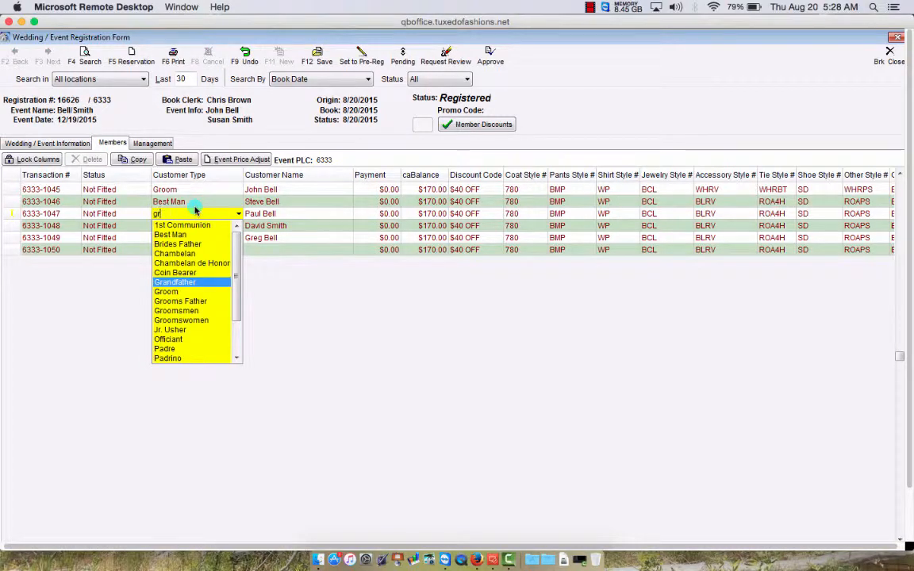
{"action": "type", "text": "oo"}
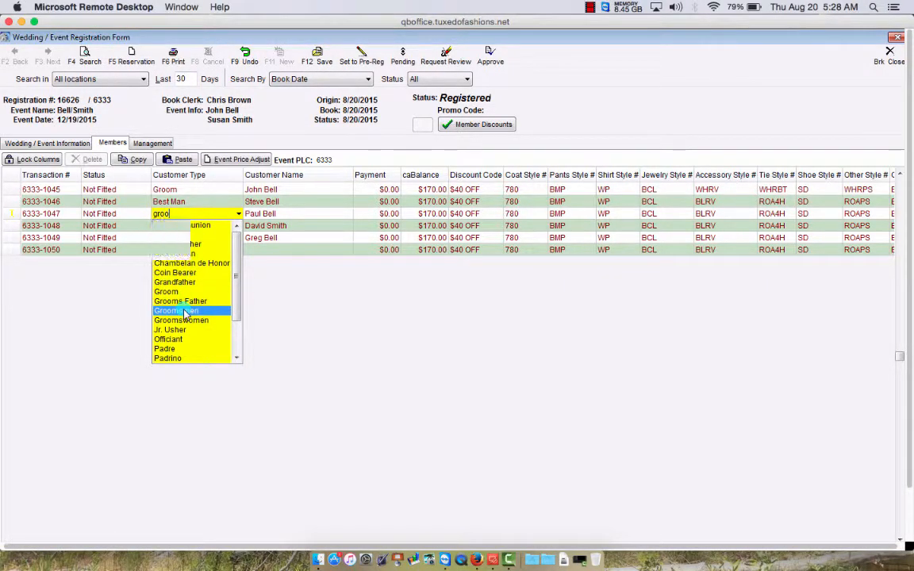
{"action": "left_click", "coordinate": [184, 312]}
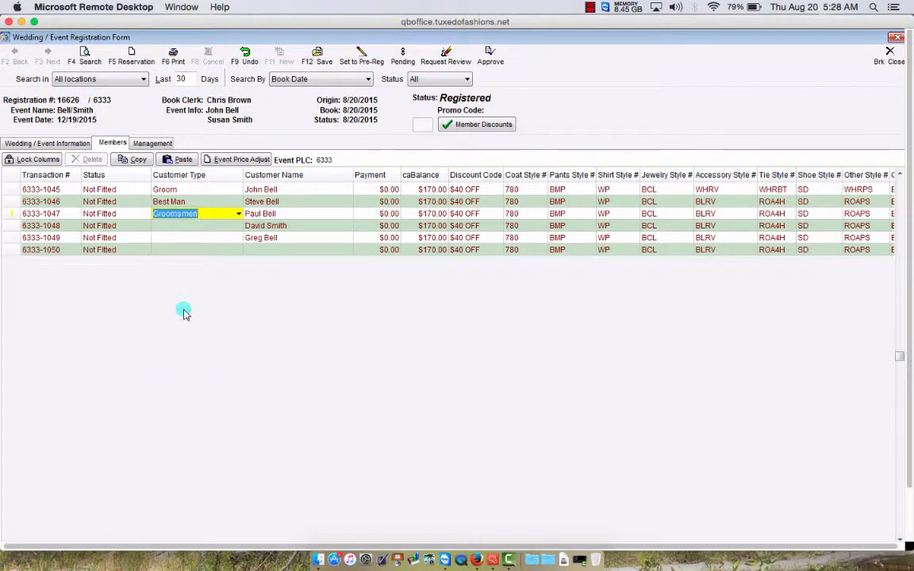
{"action": "left_click", "coordinate": [183, 226]}
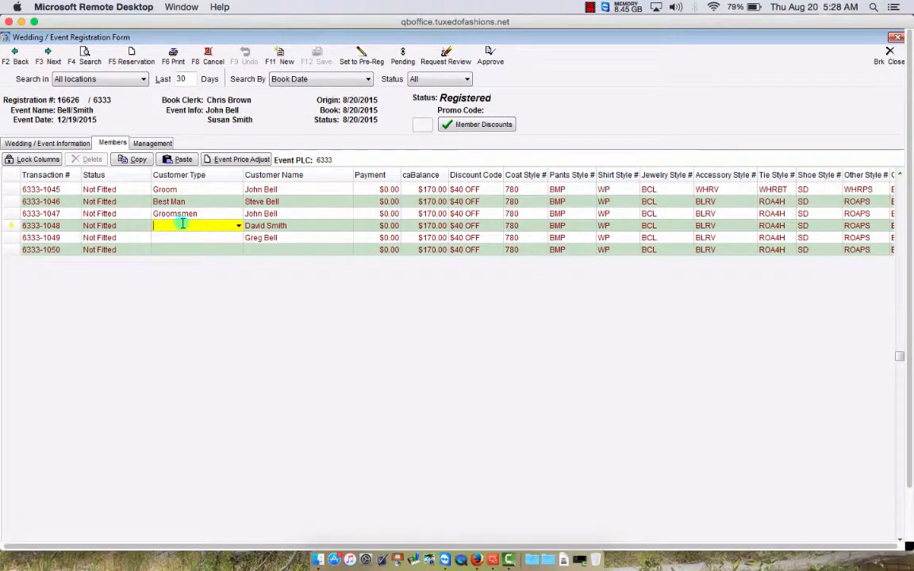
{"action": "type", "text": "Fa"}
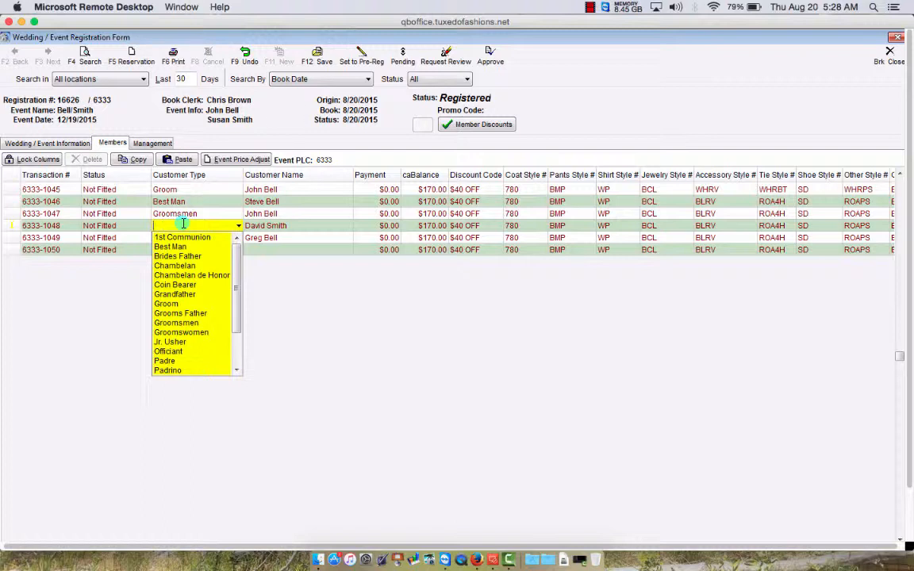
{"action": "type", "text": "br"}
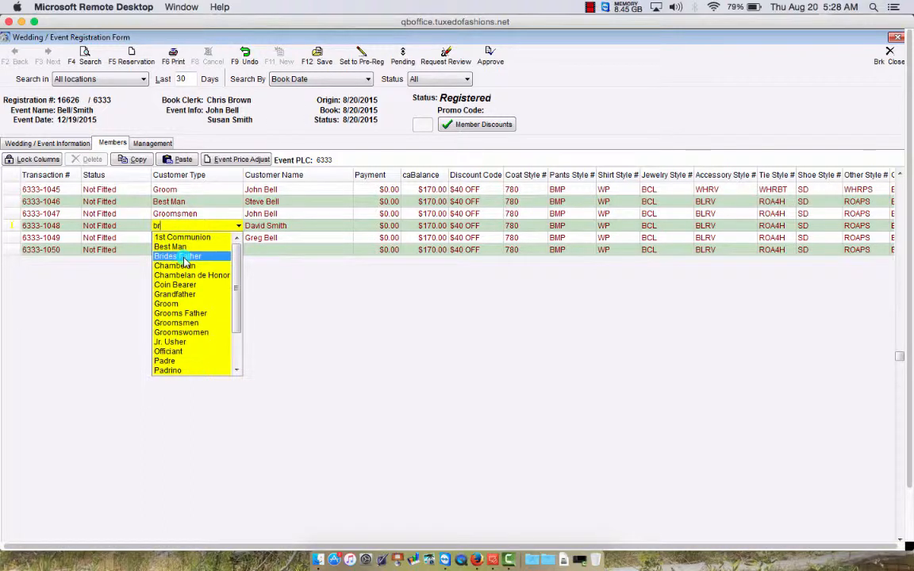
{"action": "left_click", "coordinate": [180, 256]}
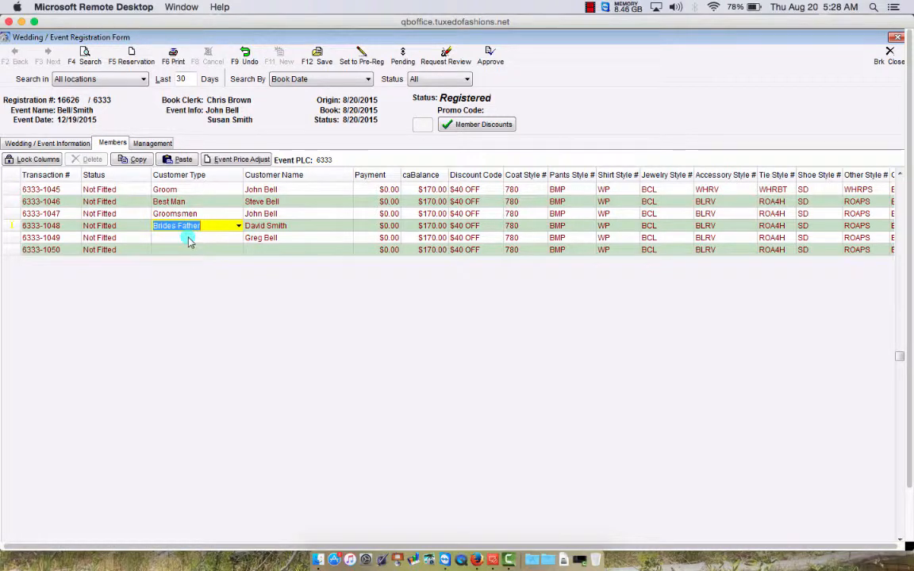
{"action": "left_click", "coordinate": [189, 238]}
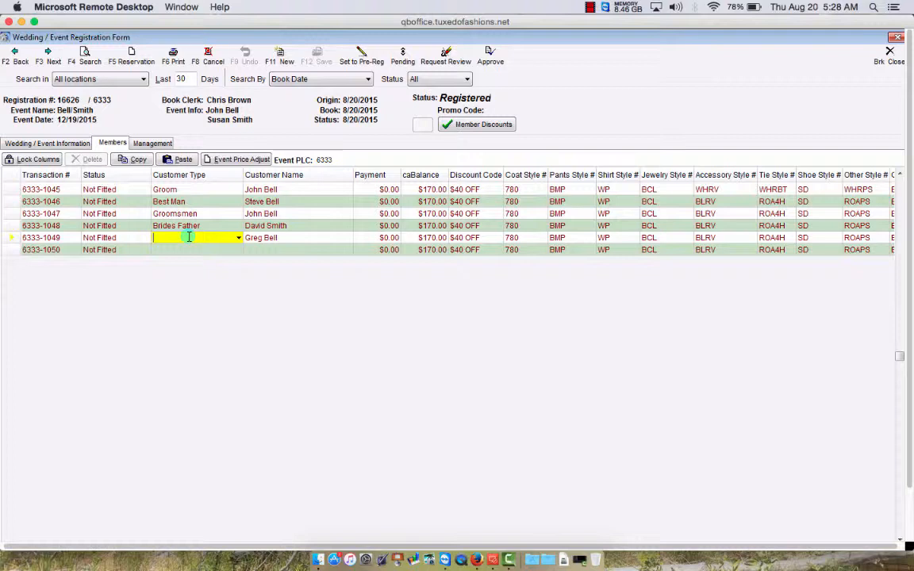
{"action": "type", "text": "ring"}
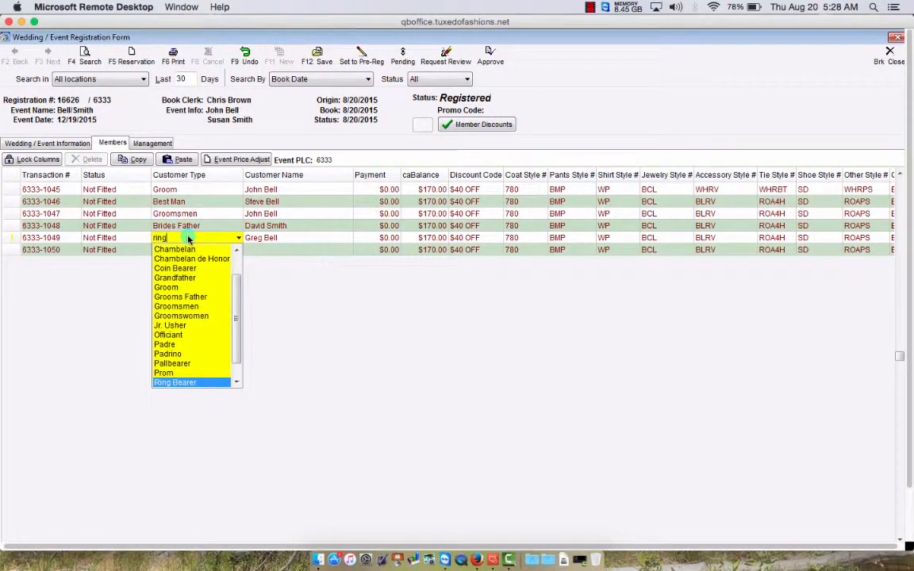
{"action": "key", "text": "Tab"}
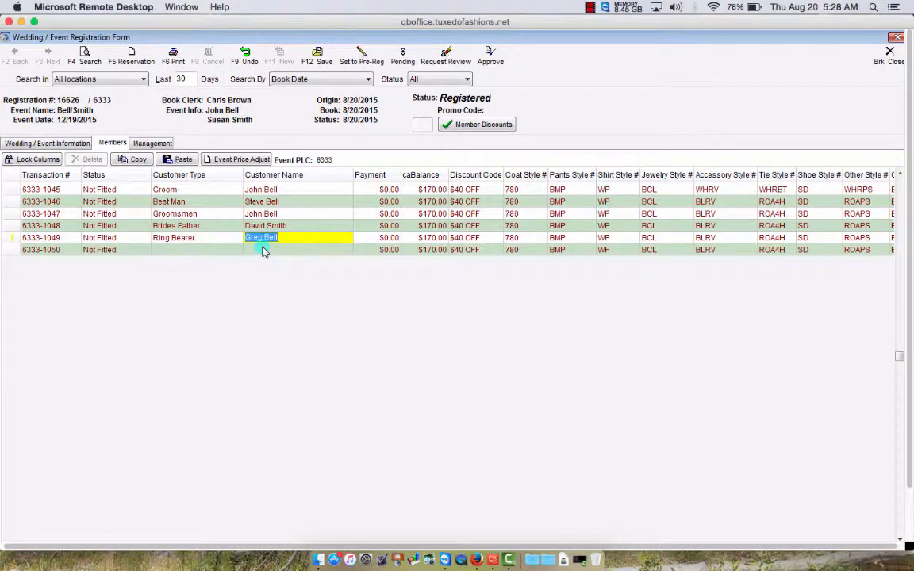
{"action": "left_click", "coordinate": [264, 250]}
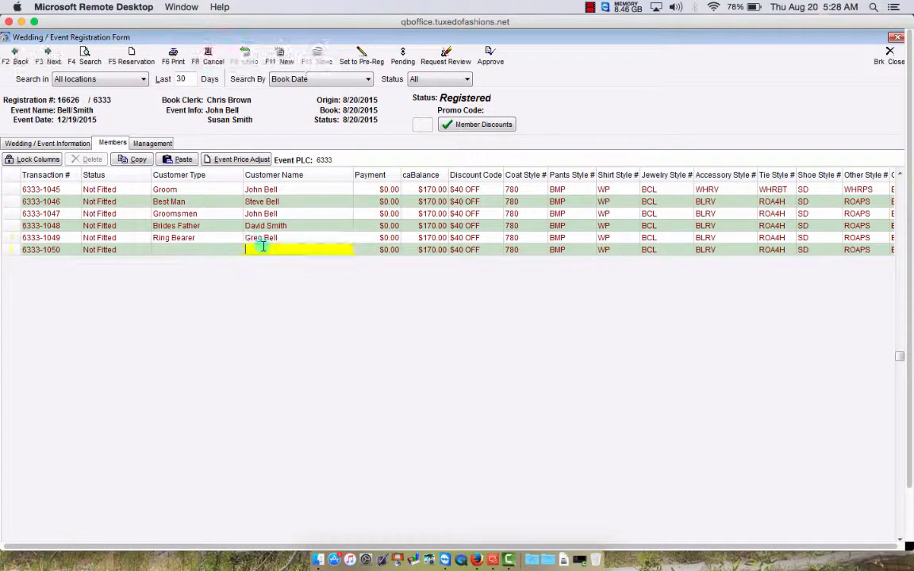
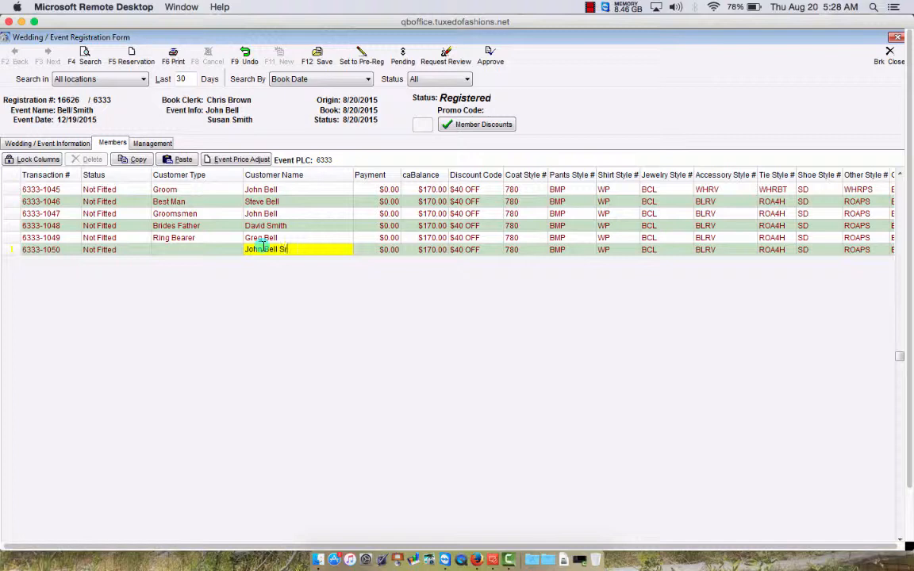
- Enter the last member's name in row 6333-1050 and set his type to Grooms Father
{"action": "left_click", "coordinate": [204, 250]}
{"action": "type", "text": "gr"}
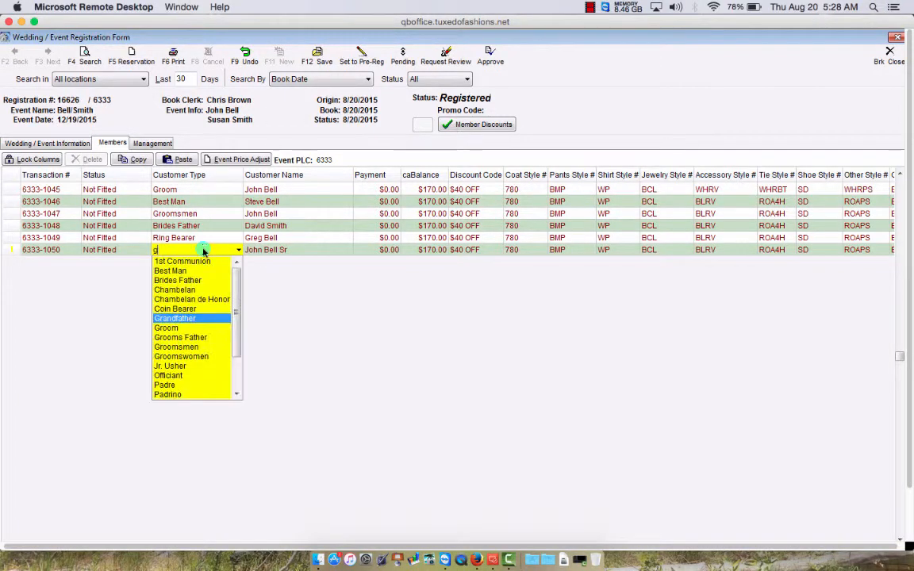
{"action": "left_click", "coordinate": [183, 337]}
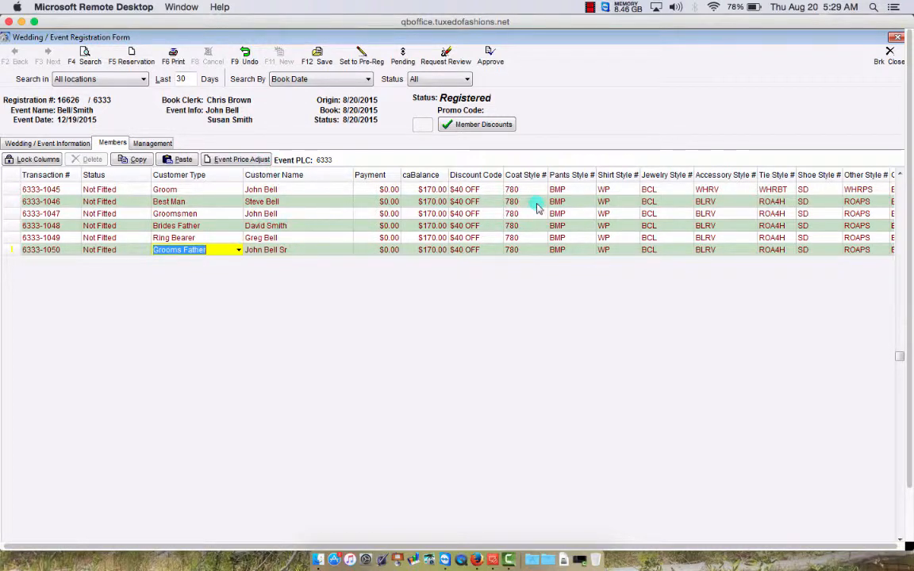
{"action": "left_click", "coordinate": [722, 239]}
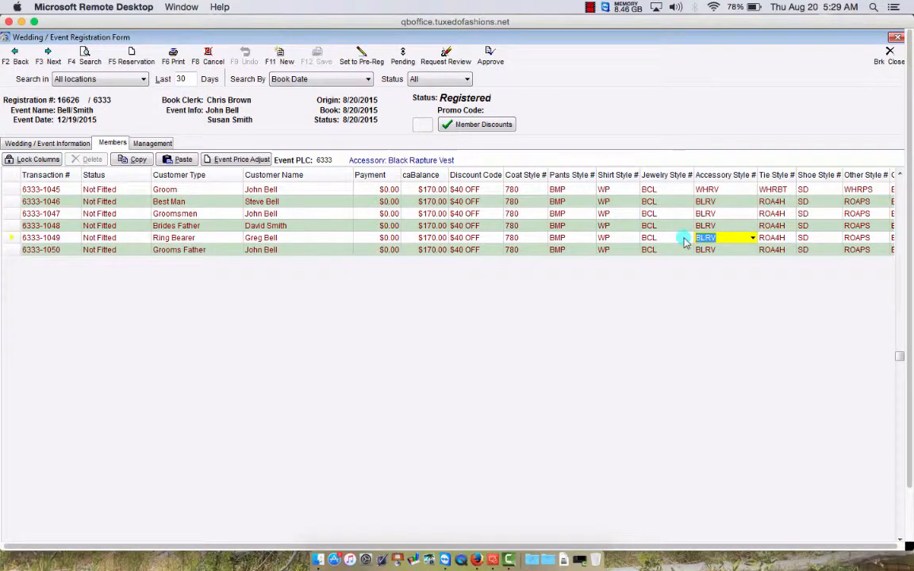
- Give the Ring Bearer accessory WHRV, tie WHRBT and other style WHRPS, then save
{"action": "type", "text": "WH"}
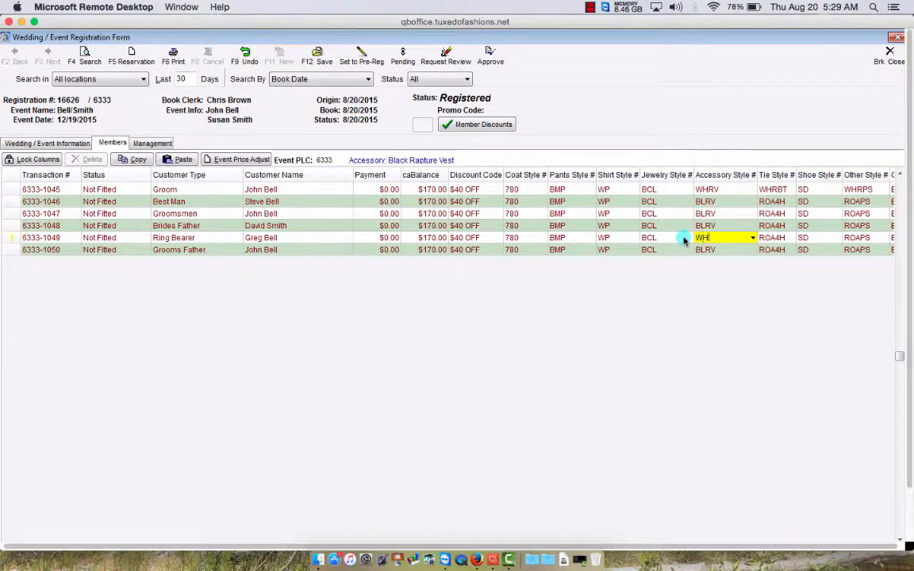
{"action": "left_click", "coordinate": [768, 239]}
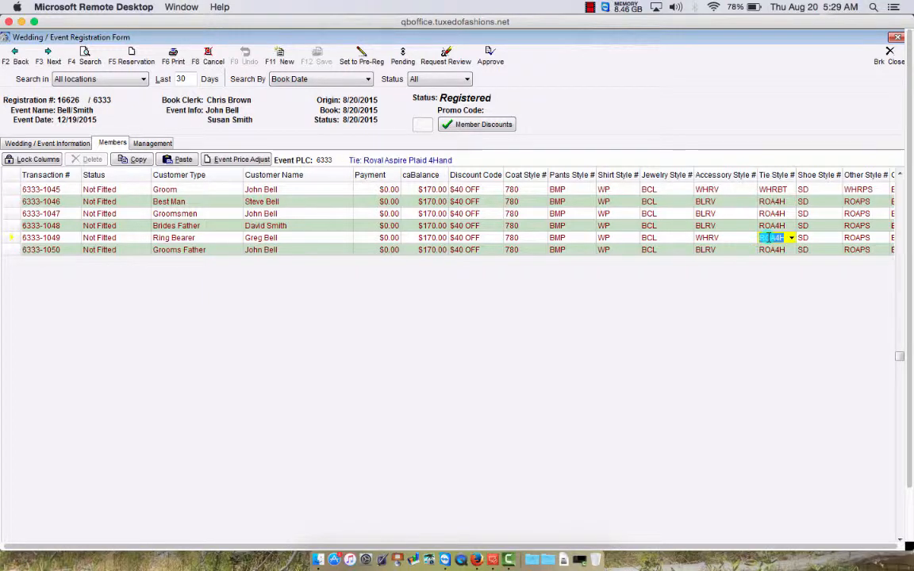
{"action": "type", "text": "WHR"}
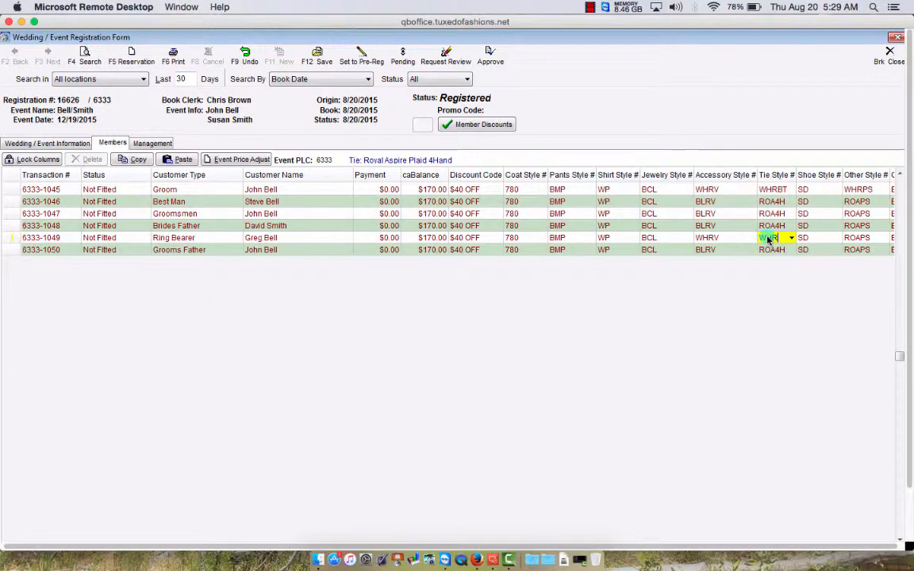
{"action": "type", "text": "BT"}
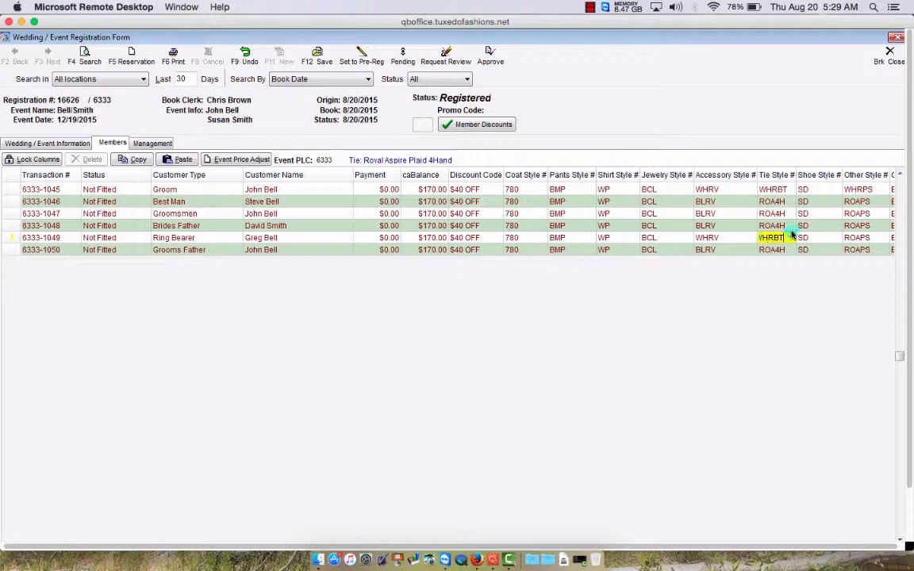
{"action": "left_click", "coordinate": [863, 238]}
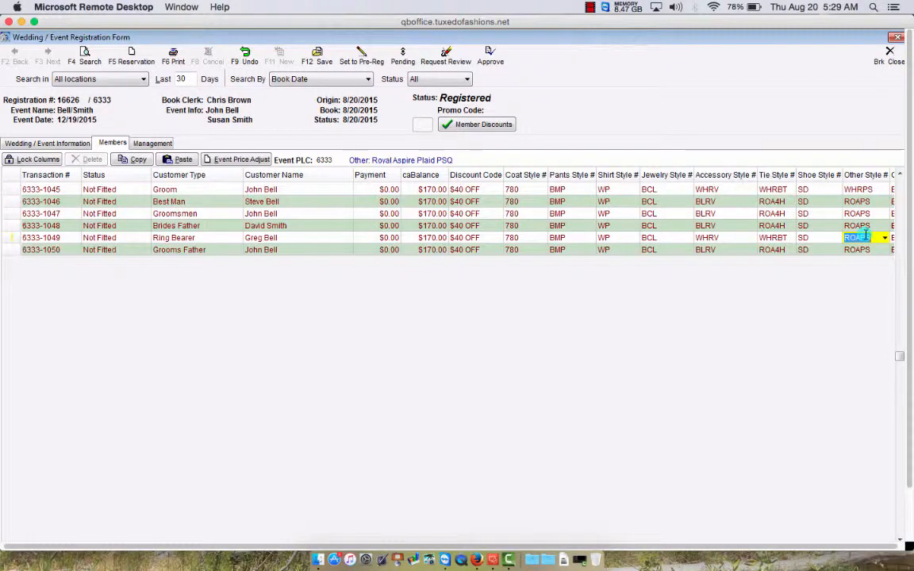
{"action": "type", "text": "WHRPS"}
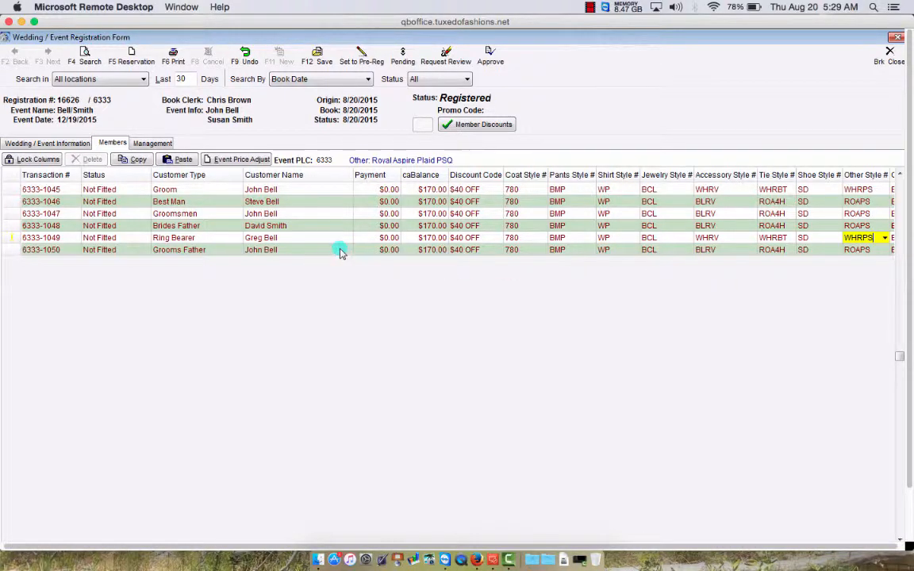
{"action": "left_click", "coordinate": [319, 54]}
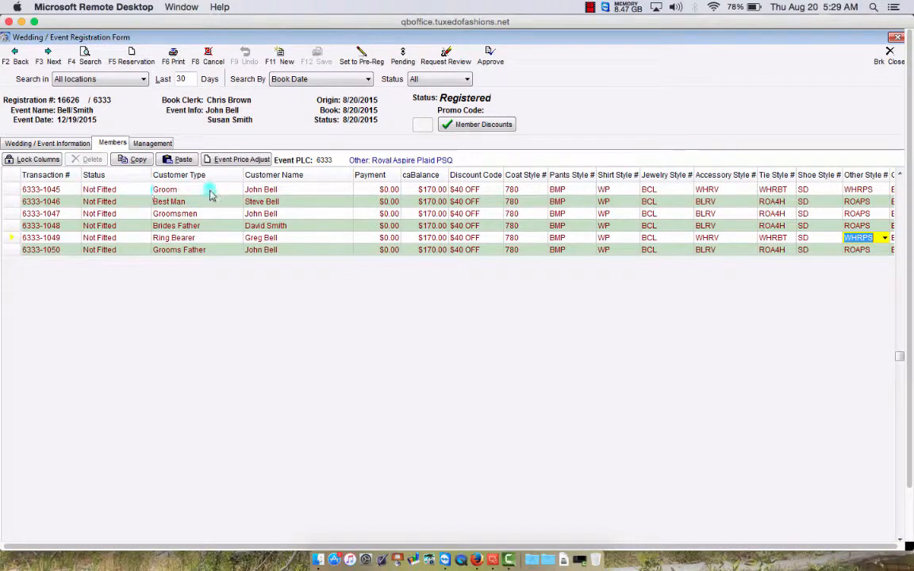
{"action": "left_click", "coordinate": [70, 190]}
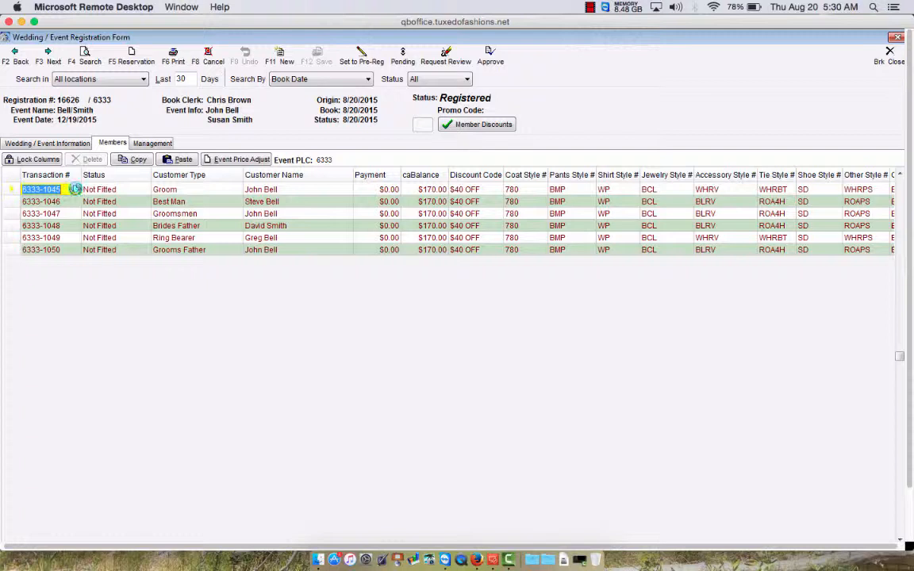
{"action": "double_click", "coordinate": [75, 190]}
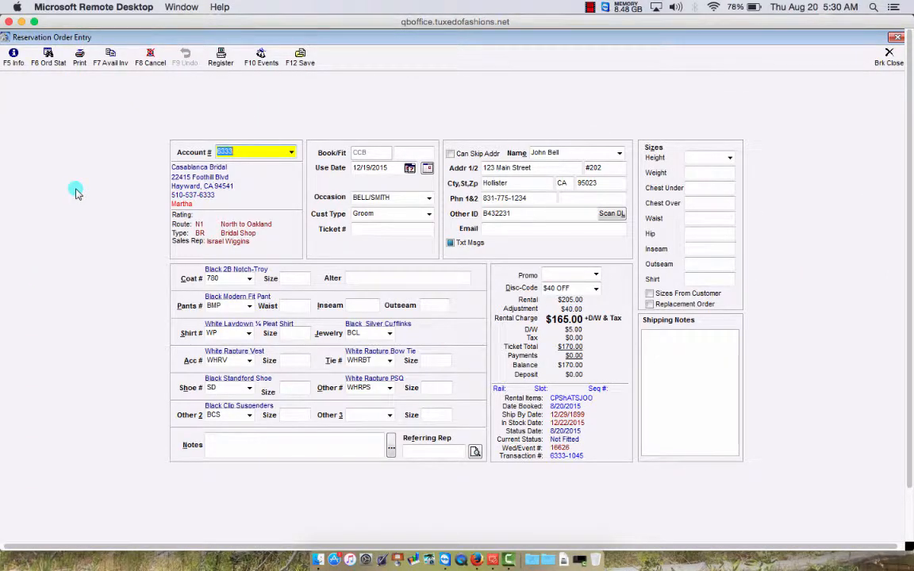
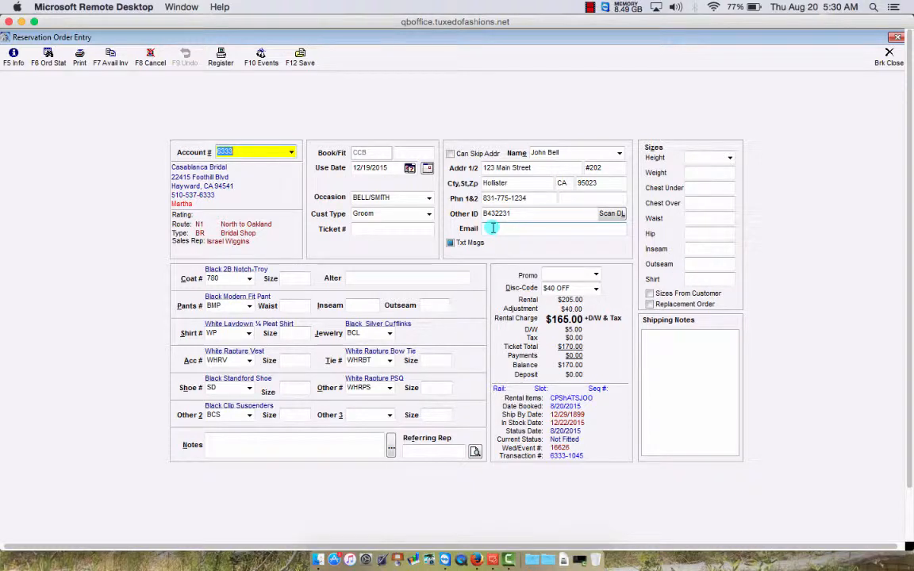
- Enter the groom's e-mail address in the reservation order's Email field; the session then pauses
{"action": "left_click", "coordinate": [492, 228]}
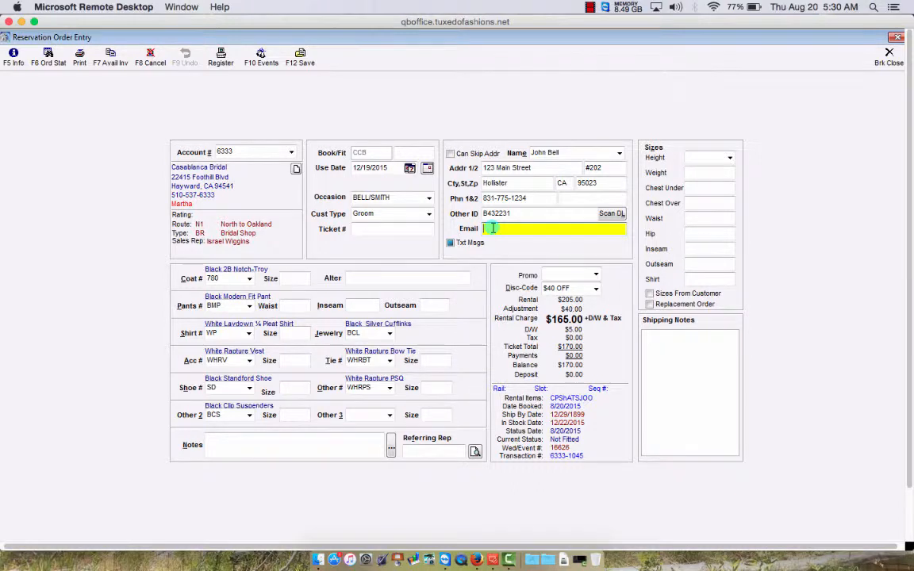
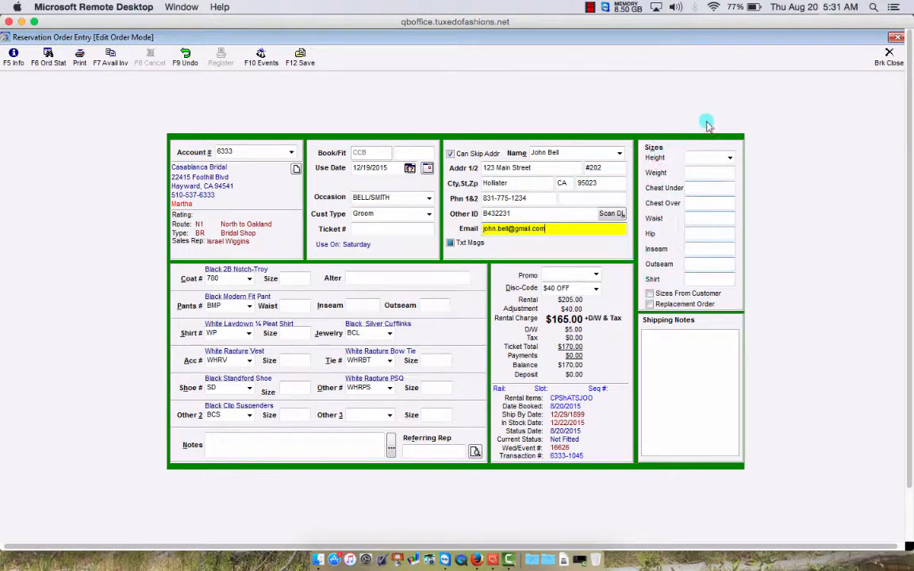
{"action": "left_click", "coordinate": [590, 7]}
{"action": "left_click", "coordinate": [598, 35]}
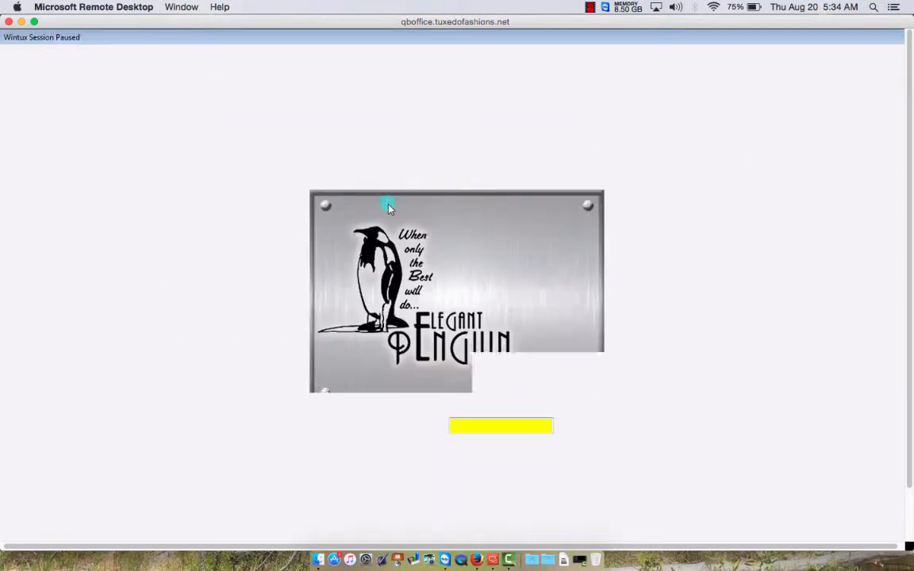
- Enter the security code to resume the session and return to the groom's order
{"action": "type", "text": "*****"}
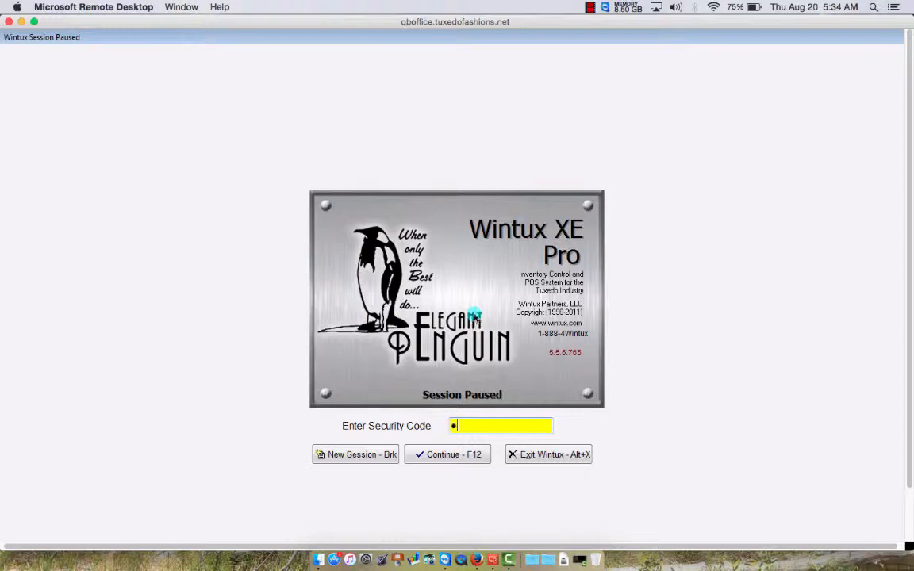
{"action": "key", "text": "Return"}
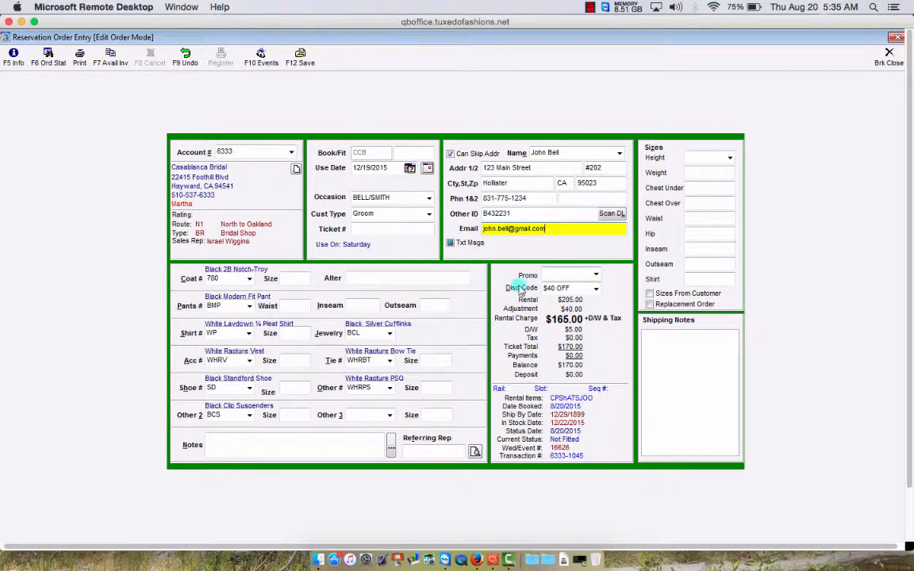
- Replace the groom's $40 OFF discount with the GF $25 code, leaving a $30.00 balance
{"action": "left_click", "coordinate": [597, 293]}
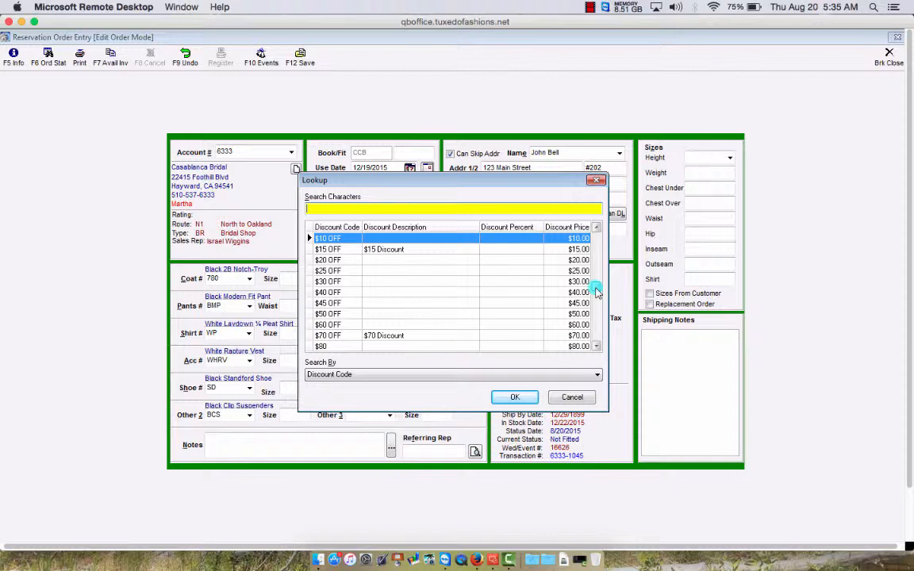
{"action": "left_click", "coordinate": [597, 347]}
{"action": "left_click_drag", "start_coordinate": [597, 346], "coordinate": [597, 346]}
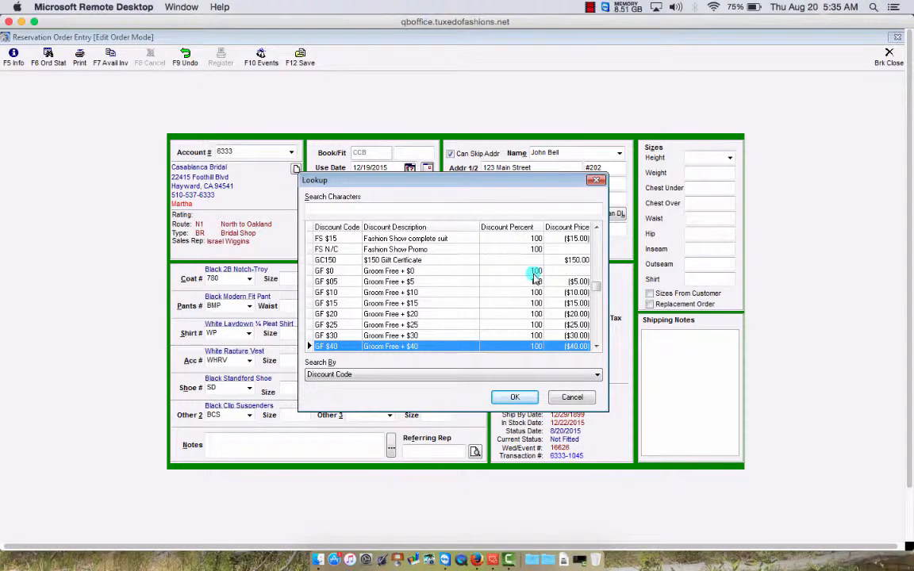
{"action": "left_click_drag", "start_coordinate": [496, 180], "coordinate": [498, 105]}
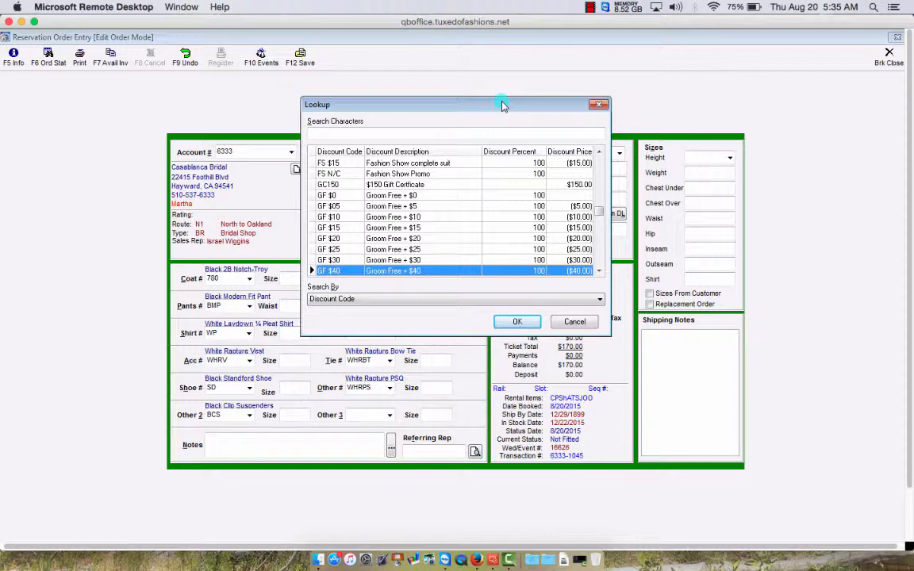
{"action": "left_click", "coordinate": [601, 272]}
{"action": "left_click", "coordinate": [600, 271]}
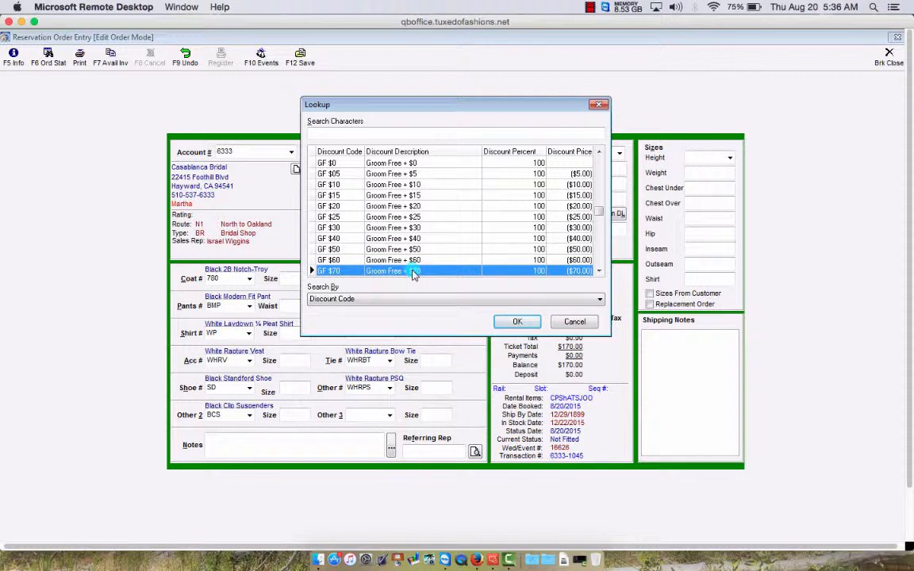
{"action": "left_click", "coordinate": [426, 216]}
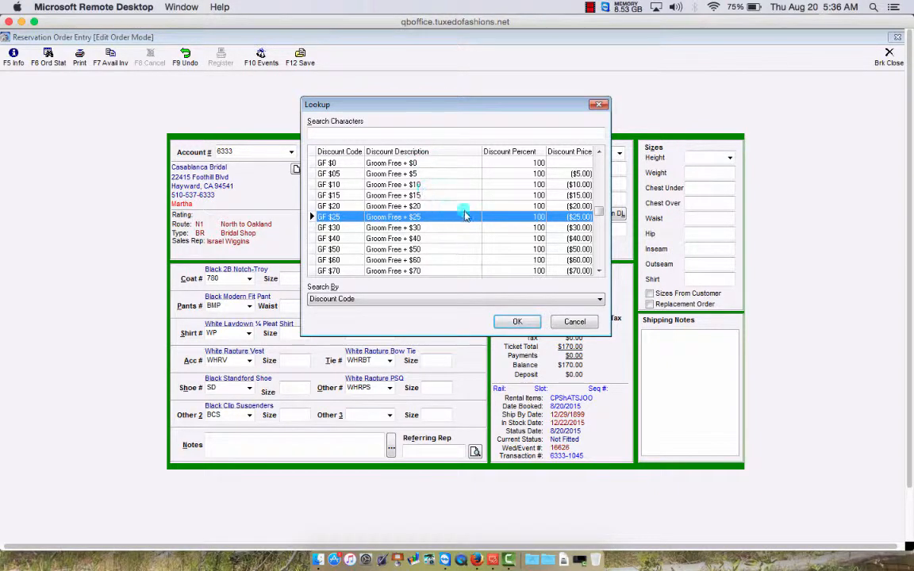
{"action": "left_click", "coordinate": [521, 322]}
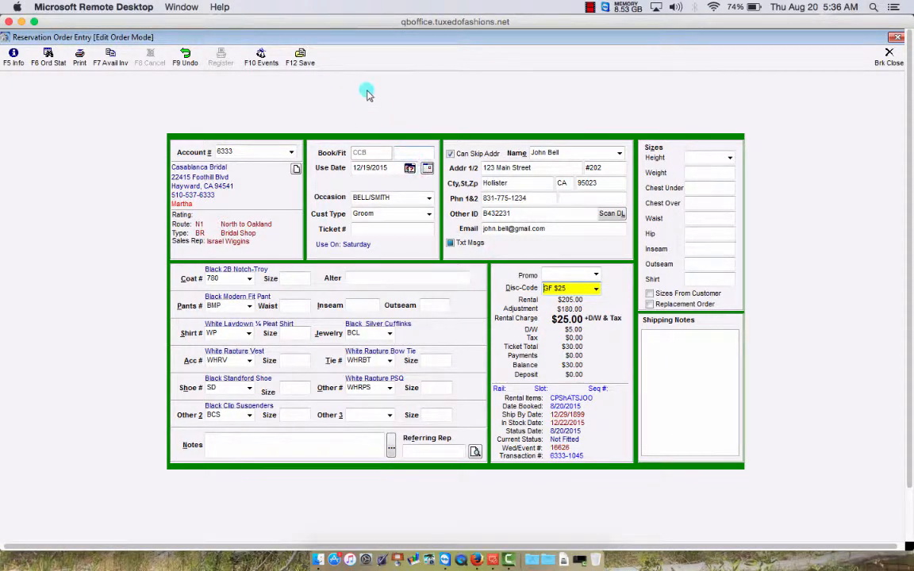
- Save the GF $25 change and close the reservation back to the event's information
{"action": "left_click", "coordinate": [300, 57]}
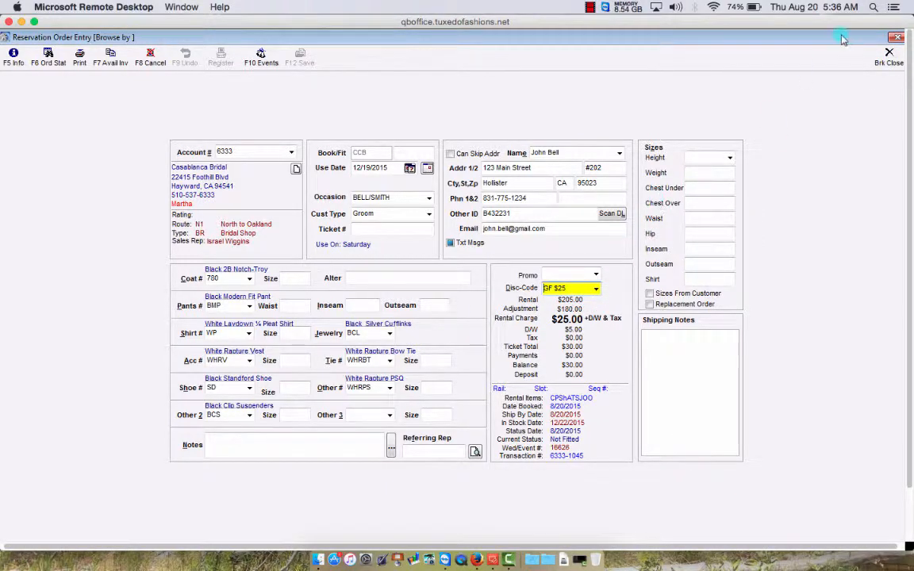
{"action": "left_click", "coordinate": [890, 60]}
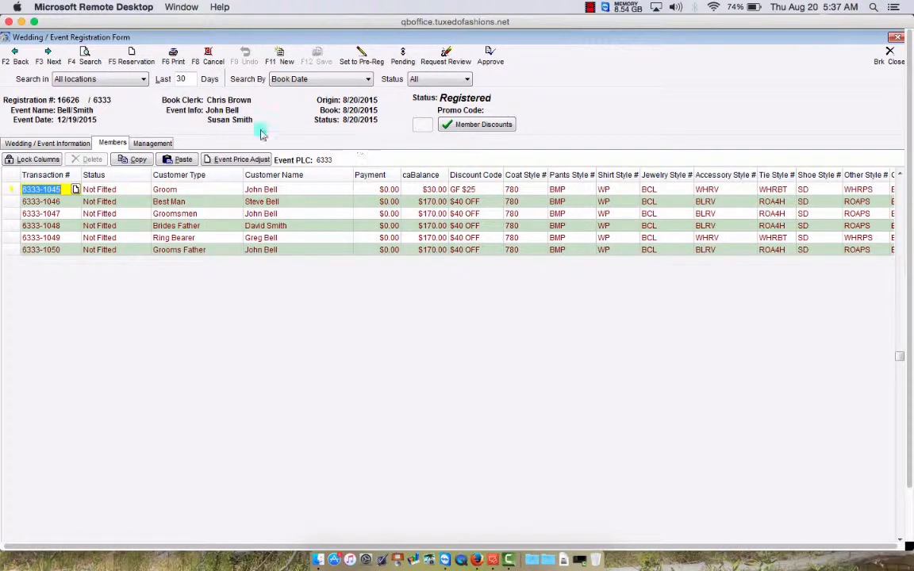
{"action": "left_click", "coordinate": [67, 143]}
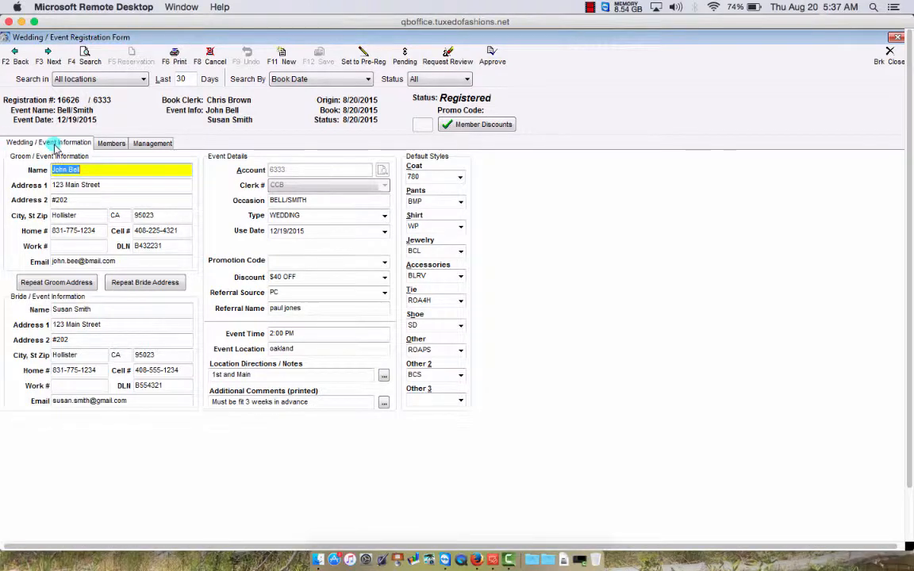
- Check the event's Members and Management tabs, then close the event to the Main Menu
{"action": "left_click", "coordinate": [111, 146]}
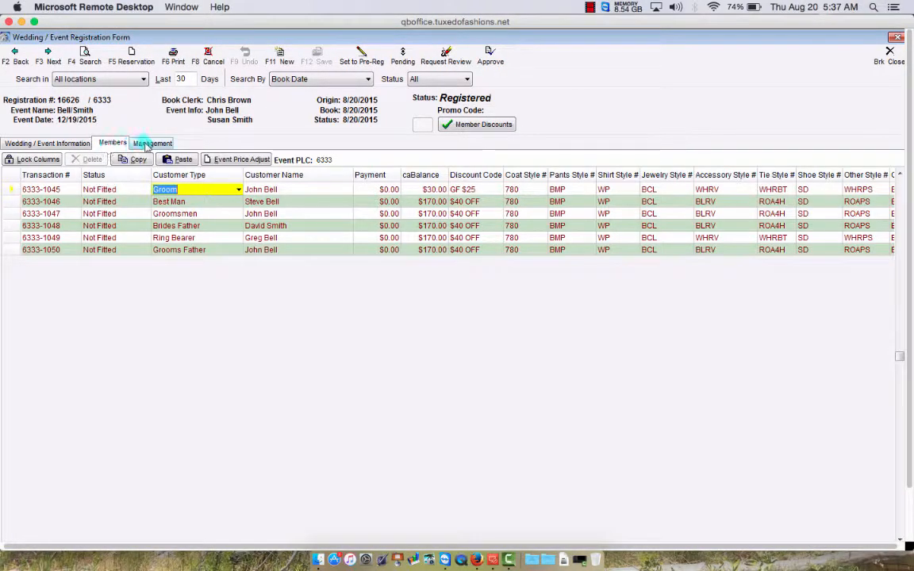
{"action": "left_click", "coordinate": [146, 146]}
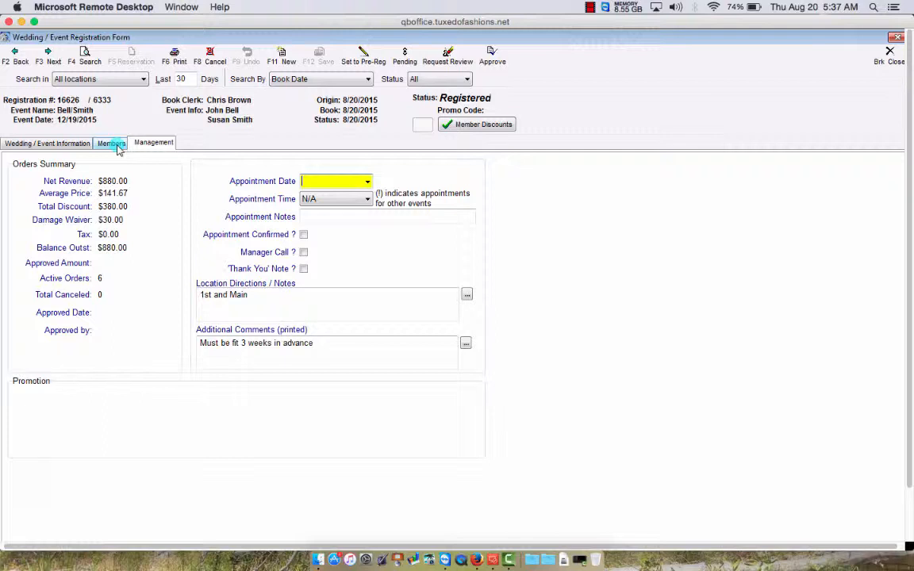
{"action": "left_click", "coordinate": [117, 148]}
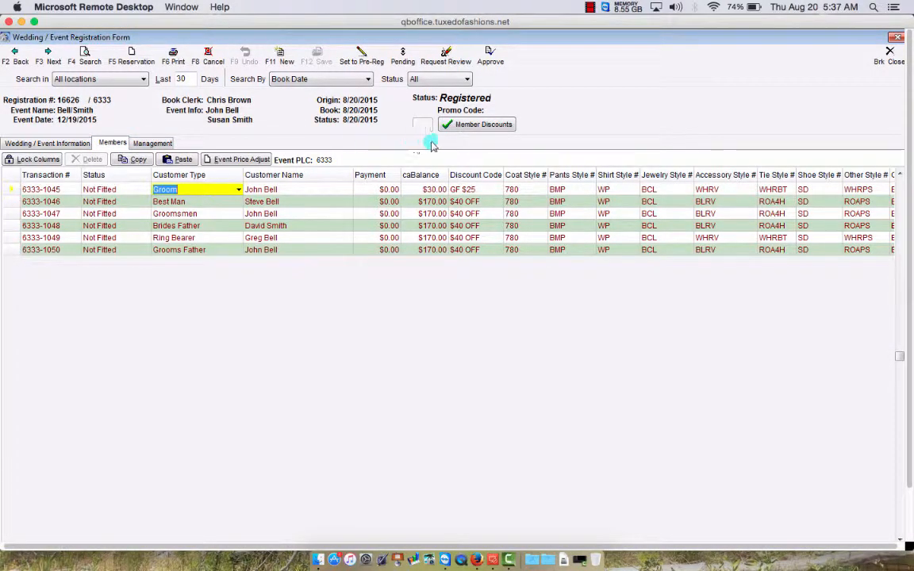
{"action": "left_click", "coordinate": [892, 55]}
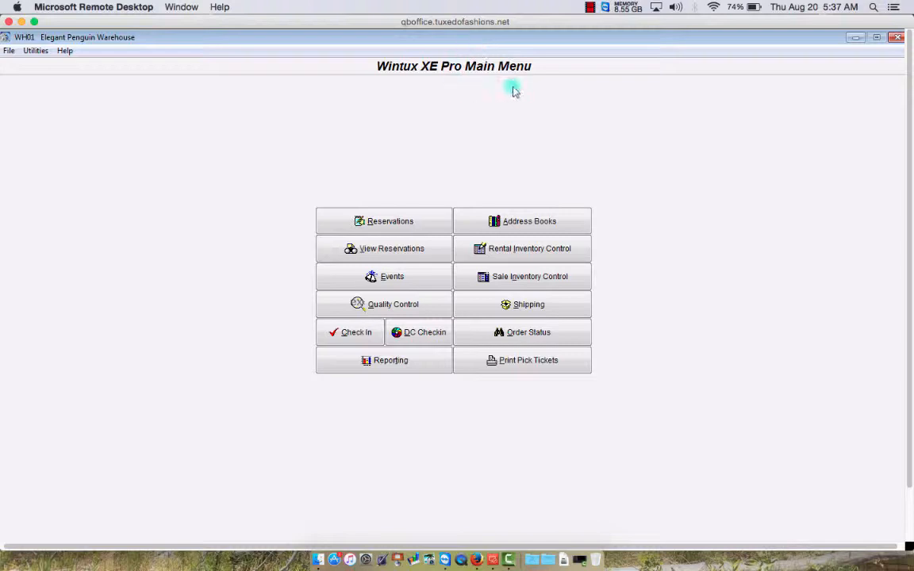
- Search events by Occasion for 'BELL' and open the Bell/Smith wedding dated 8/20/2015
{"action": "left_click", "coordinate": [391, 280]}
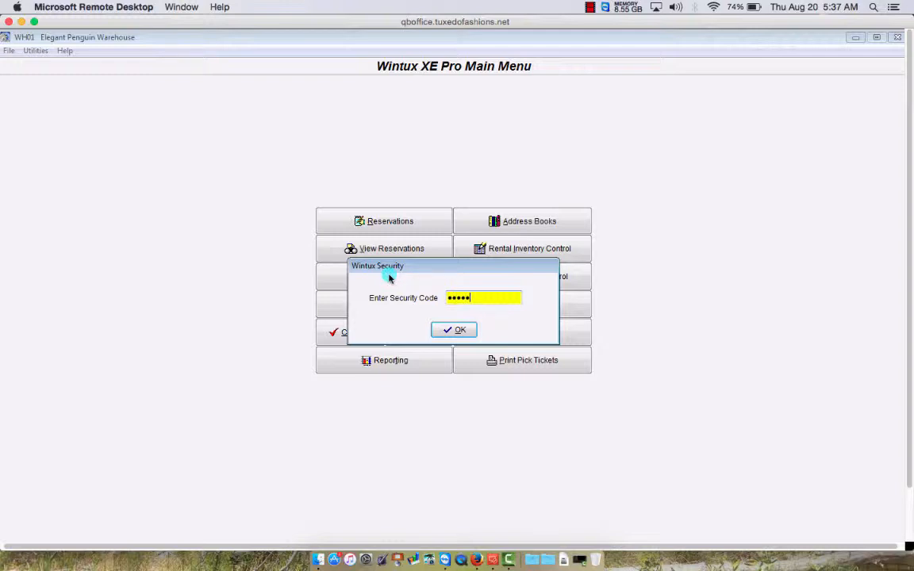
{"action": "key", "text": "Return"}
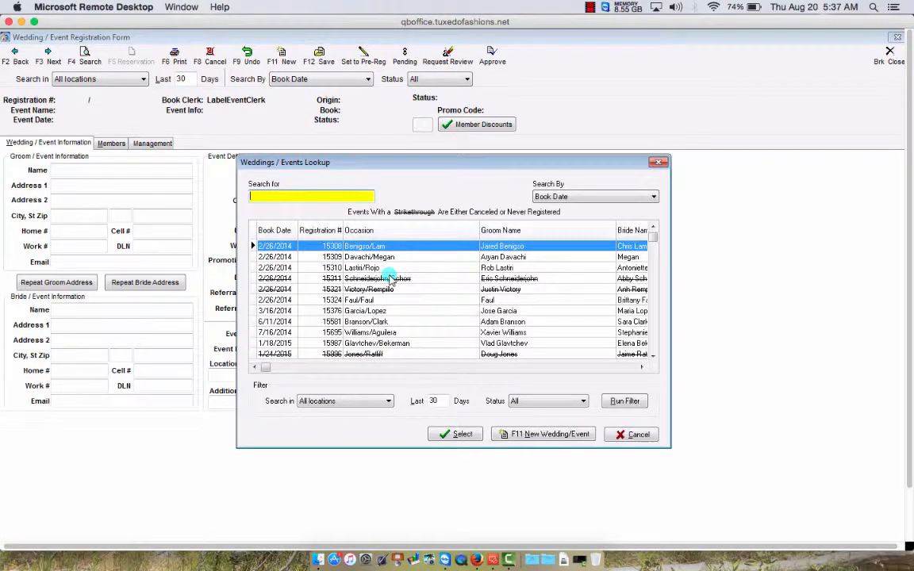
{"action": "left_click", "coordinate": [655, 197]}
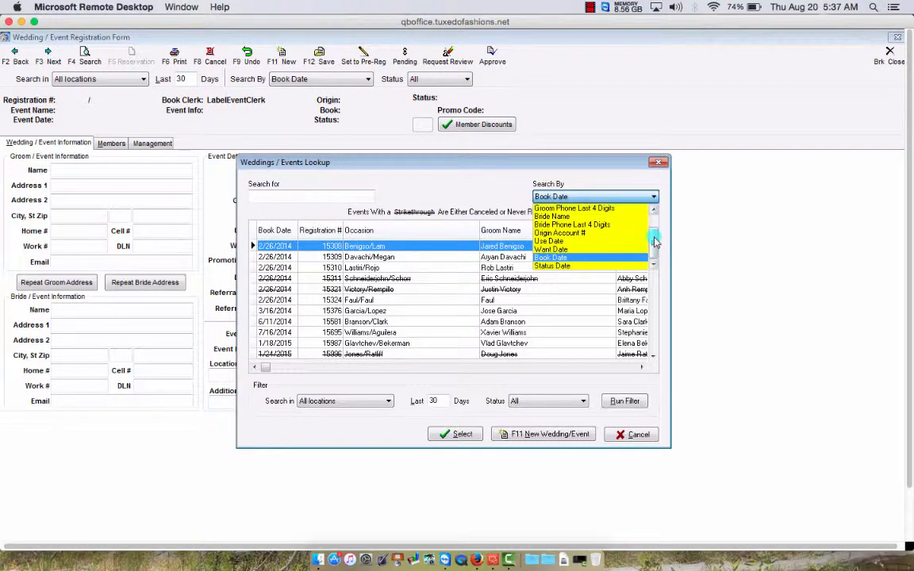
{"action": "left_click_drag", "start_coordinate": [655, 242], "coordinate": [654, 216]}
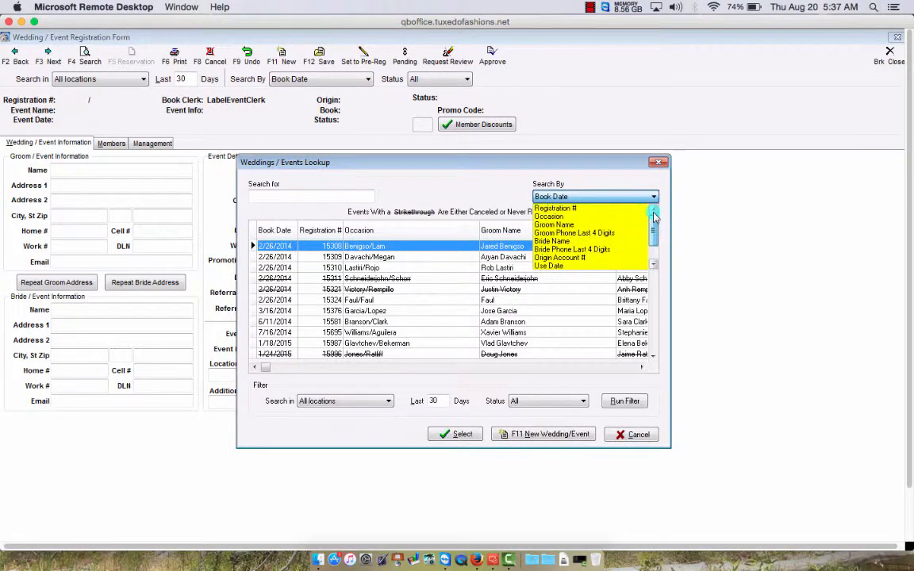
{"action": "left_click", "coordinate": [568, 216]}
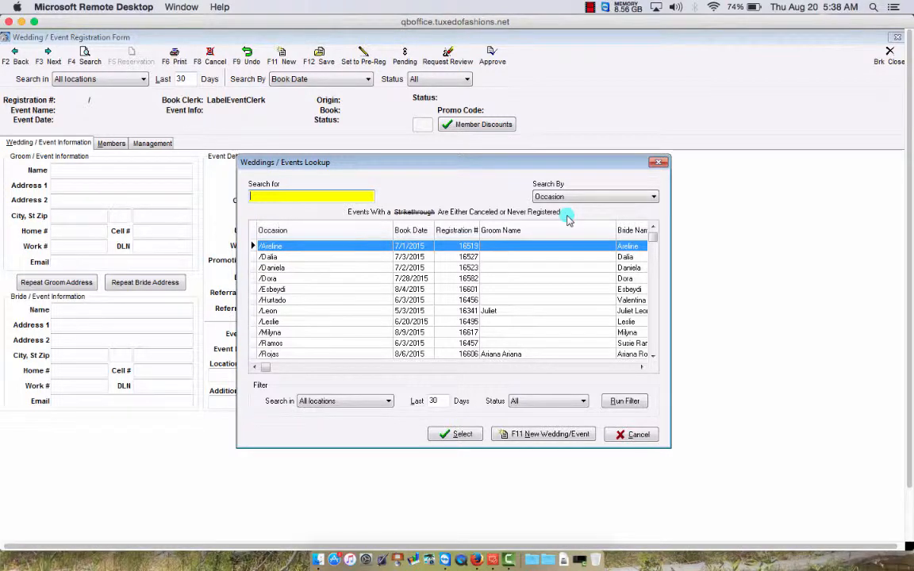
{"action": "type", "text": "B"}
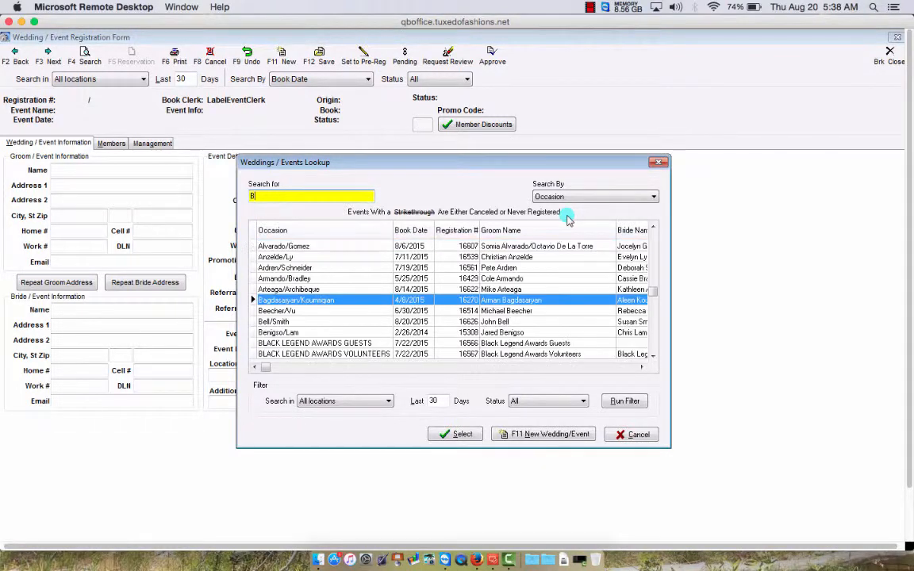
{"action": "type", "text": "ELL"}
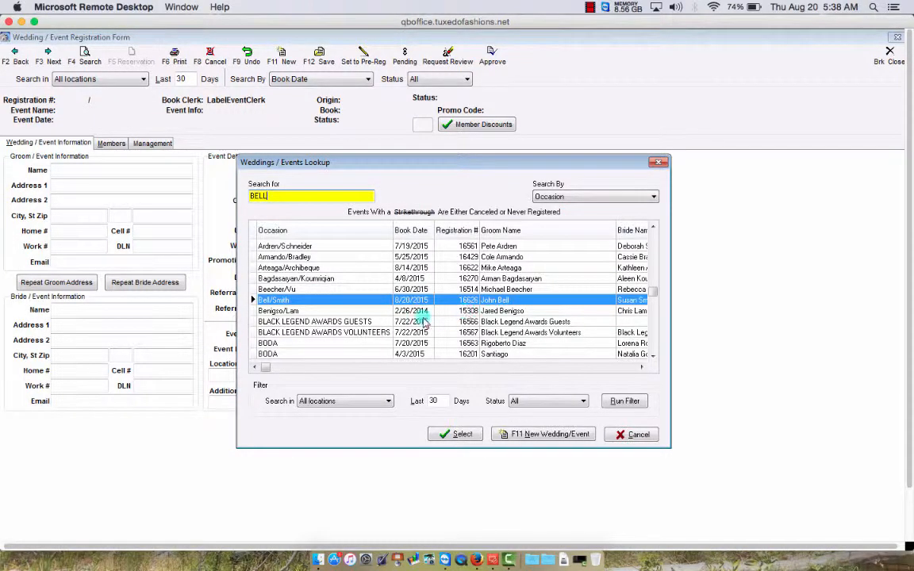
{"action": "double_click", "coordinate": [337, 302]}
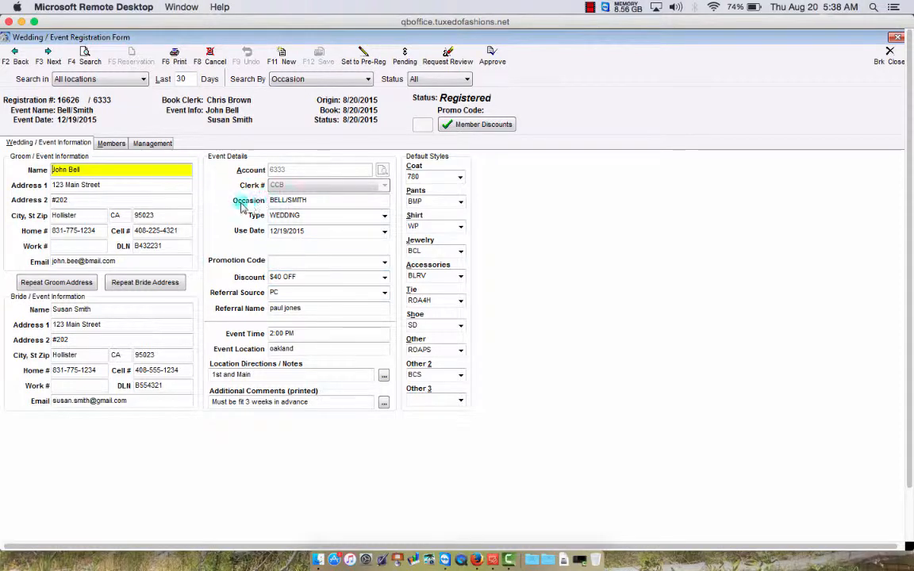
{"action": "left_click", "coordinate": [287, 199]}
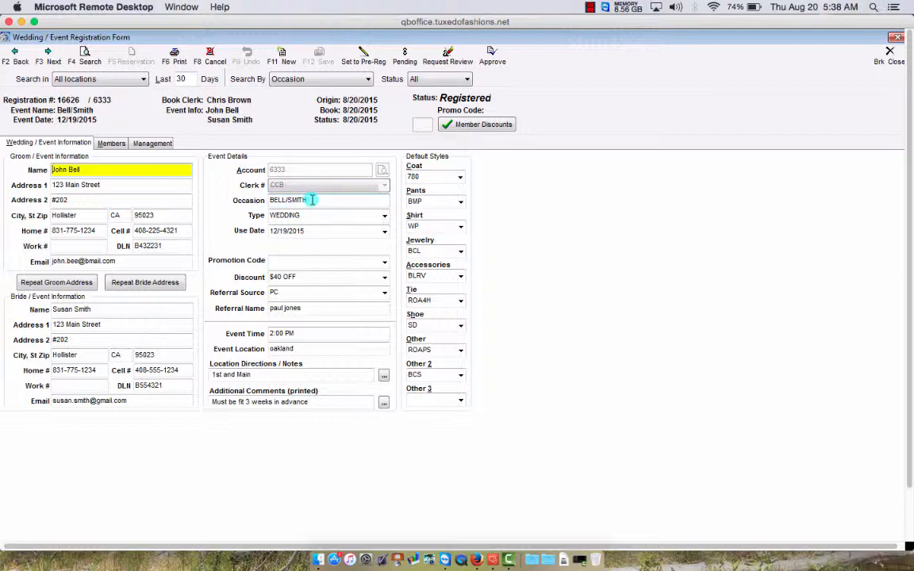
{"action": "left_click", "coordinate": [110, 144]}
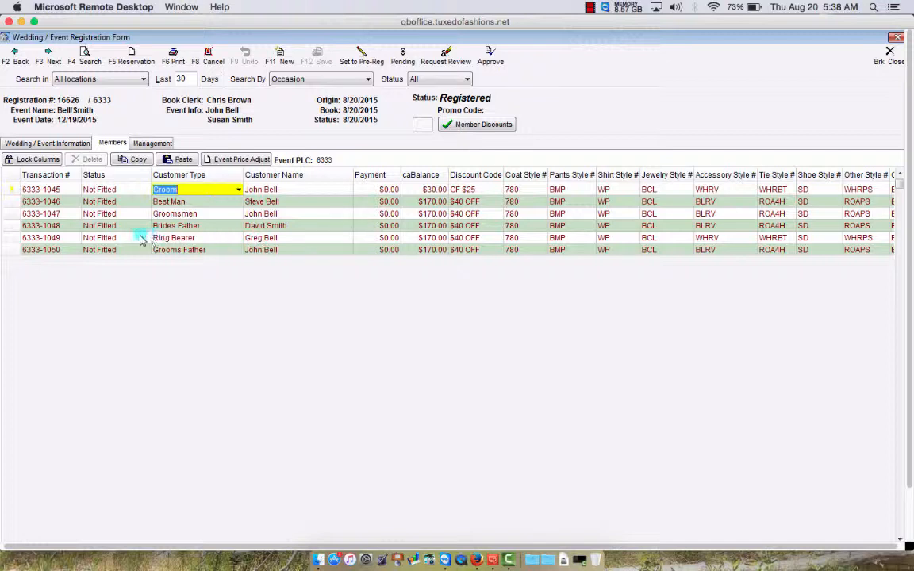
{"action": "left_click", "coordinate": [78, 240]}
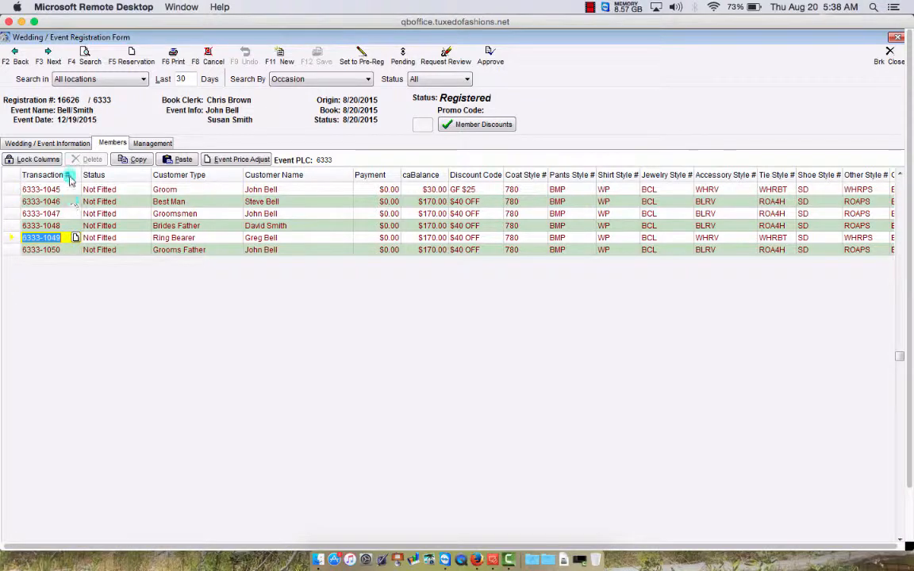
{"action": "double_click", "coordinate": [73, 237]}
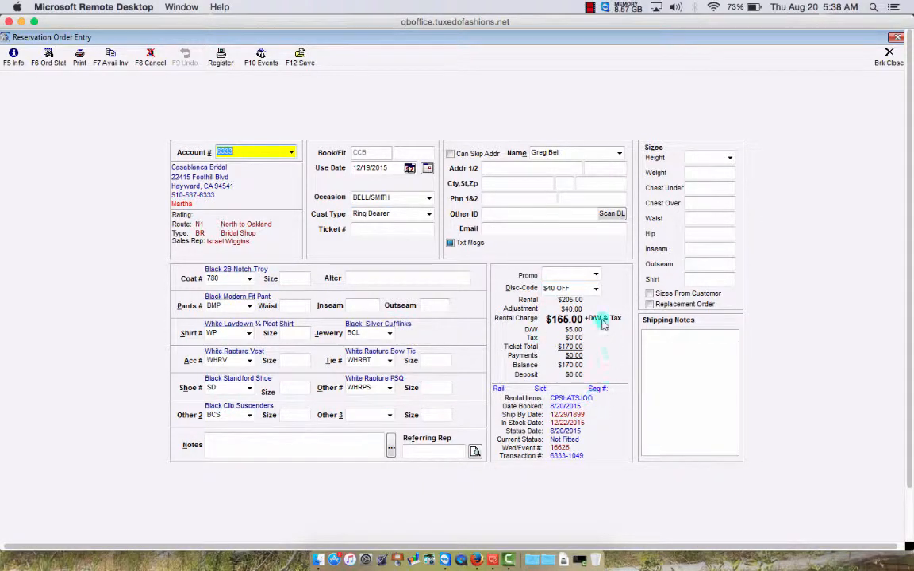
{"action": "left_click", "coordinate": [528, 168]}
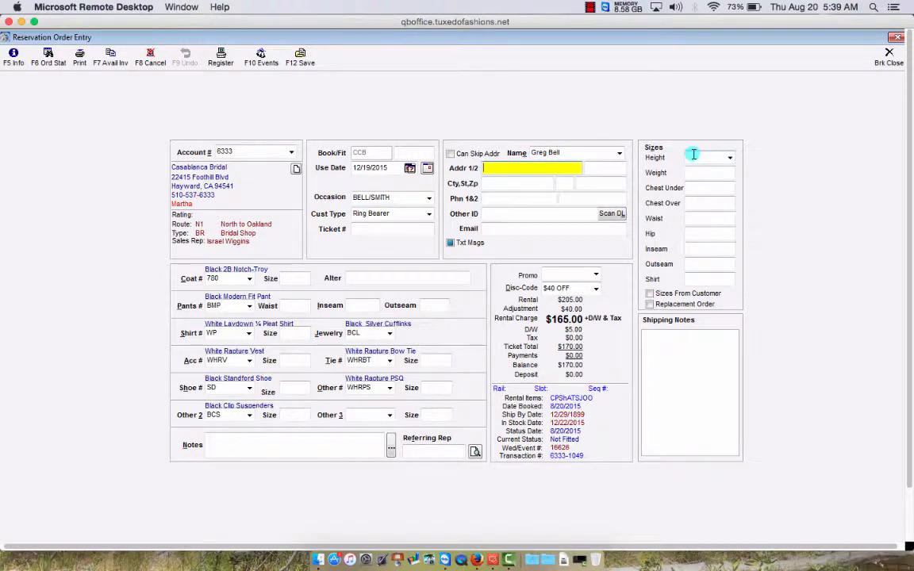
{"action": "left_click", "coordinate": [687, 275]}
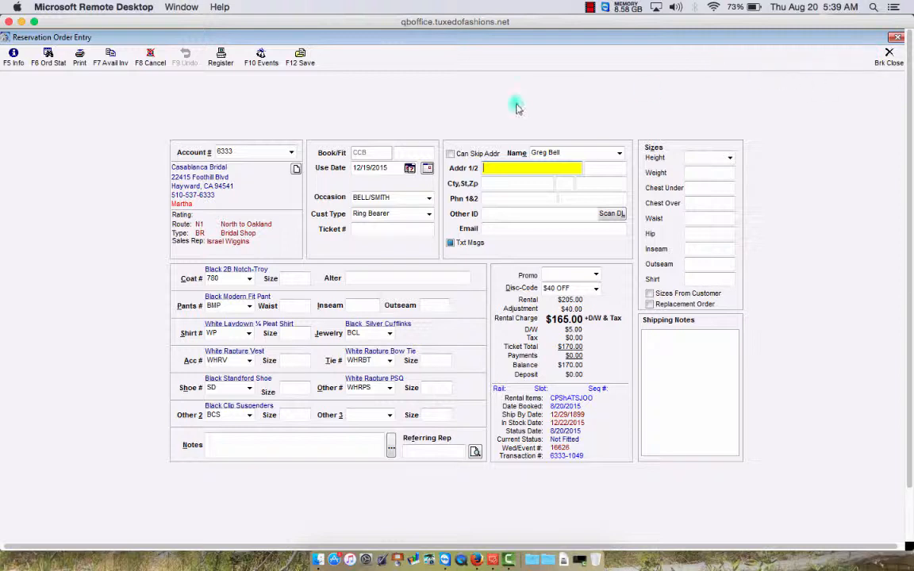
{"action": "left_click", "coordinate": [260, 63]}
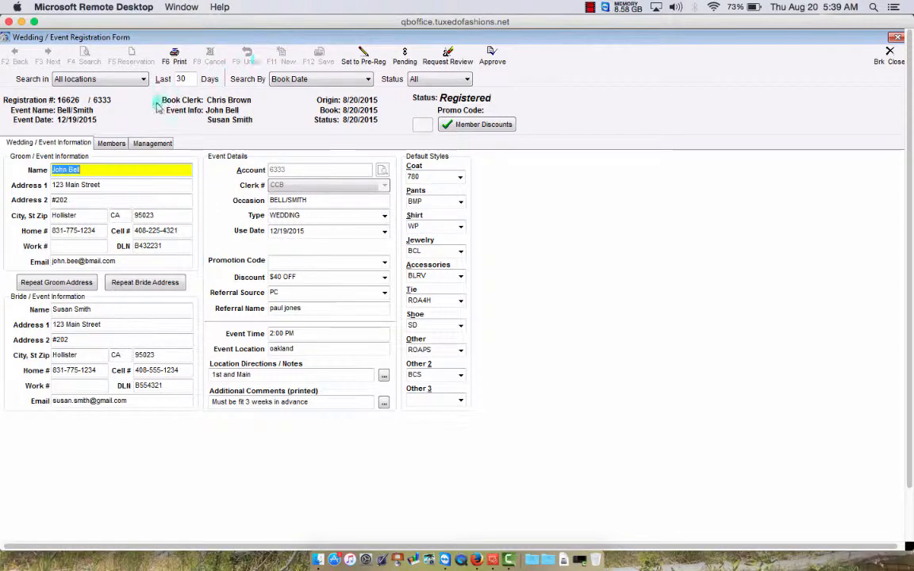
{"action": "left_click", "coordinate": [112, 143]}
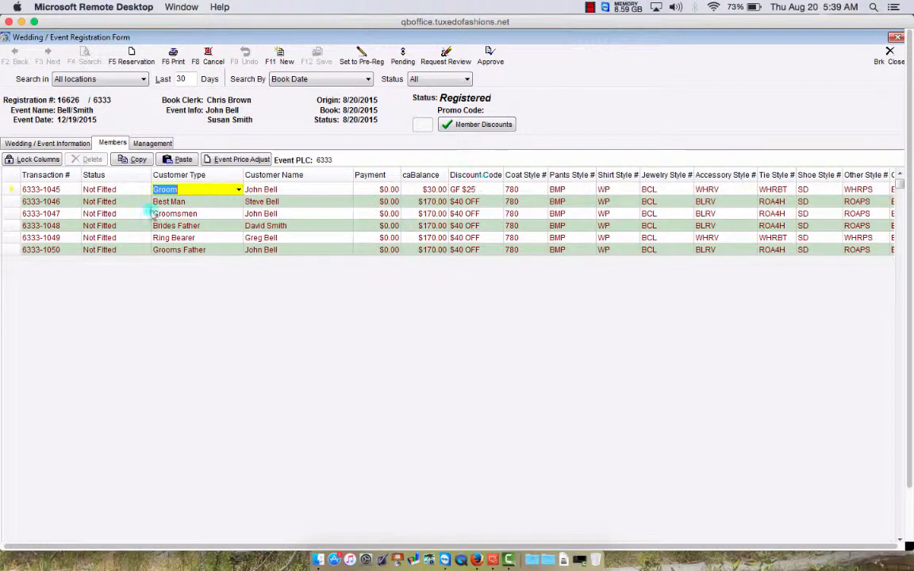
{"action": "left_click", "coordinate": [54, 145]}
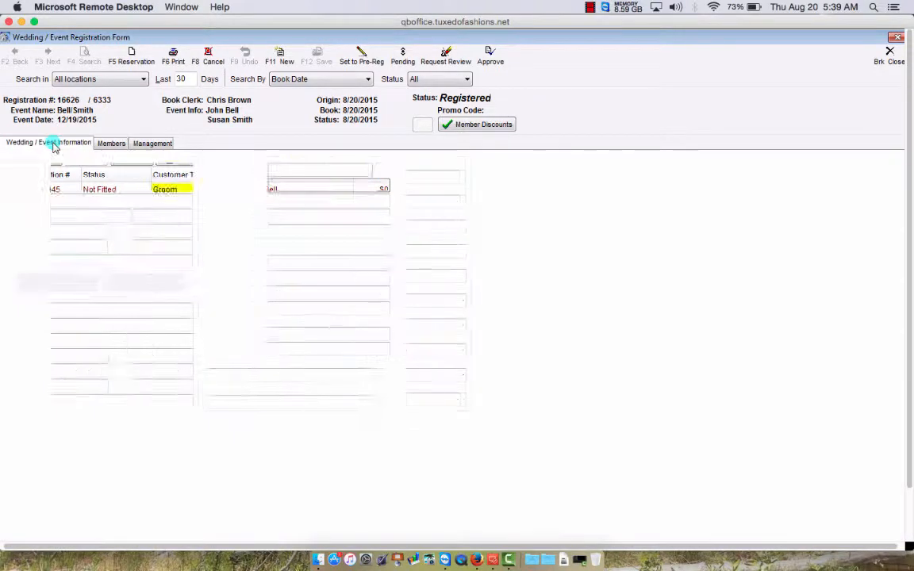
{"action": "left_click", "coordinate": [112, 144]}
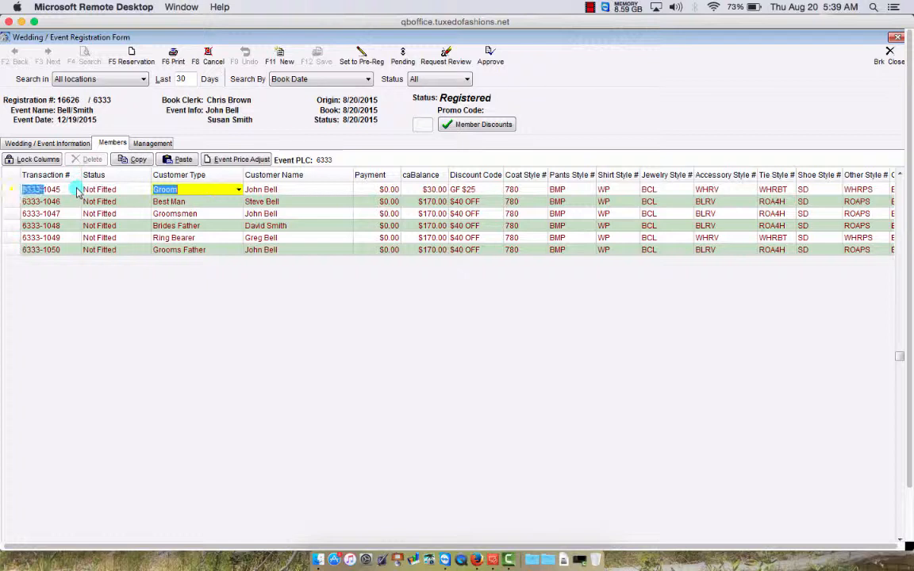
{"action": "left_click", "coordinate": [77, 191]}
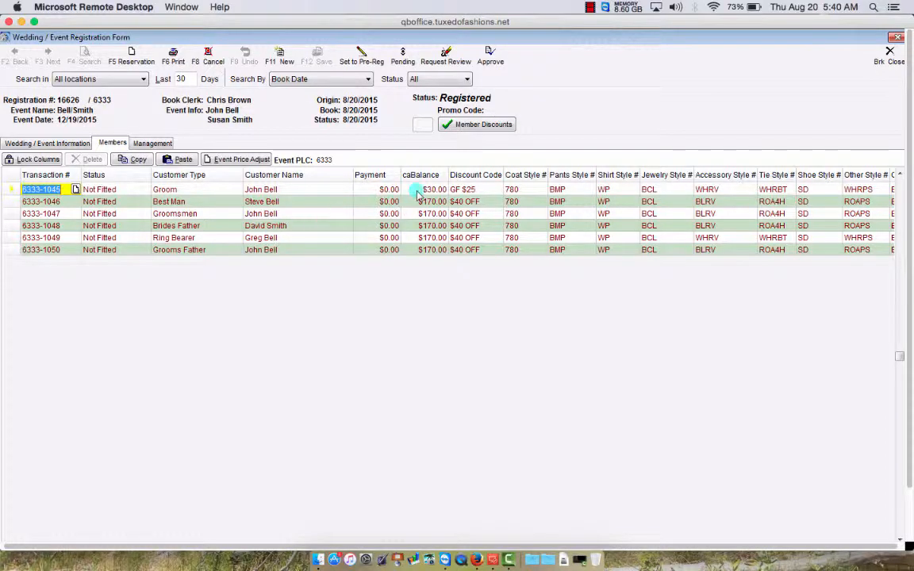
{"action": "left_click", "coordinate": [890, 52]}
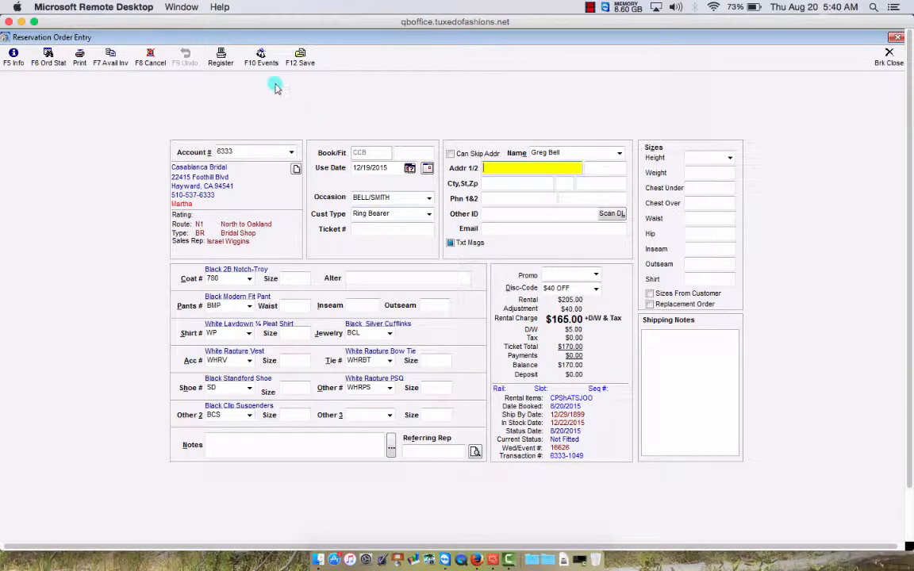
- Recheck the event's member list via F10 Events, then close the event and Ring Bearer order
{"action": "left_click", "coordinate": [261, 57]}
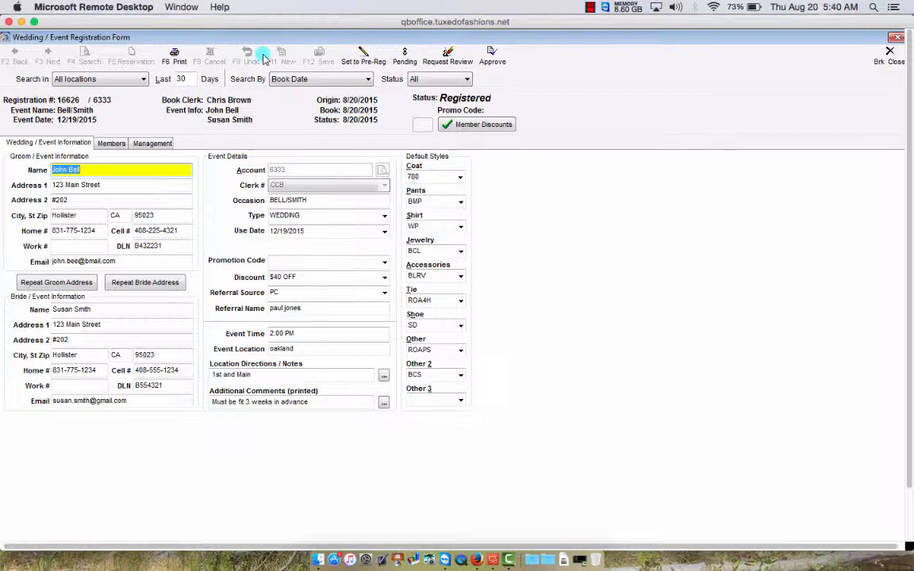
{"action": "left_click", "coordinate": [114, 143]}
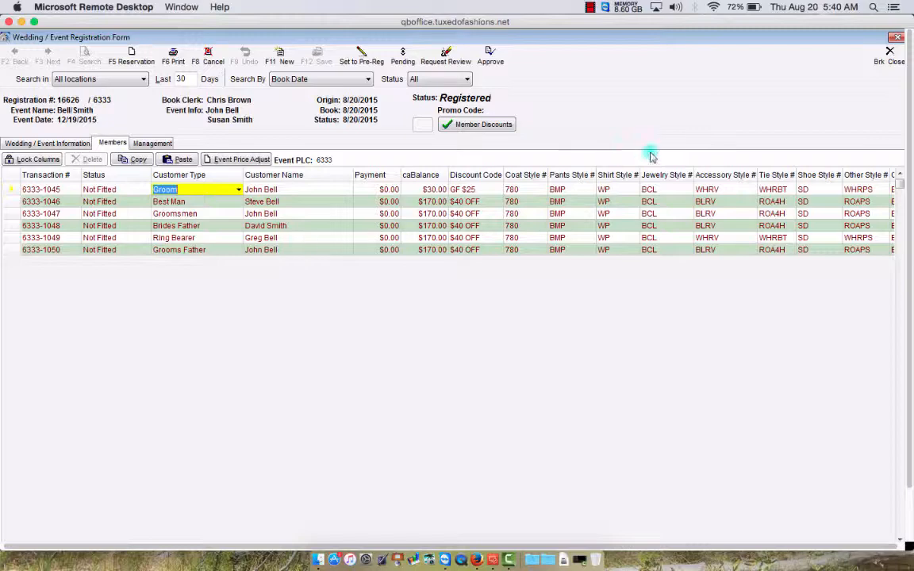
{"action": "left_click", "coordinate": [889, 54]}
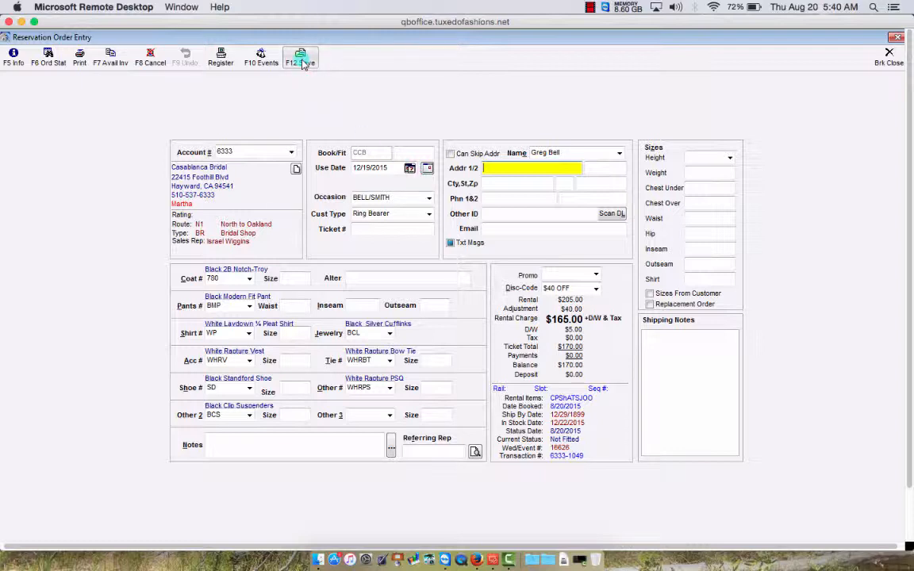
{"action": "left_click", "coordinate": [890, 57]}
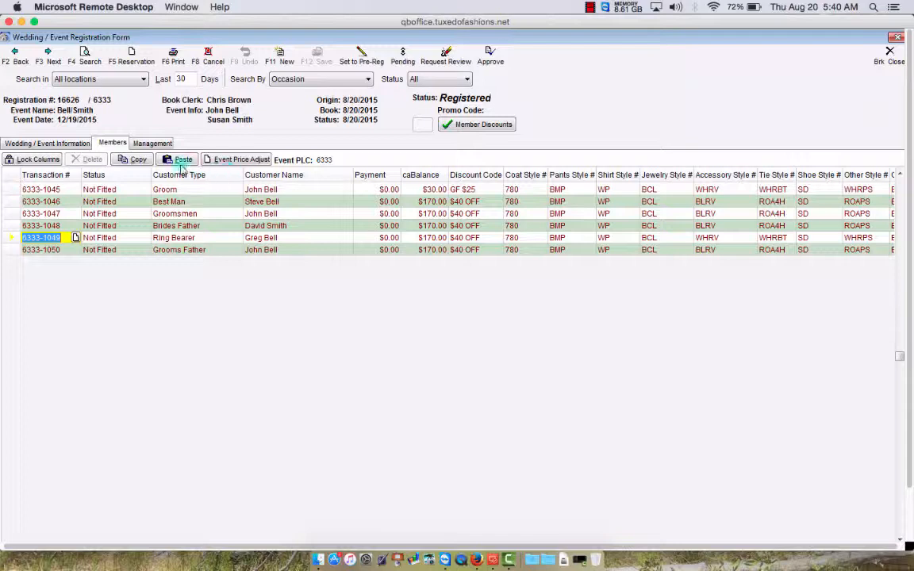
- View the Wedding / Event Information tab, then Brk Close the Bell/Smith form to the Main Menu
{"action": "left_click", "coordinate": [71, 148]}
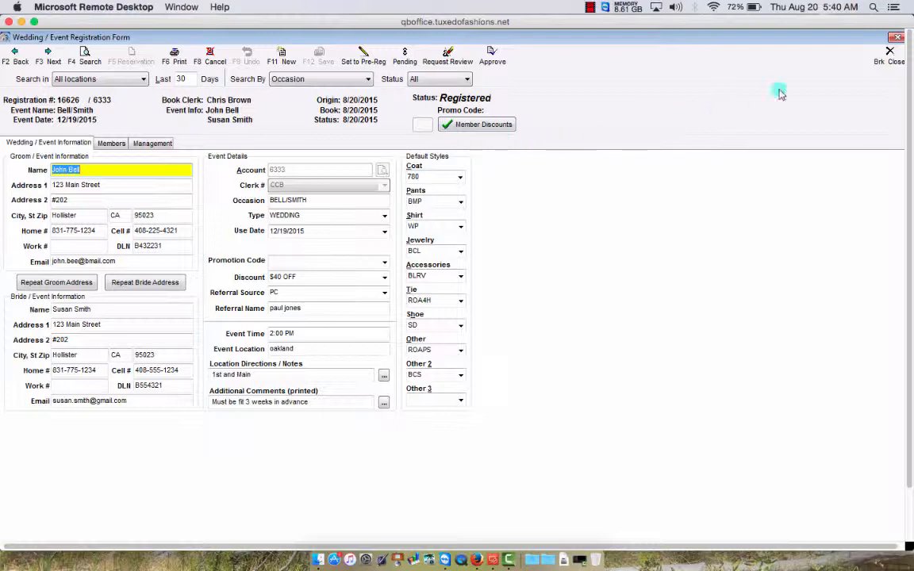
{"action": "left_click", "coordinate": [893, 58]}
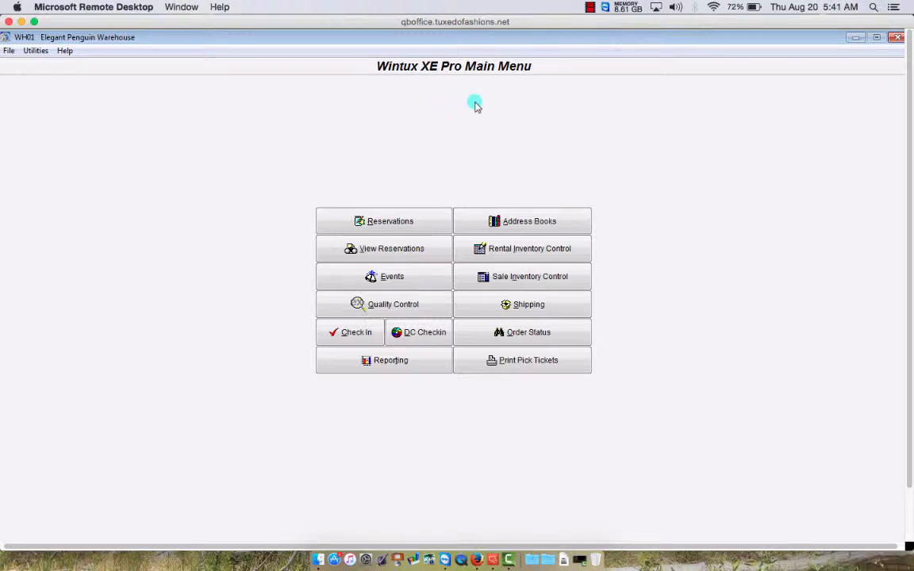
{"action": "left_click", "coordinate": [590, 7]}
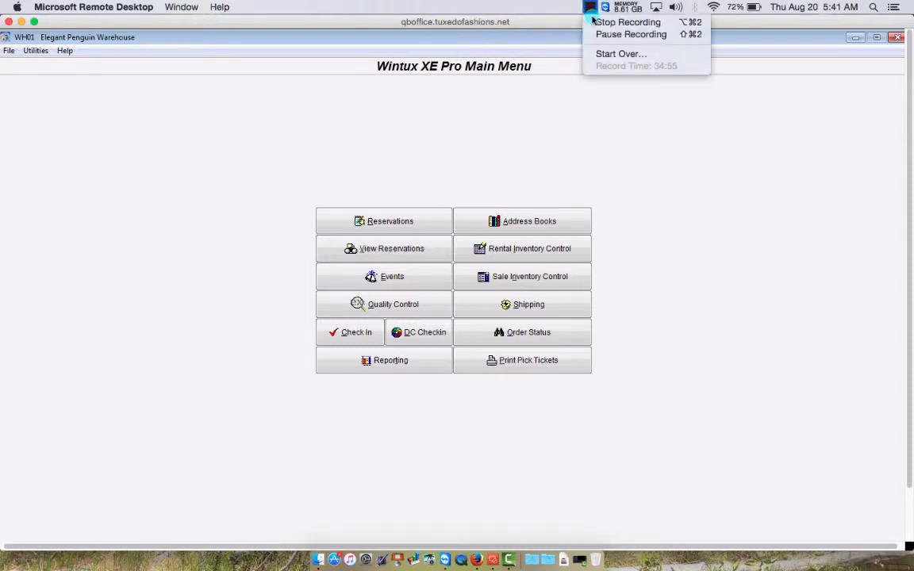